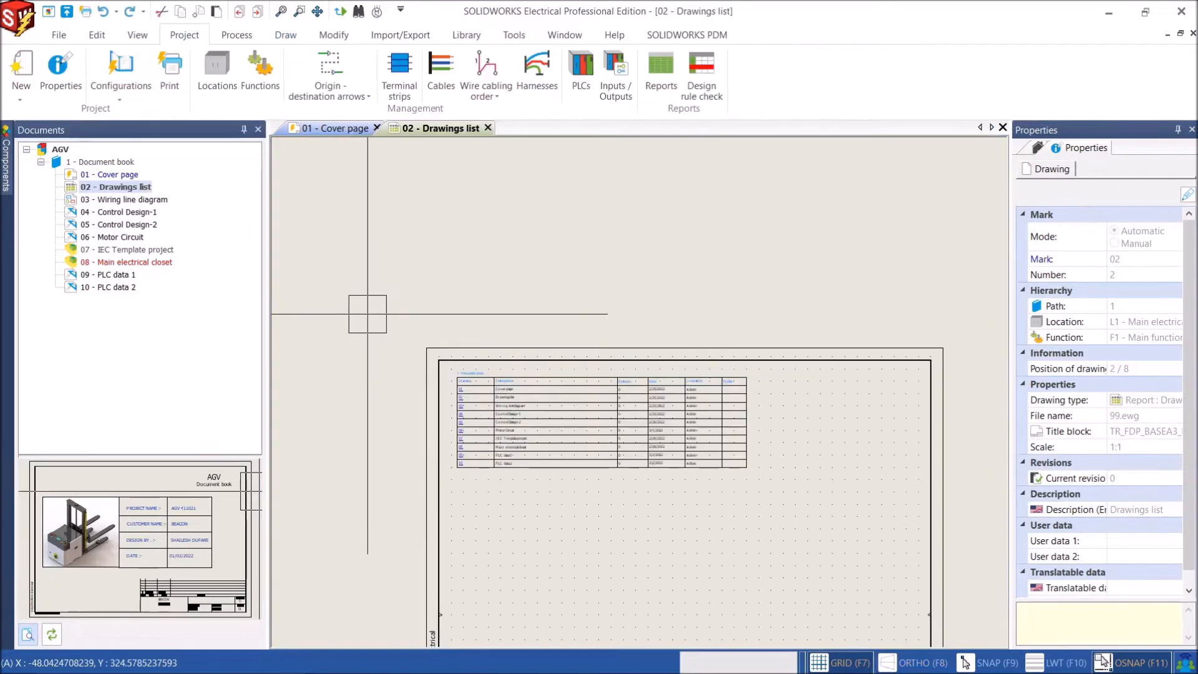
Step: Examine the table in the 02 - Drawings list, then open and view the 03 - Wiring line diagram
scroll(486, 454, "up", 5)
middle_click_drag(499, 449, 521, 400)
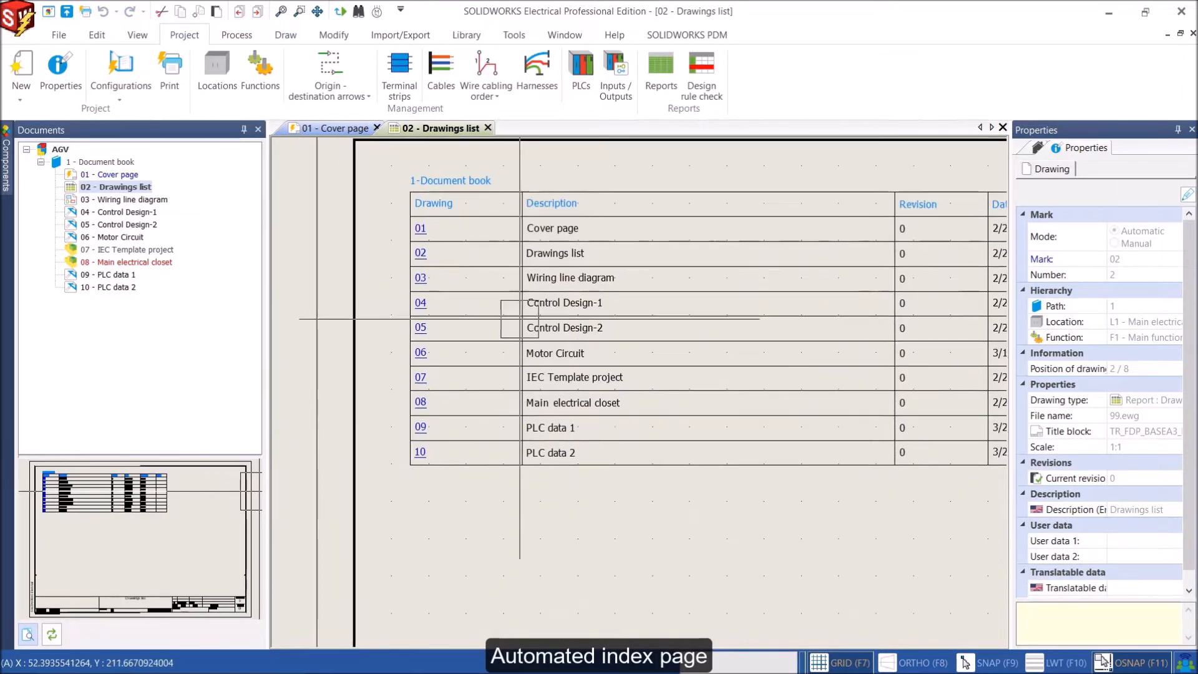
left_click(107, 360)
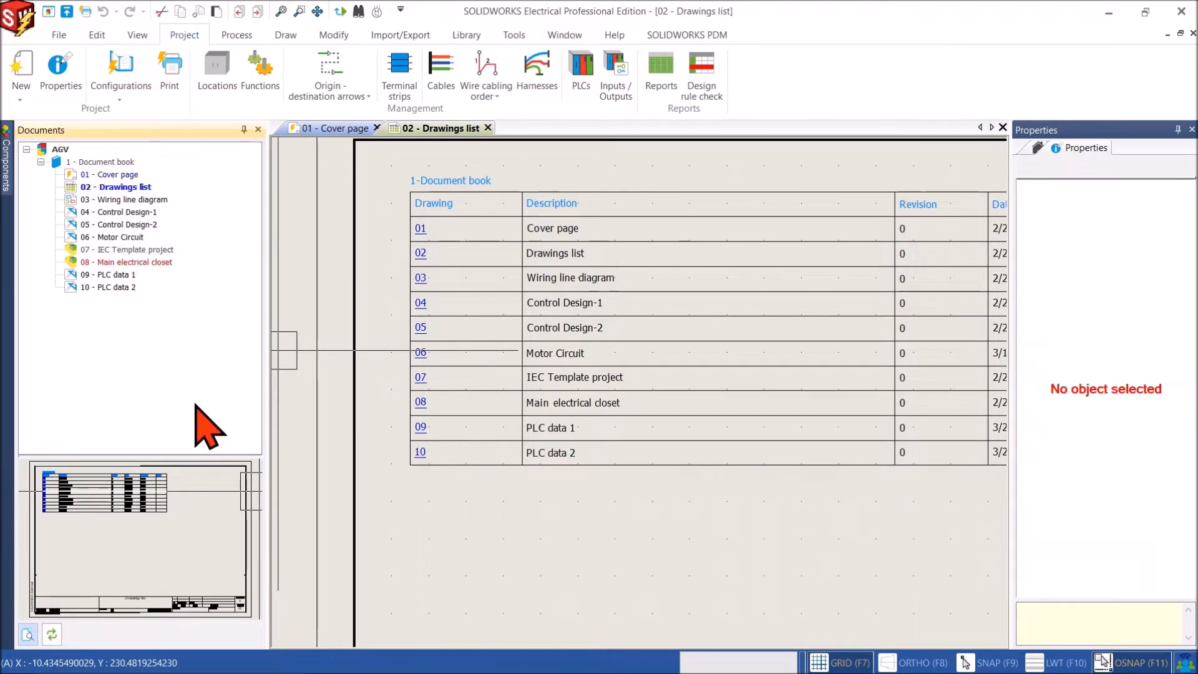
double_click(124, 199)
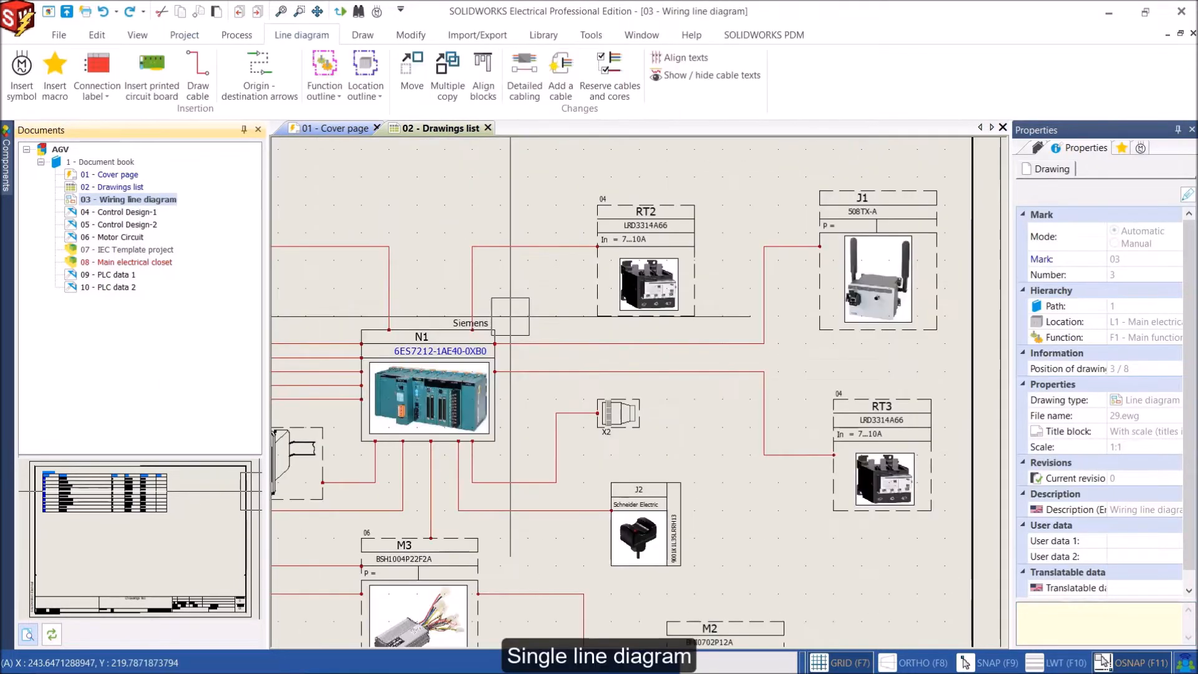
scroll(517, 317, "up", 5)
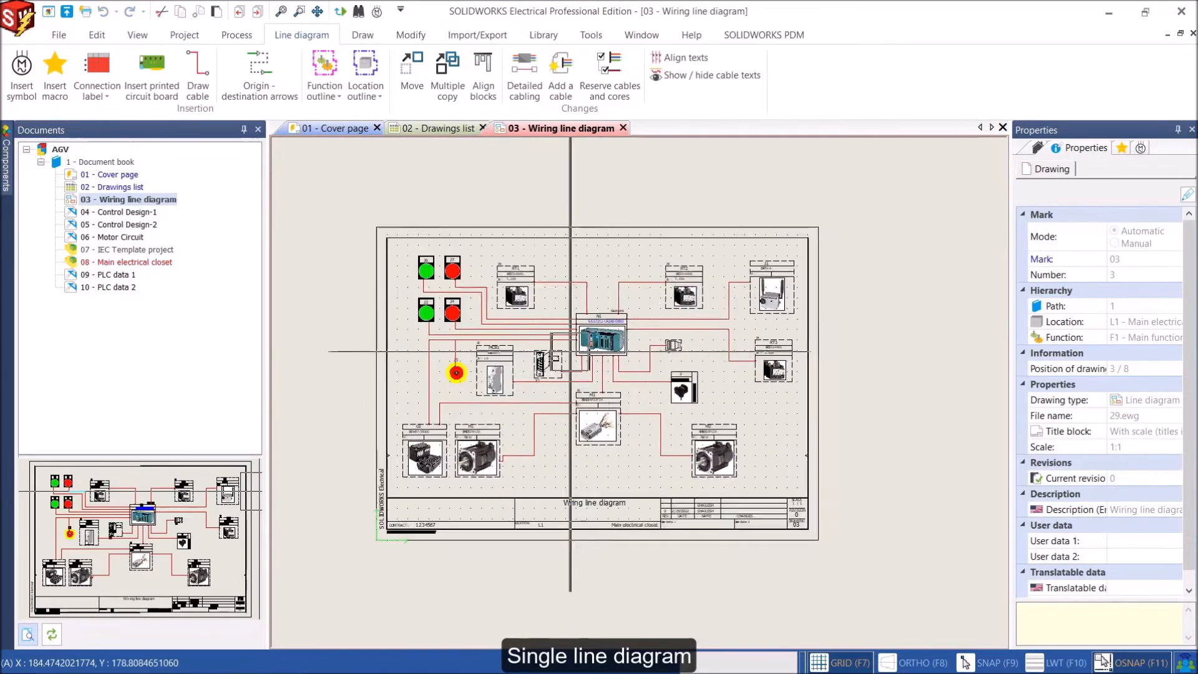
middle_click_drag(558, 317, 618, 350)
Step: Open 09 - PLC data 1 and, in the PLCs manager, add new PLC inputs to N2's eight digital input circuits, X10 7 to X10 14
double_click(111, 275)
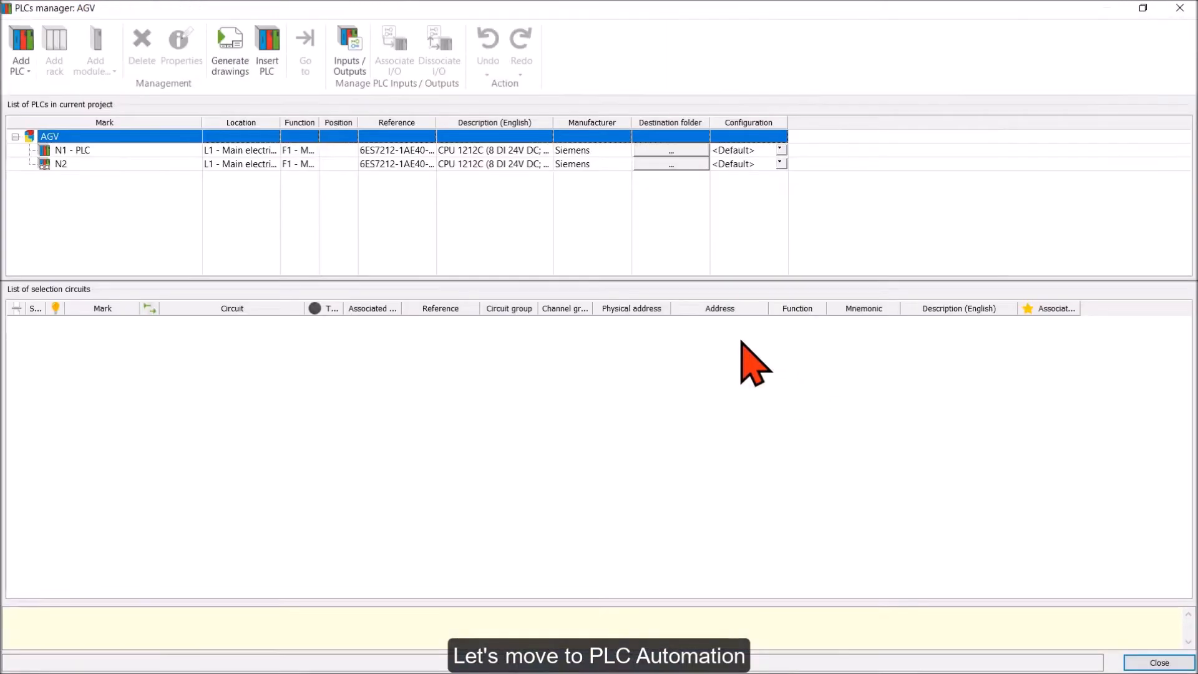
left_click(60, 164)
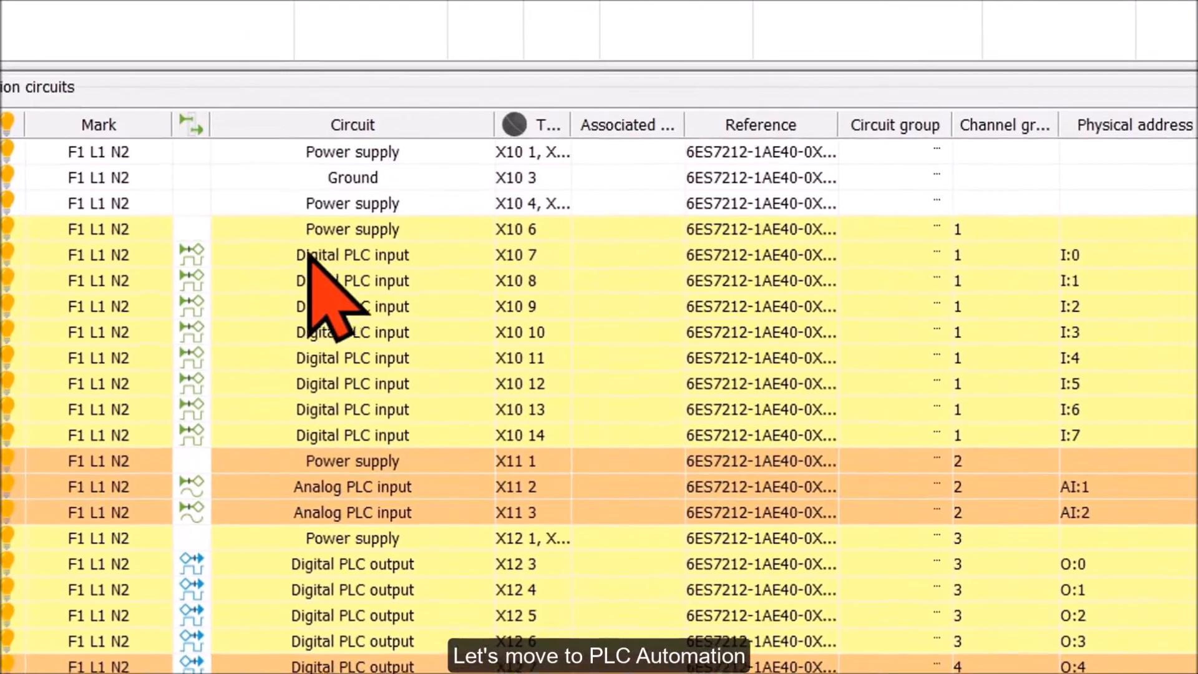
left_click(202, 377)
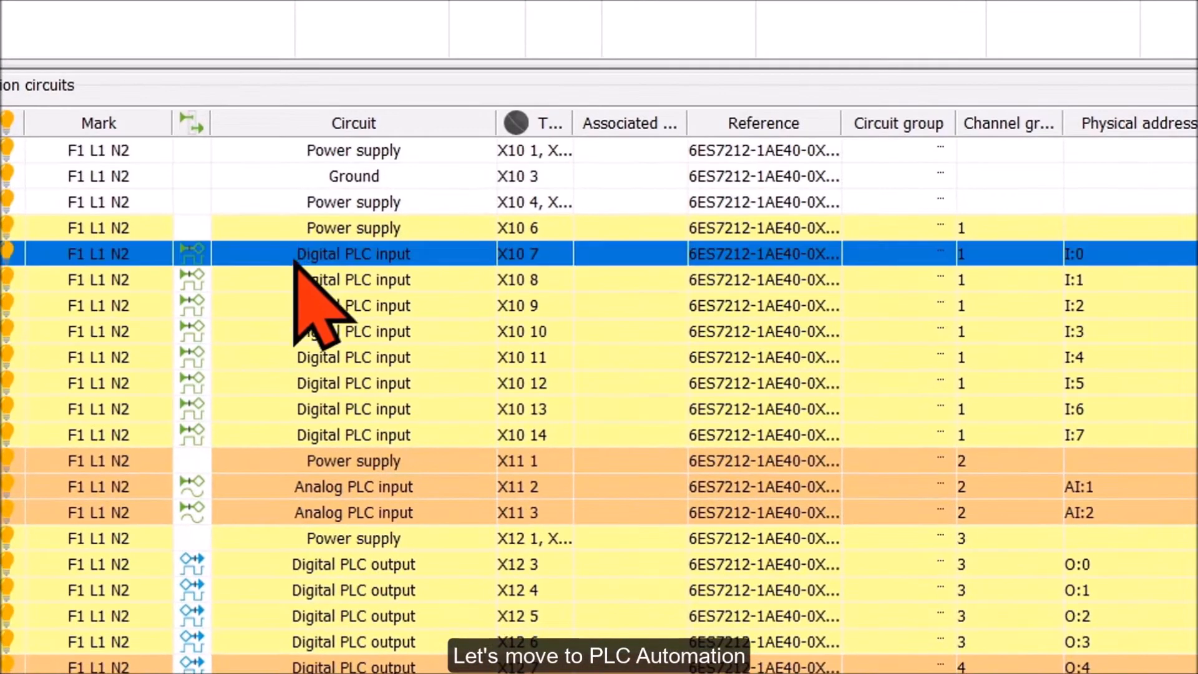
left_click(315, 435, "shift")
right_click(315, 435)
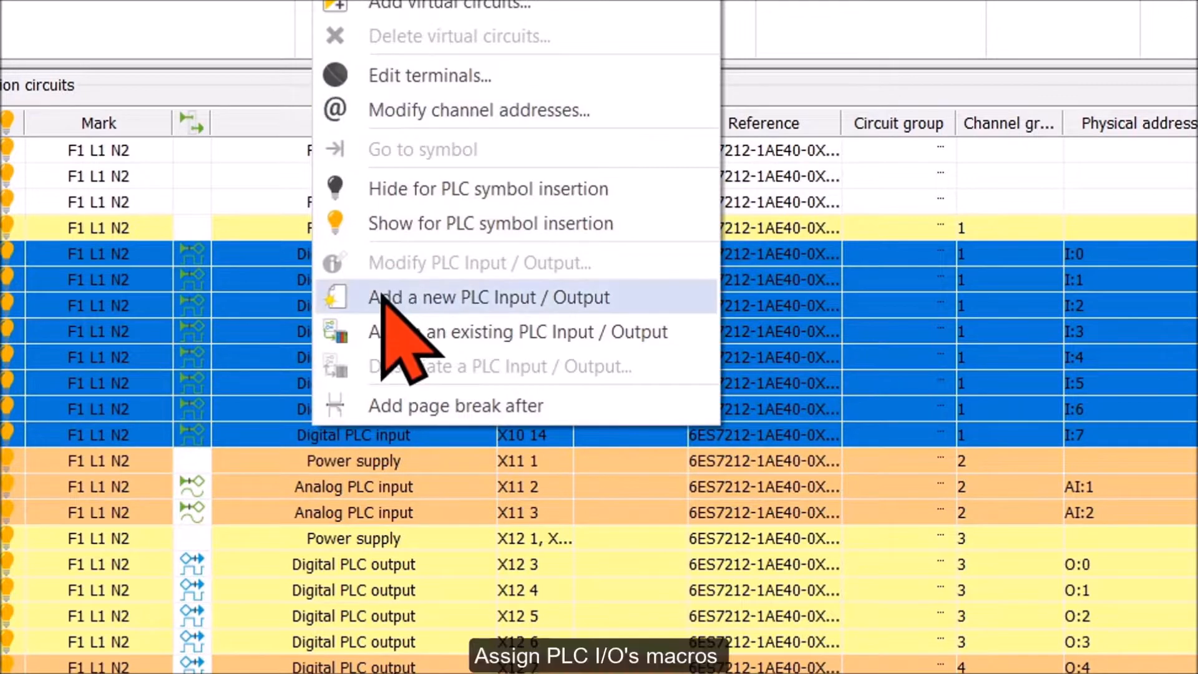
left_click(350, 296)
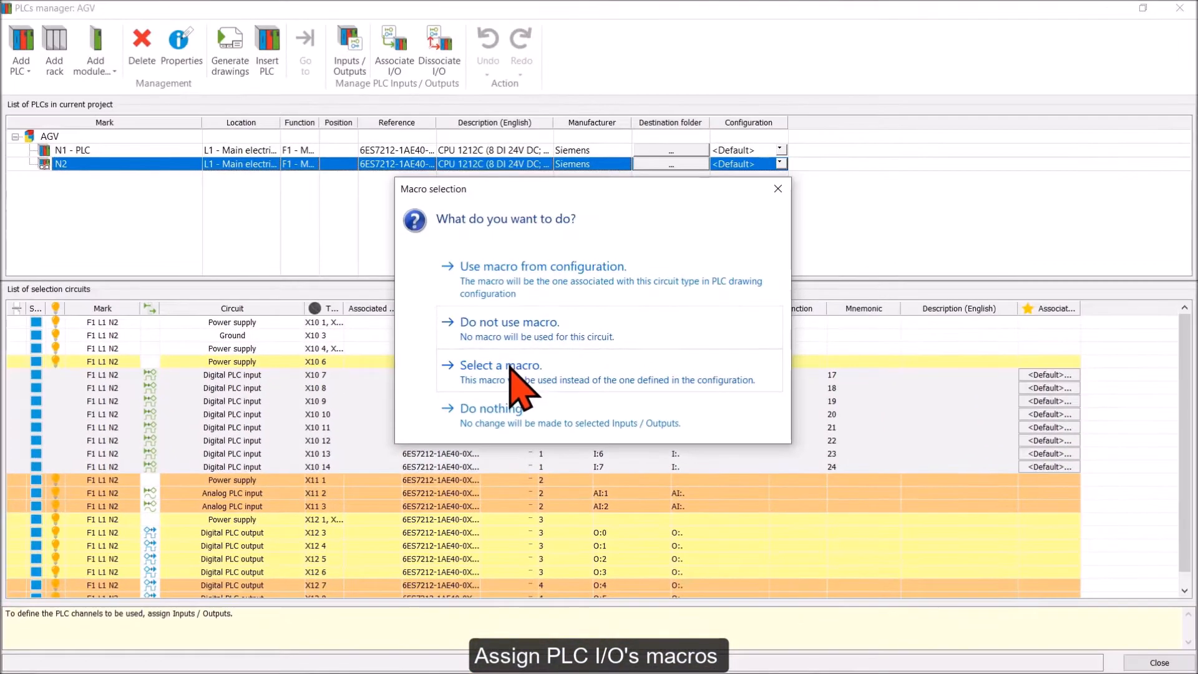
Step: Associate the "Circuit for digital PLC input (top)" macro with the new digital inputs of N2
left_click(508, 367)
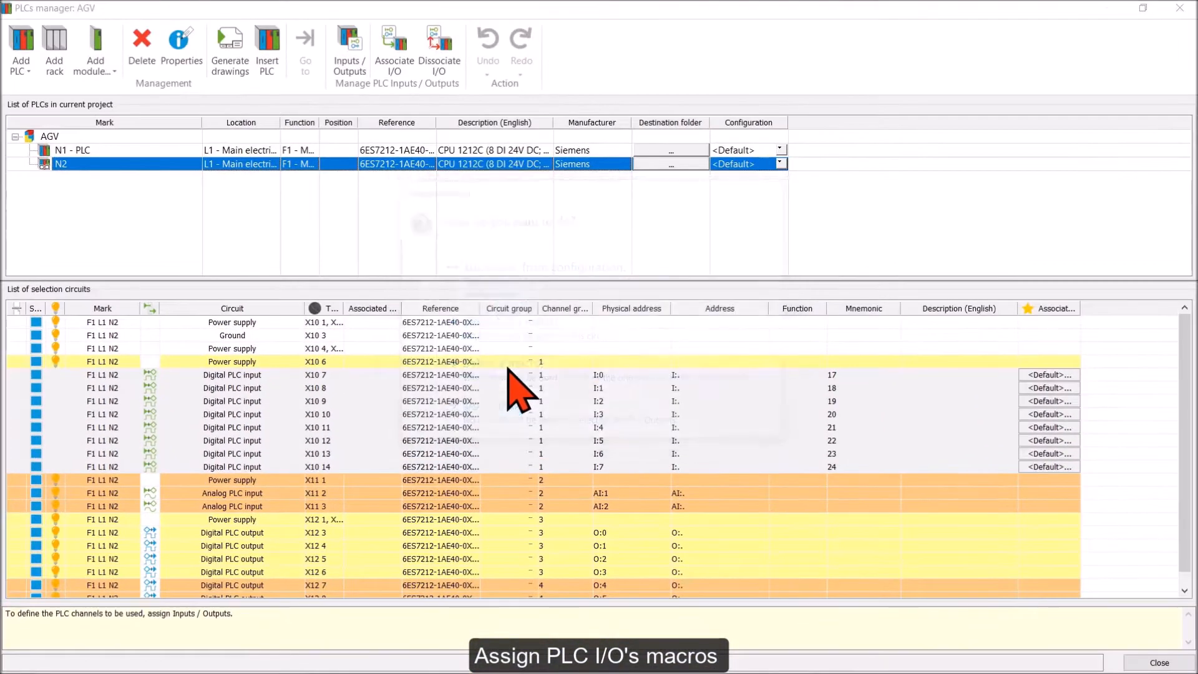
left_click(312, 134)
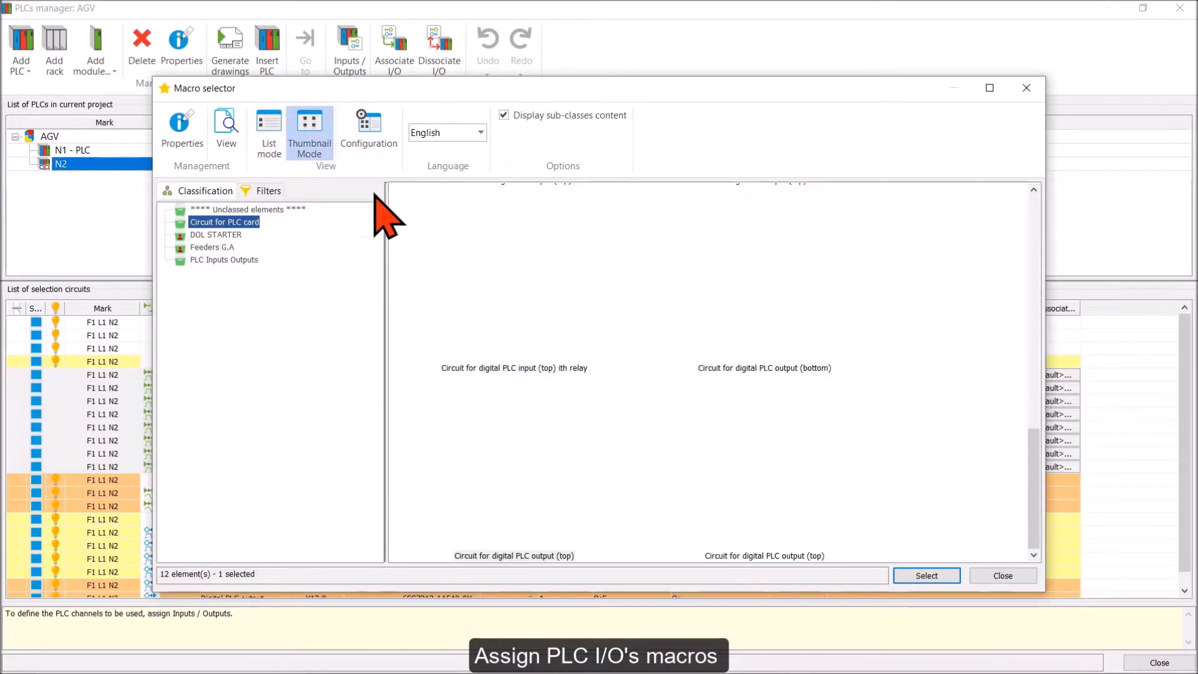
scroll(562, 356, "up", 5)
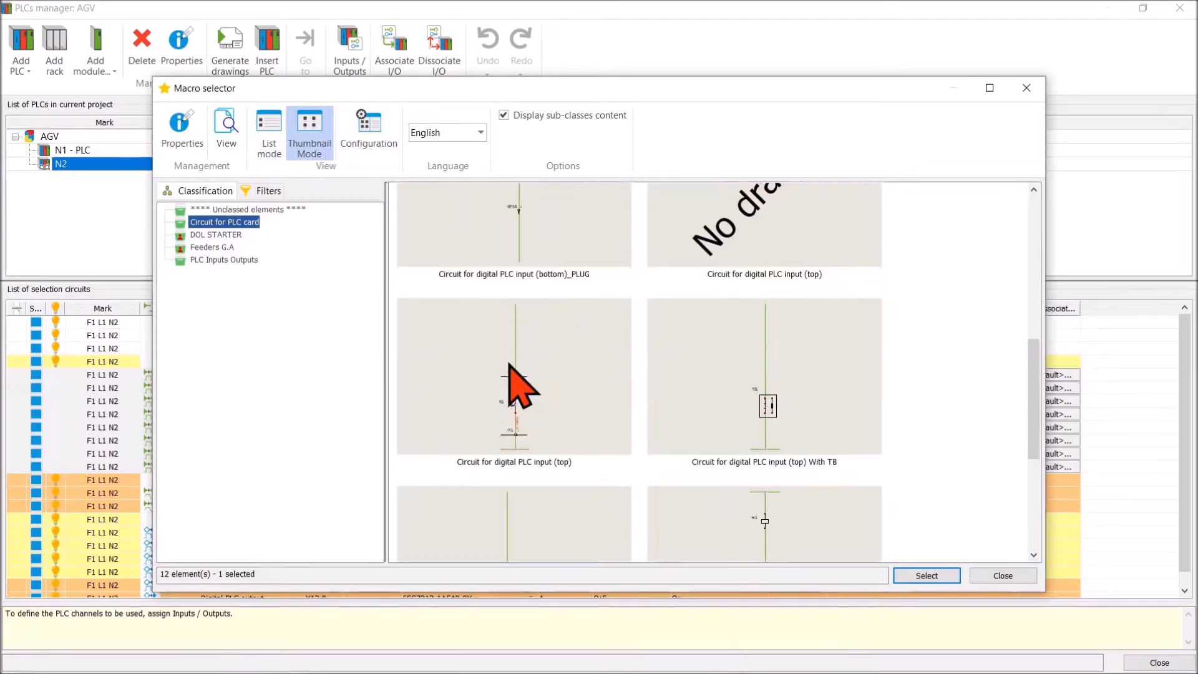
left_click(511, 368)
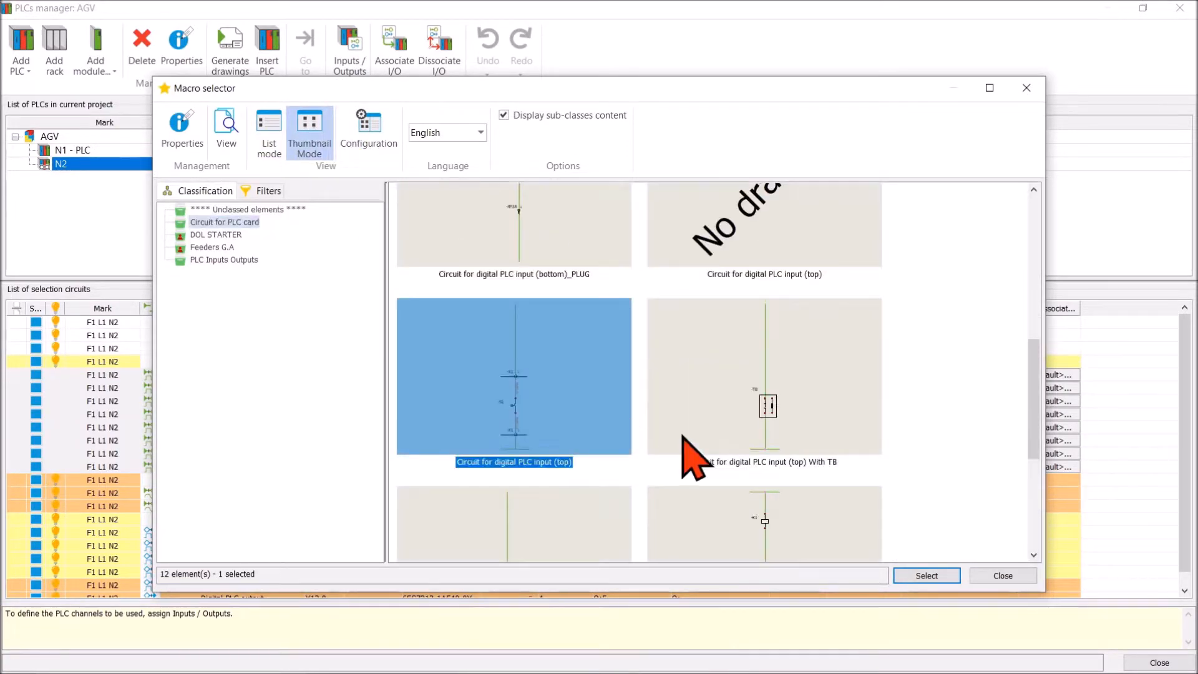
left_click(918, 576)
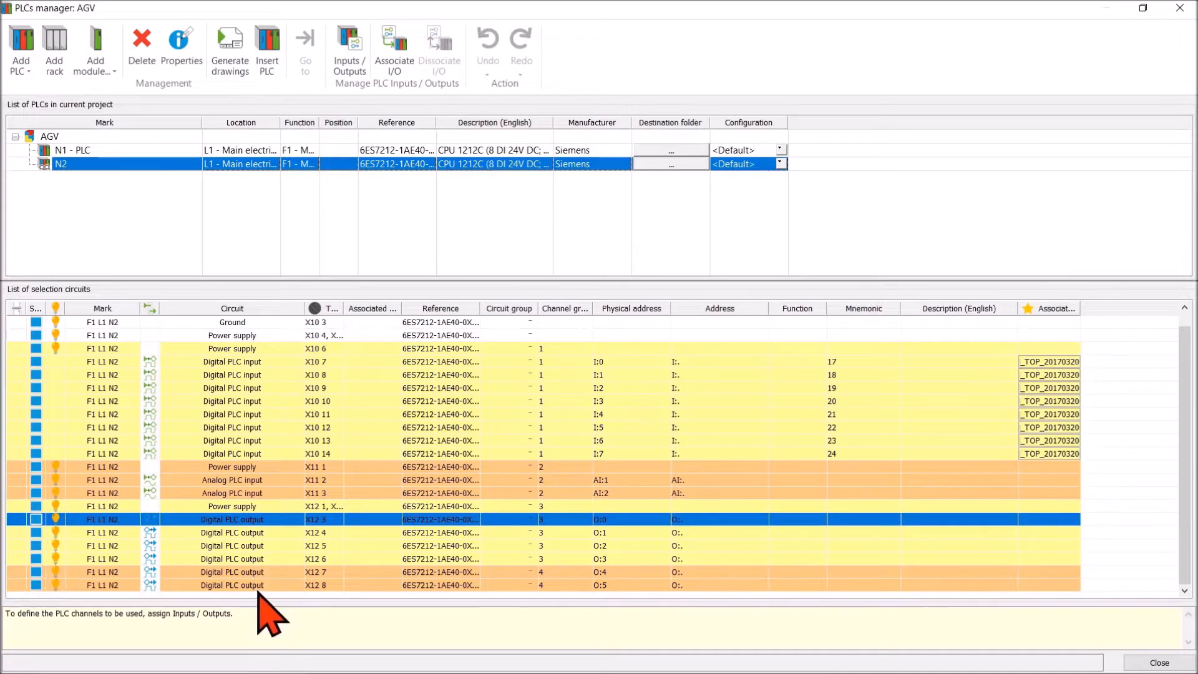
Step: Add new PLC outputs to N2's digital output circuits X12 3 to X12 8, using the relay coil macro "Circuit for digital PLC output (top)"
left_click(253, 584, "shift")
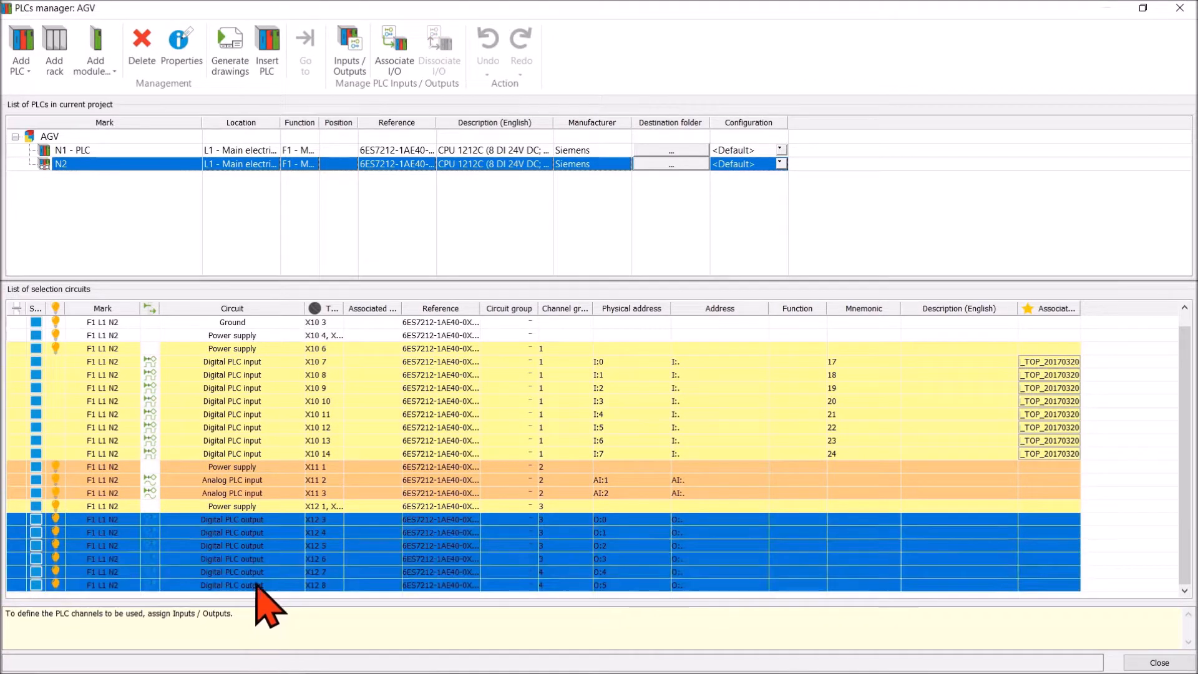
right_click(1052, 523)
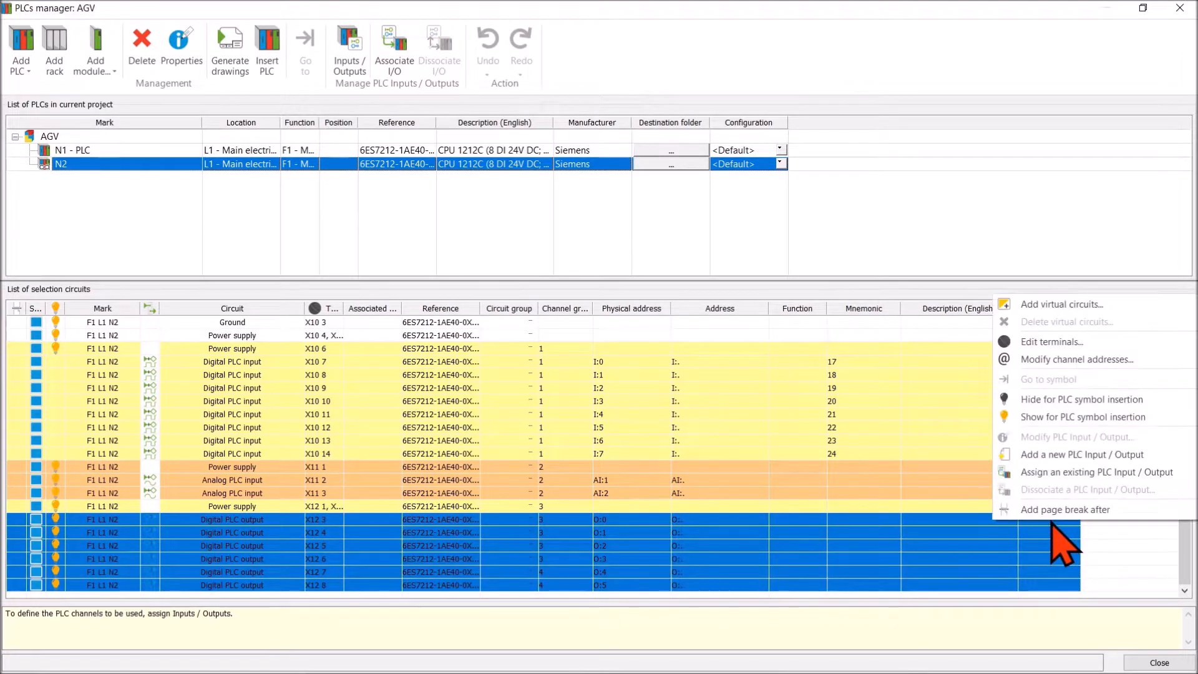
left_click(1057, 456)
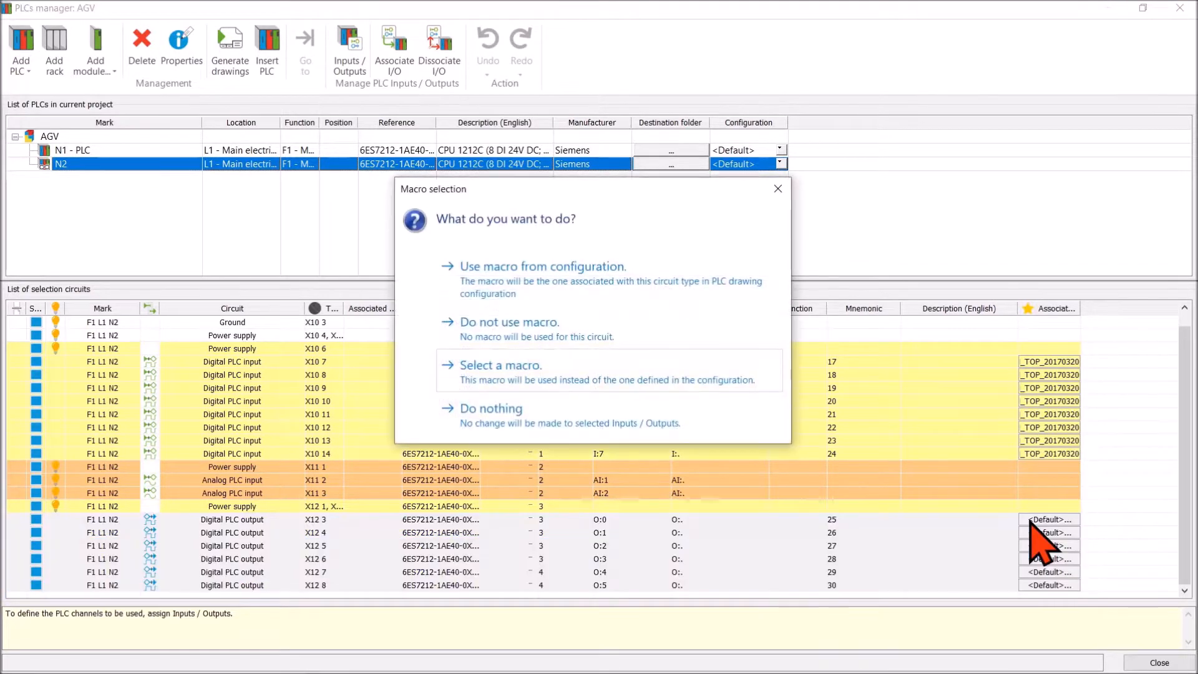
left_click(520, 368)
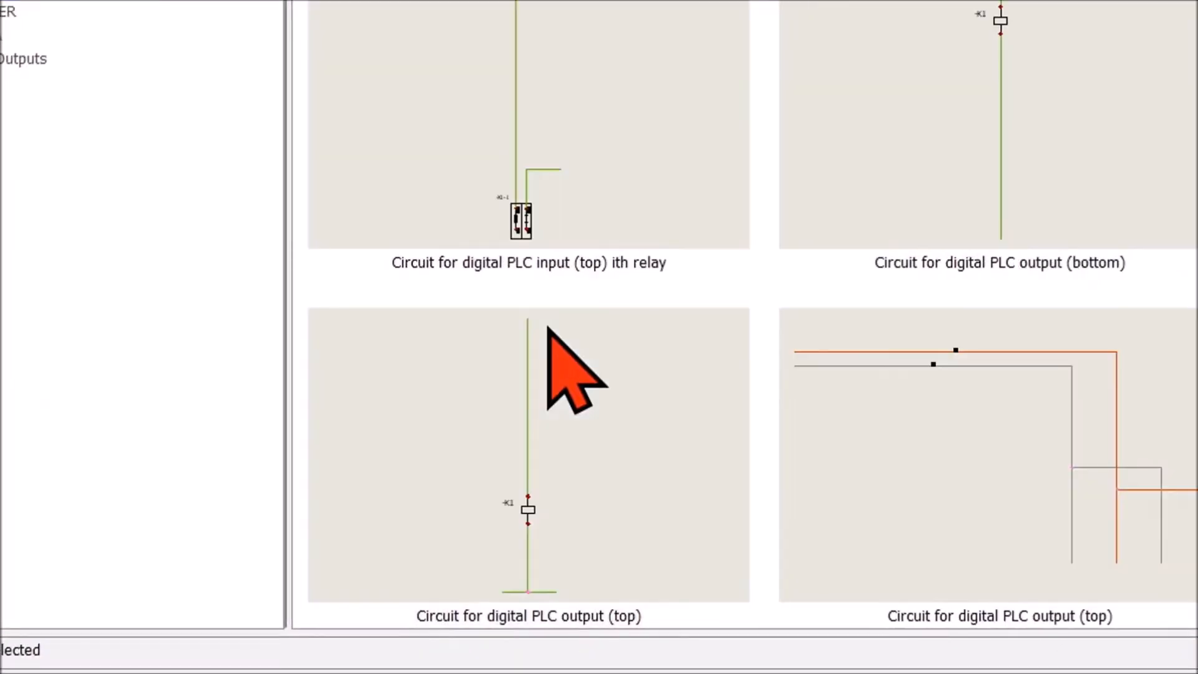
left_click(561, 451)
left_click(927, 576)
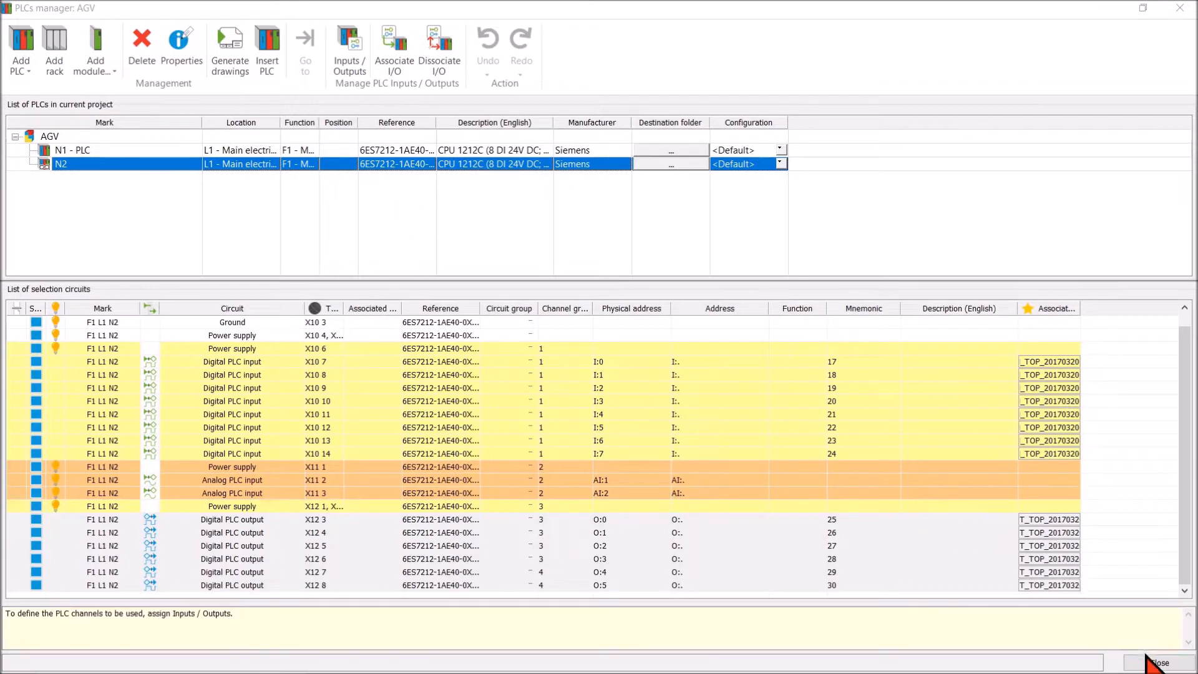
Step: Start inserting PLC N2 in 09 - PLC data 1 and exclude circuits X11 1, X11 2 and X11 3
left_click(272, 55)
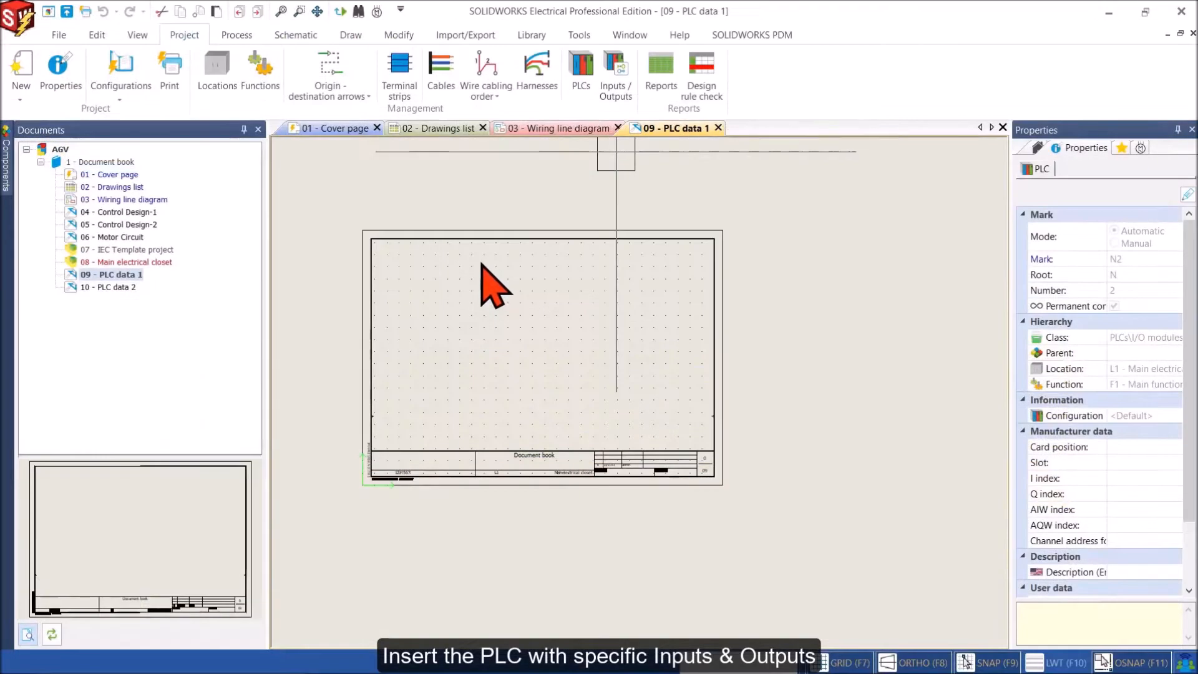
scroll(420, 419, "right", 2)
scroll(417, 416, "left", 2)
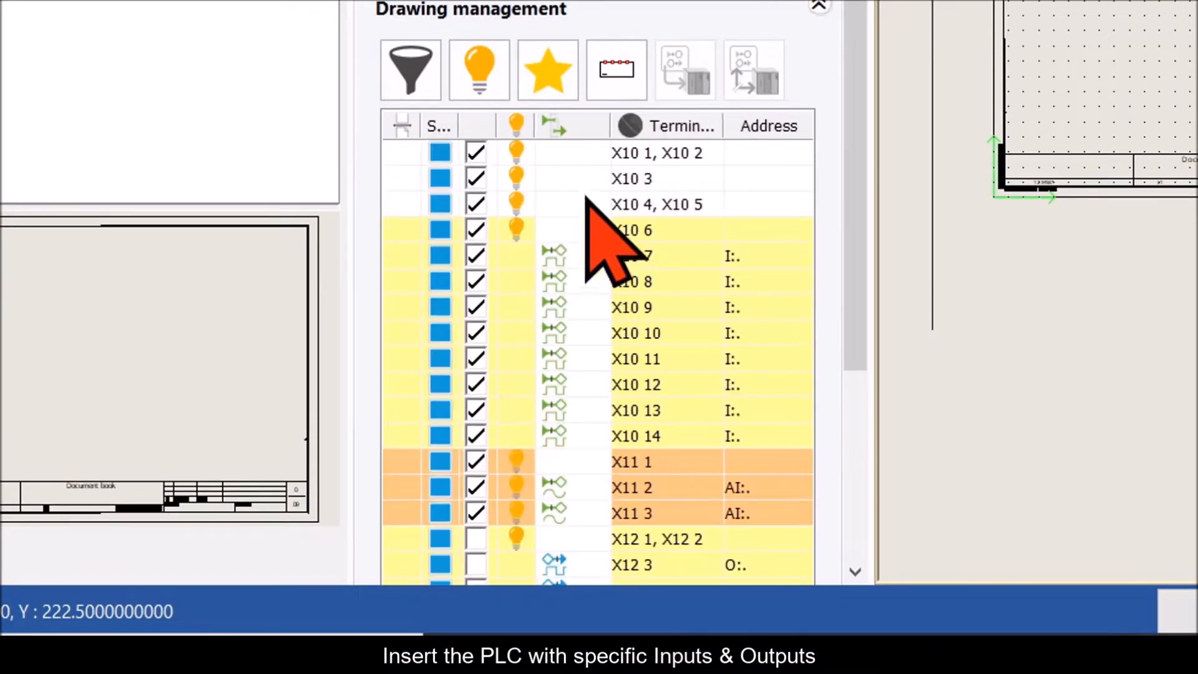
left_click(476, 513)
left_click(476, 487)
left_click(475, 461)
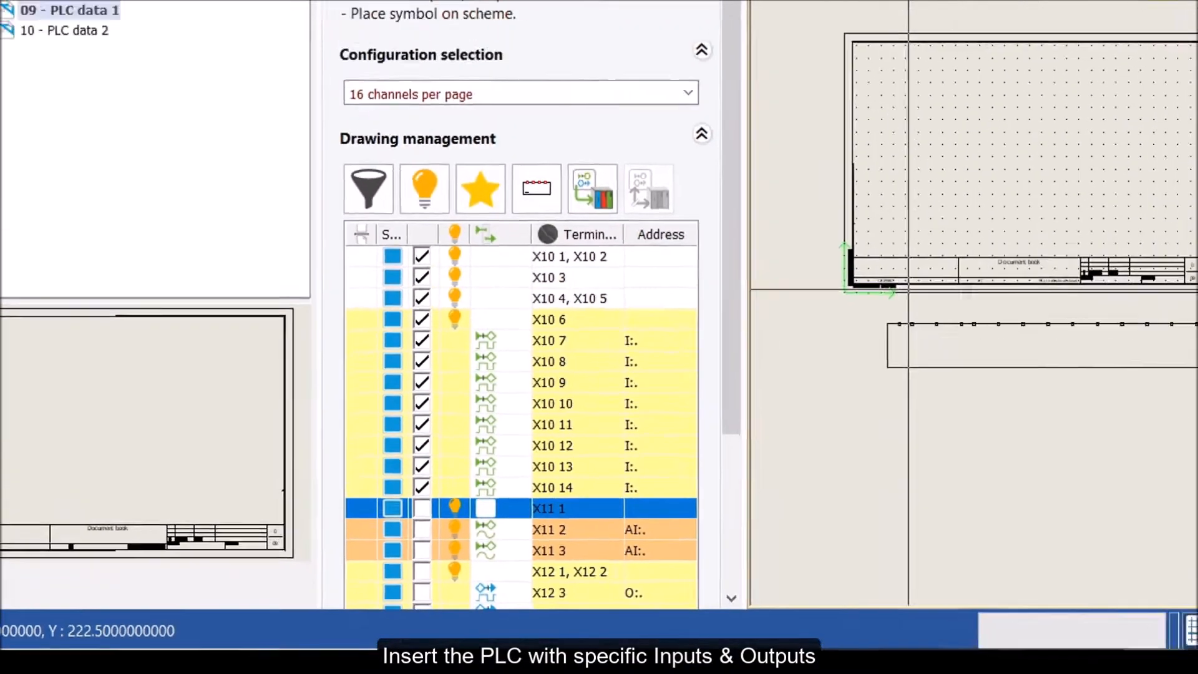
Step: Flip the PLC symbol so its connection points face down and place it in the upper part of 09 - PLC data 1, at about X 35, Y 157.5
scroll(634, 341, "up", 2)
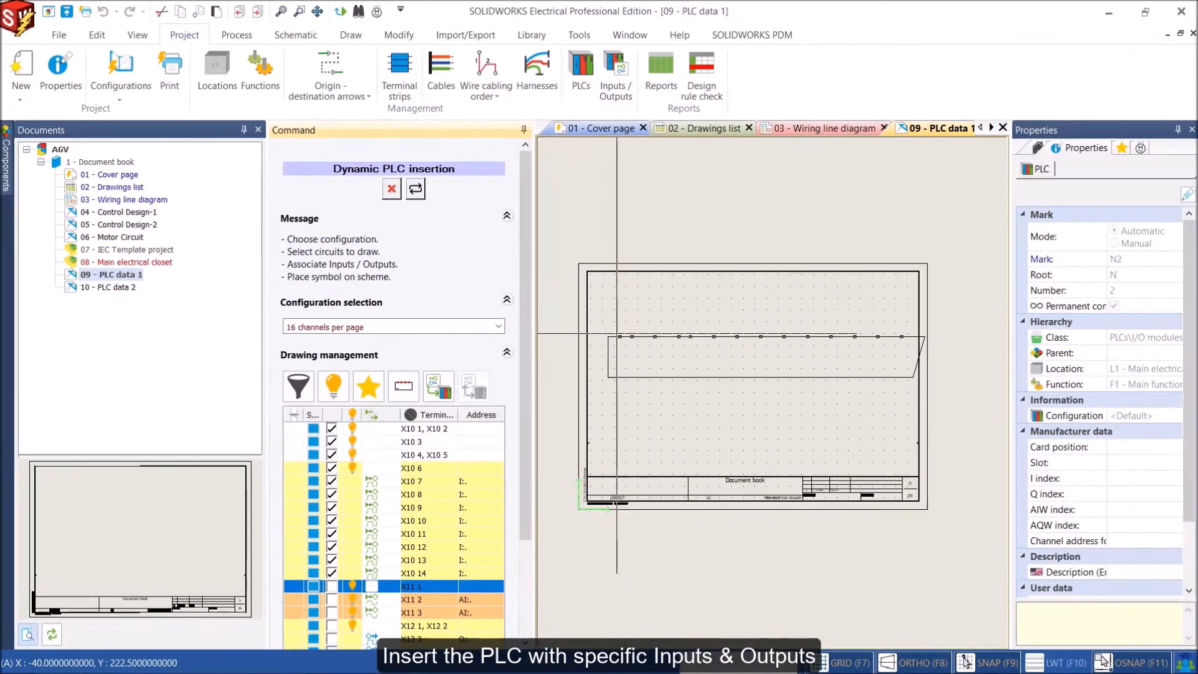
left_click(403, 388)
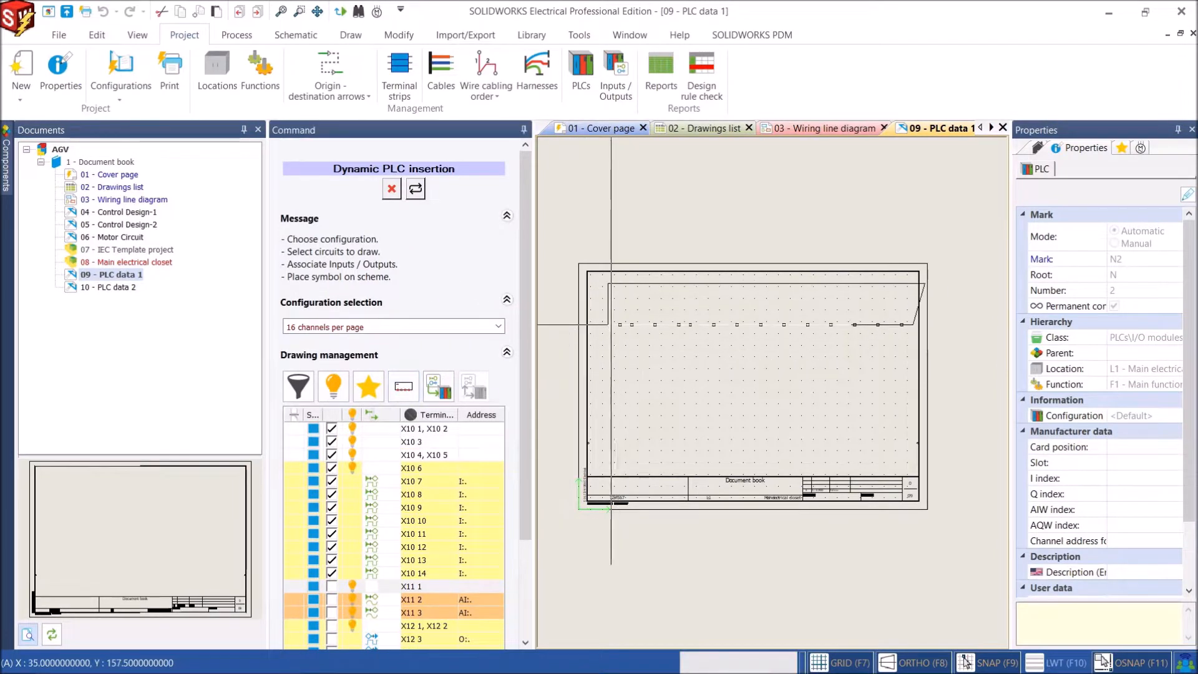
left_click(608, 325)
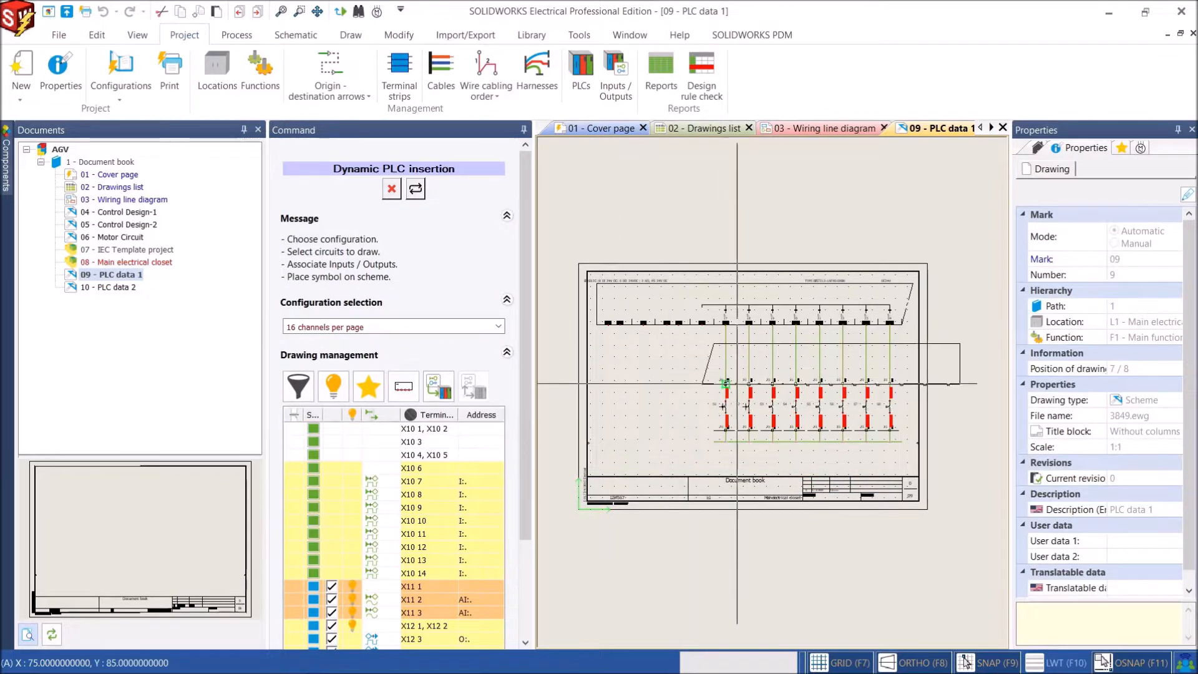
key("Escape")
scroll(571, 317, "up", 5)
scroll(651, 405, "up", 1)
middle_click_drag(686, 446, 587, 342)
scroll(587, 342, "down", 5)
middle_click_drag(679, 437, 648, 420)
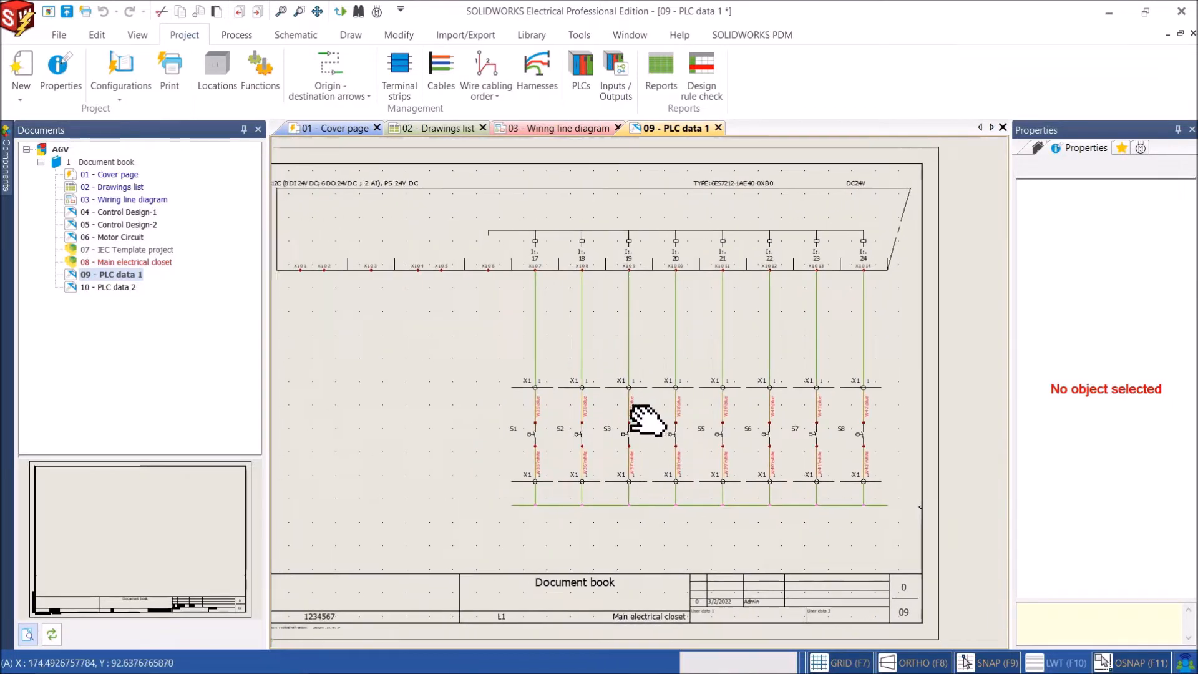
Step: Open 10 - PLC data 2 and insert the remaining circuits of PLC N2 near the top of the sheet, with connection points facing down
double_click(103, 287)
left_click(295, 35)
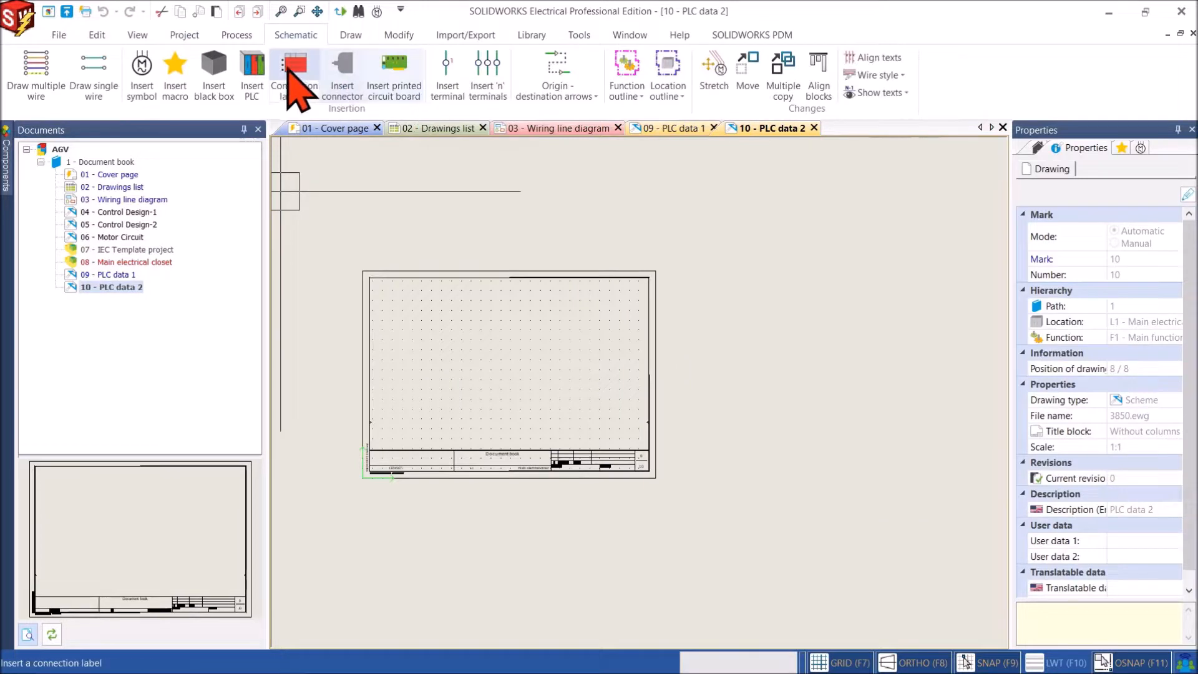
left_click(256, 72)
left_click(659, 372)
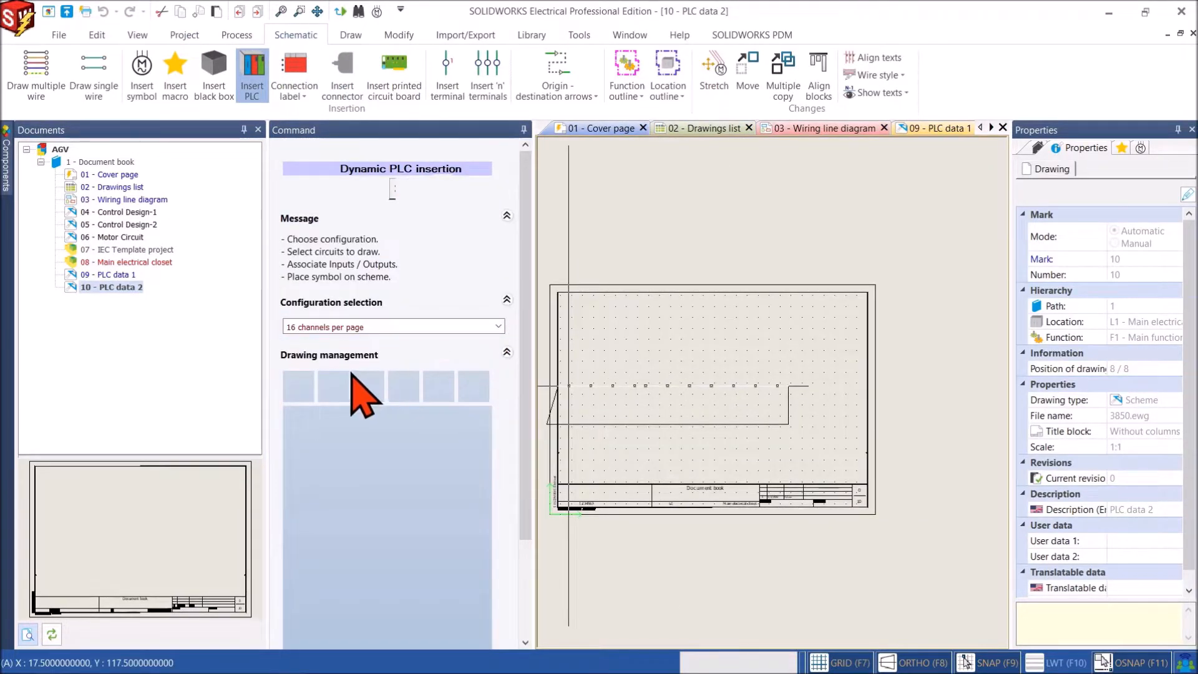
left_click(601, 343)
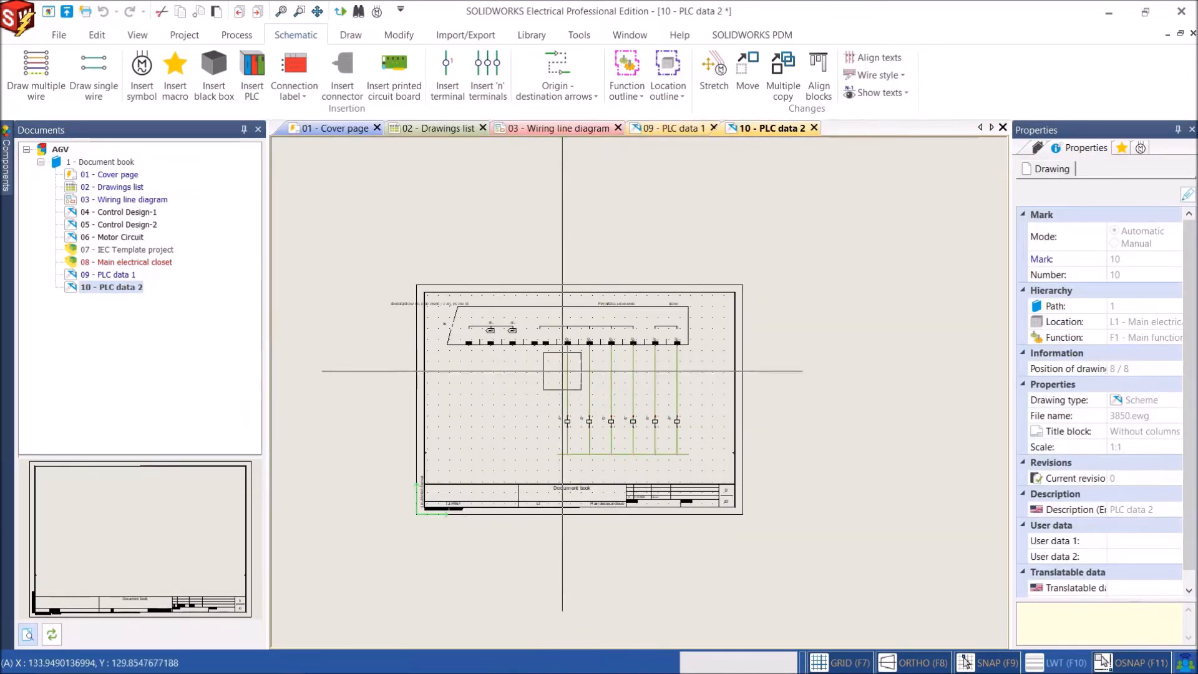
scroll(563, 370, "up", 4)
scroll(678, 496, "up", 3)
middle_click_drag(692, 530, 634, 419)
scroll(636, 419, "down", 2)
Step: Switch to the PLC IO List workbook in Excel, review its circuit types, I/O descriptions and addresses, and return to SOLIDWORKS Electrical
mouse_move(819, 665)
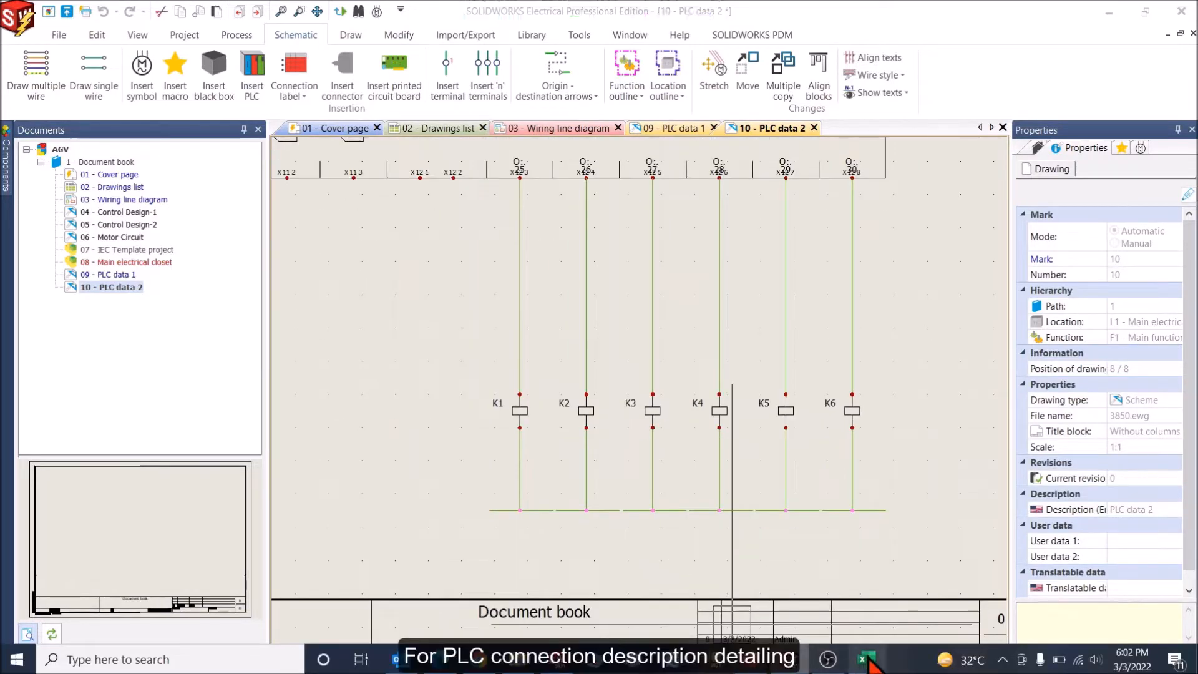
left_click(867, 660)
scroll(349, 272, "down", 5)
scroll(312, 237, "up", 5)
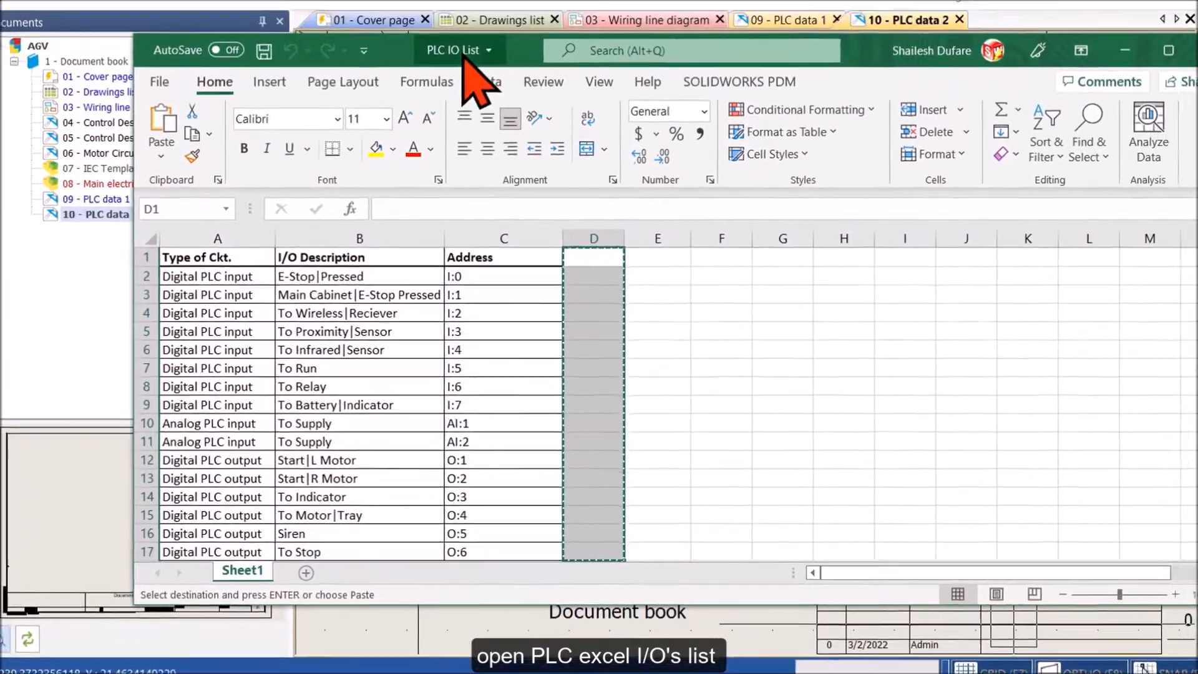
left_click(1125, 50)
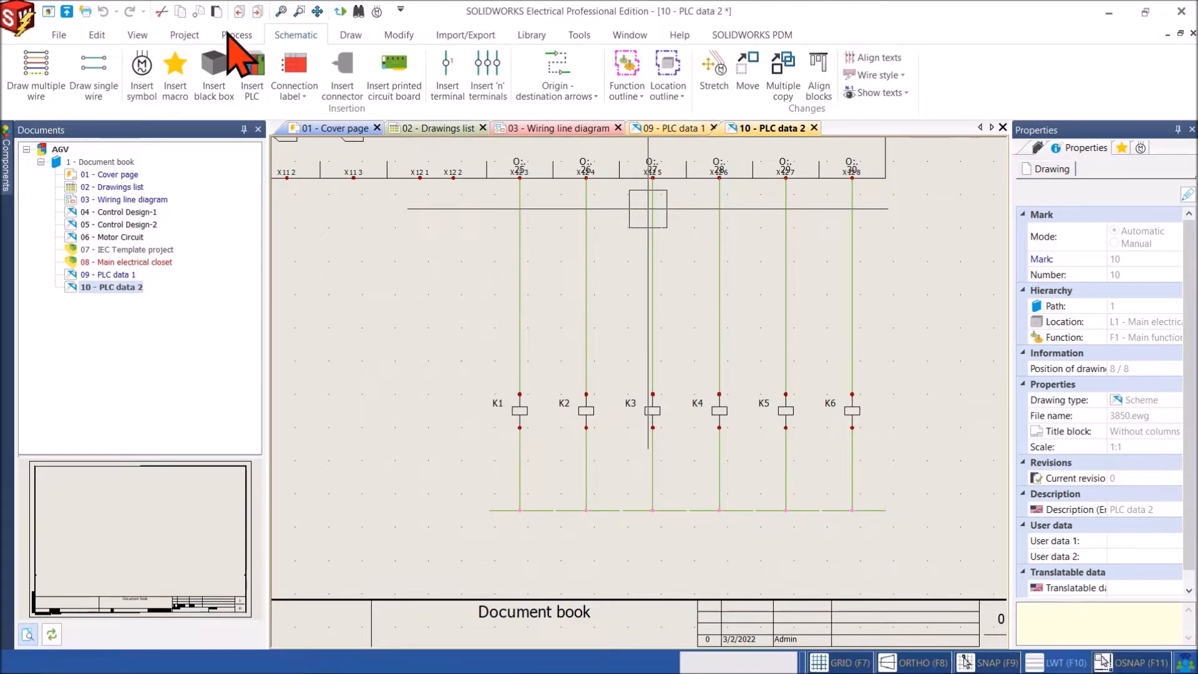
Step: Open the project's inputs/outputs manager and open the 16 inputs and outputs of PLC N1 together in the data grid
left_click(184, 35)
left_click(615, 72)
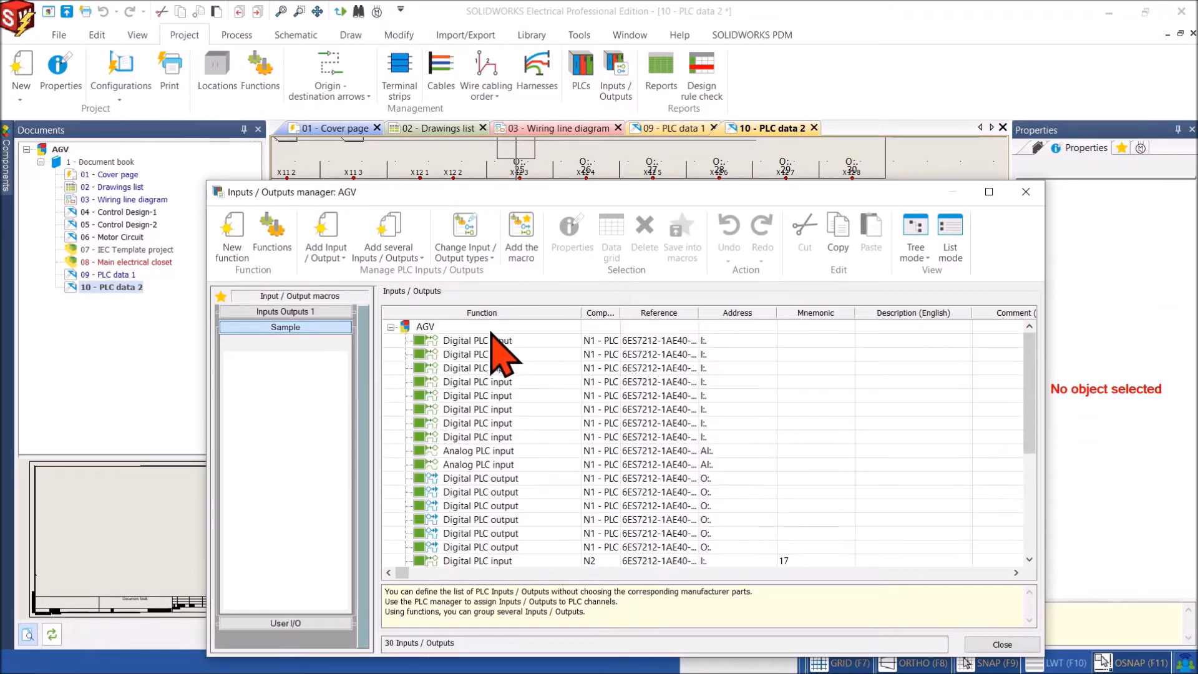
scroll(500, 387, "down", 2)
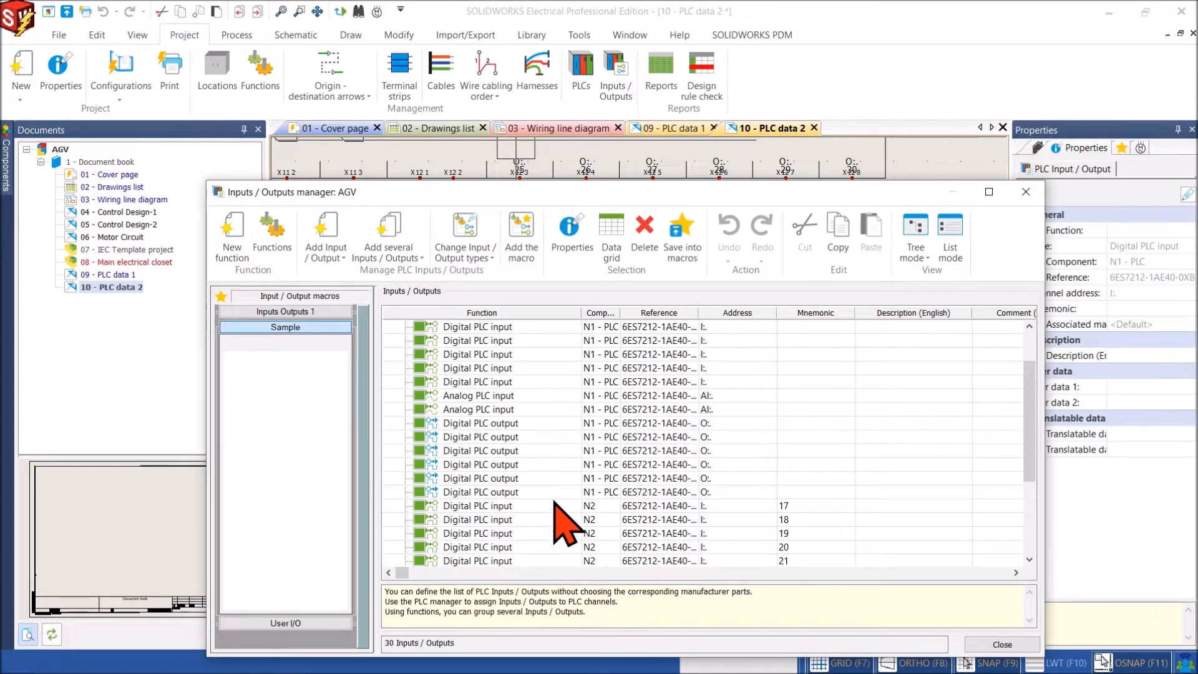
left_click(529, 492, "shift")
scroll(534, 477, "up", 2)
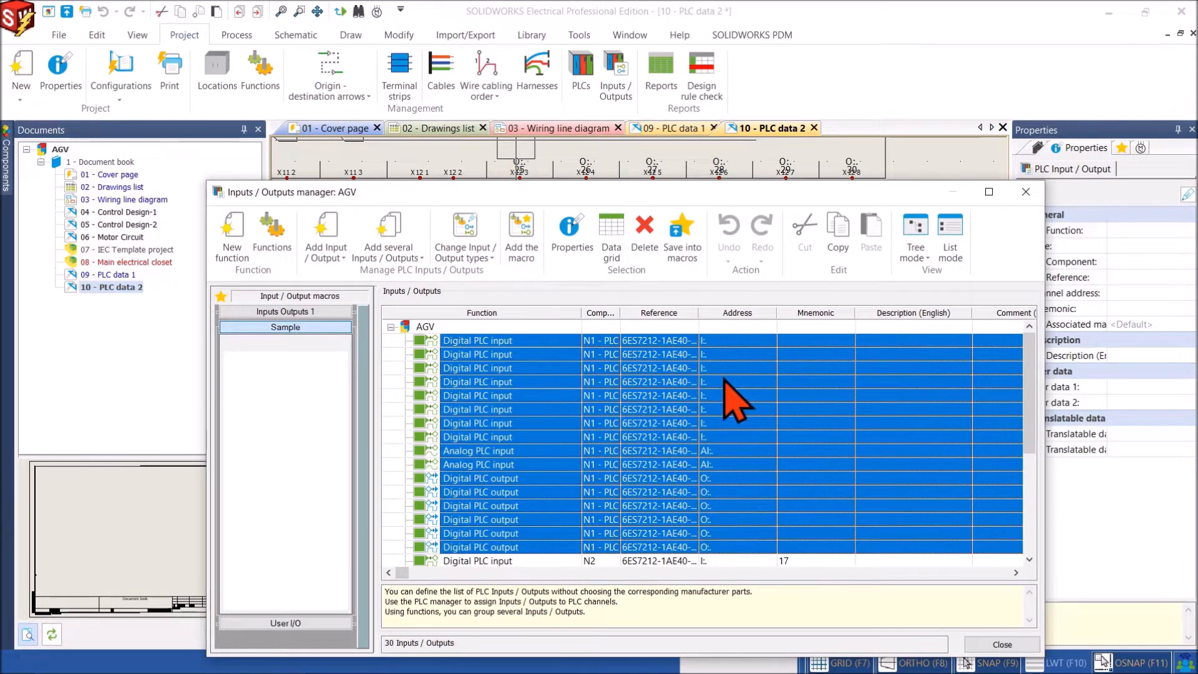
left_click(611, 238)
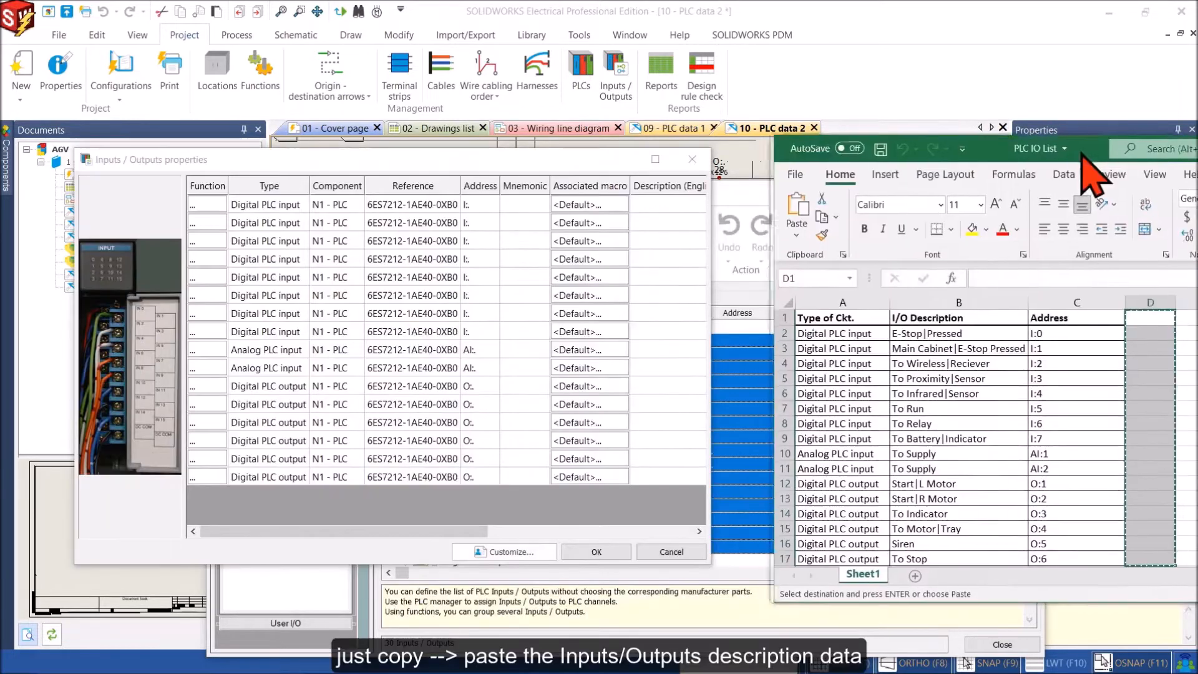
Step: Copy the I/O descriptions from E-Stop|Pressed to To Stop in the PLC IO List workbook into the grid's English descriptions
left_click_drag(1092, 139, 1084, 121)
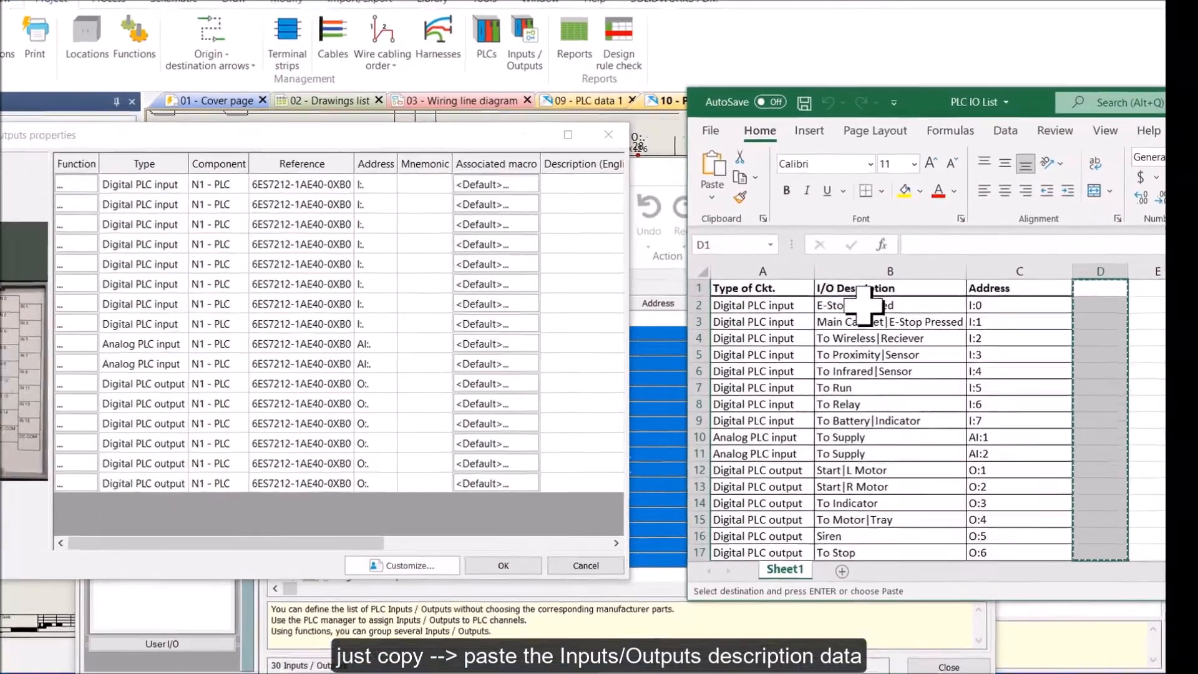
left_click_drag(917, 315, 915, 524)
left_click_drag(686, 565, 690, 497)
key("ctrl+c")
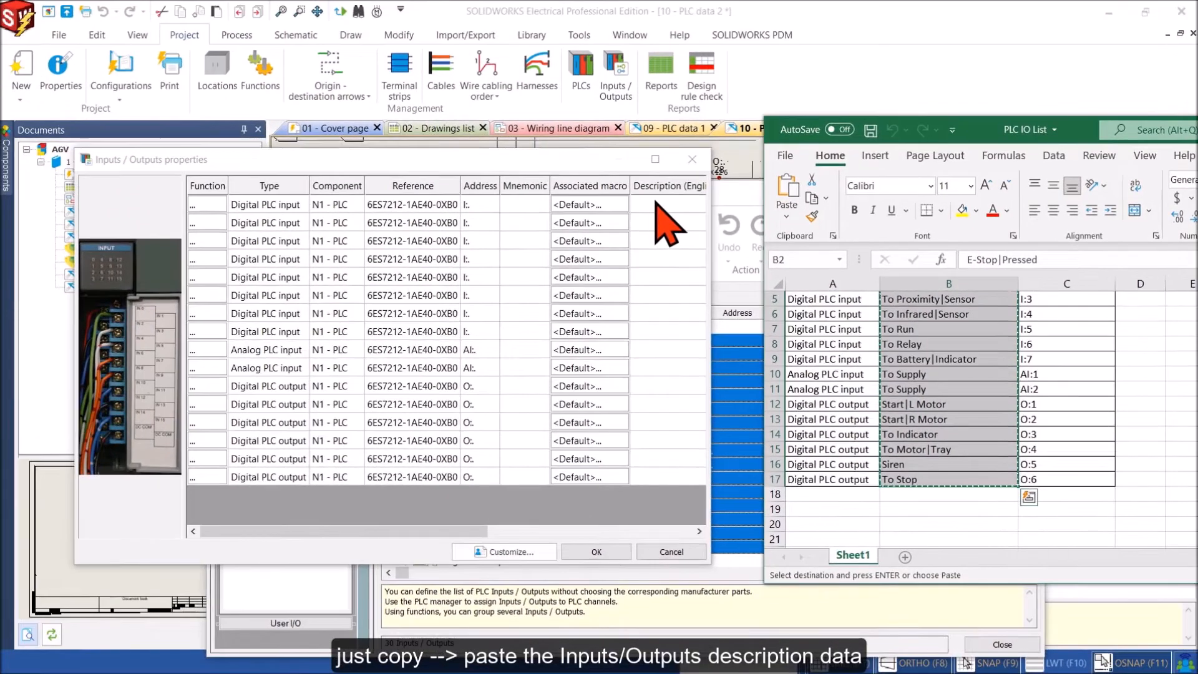
left_click(656, 203)
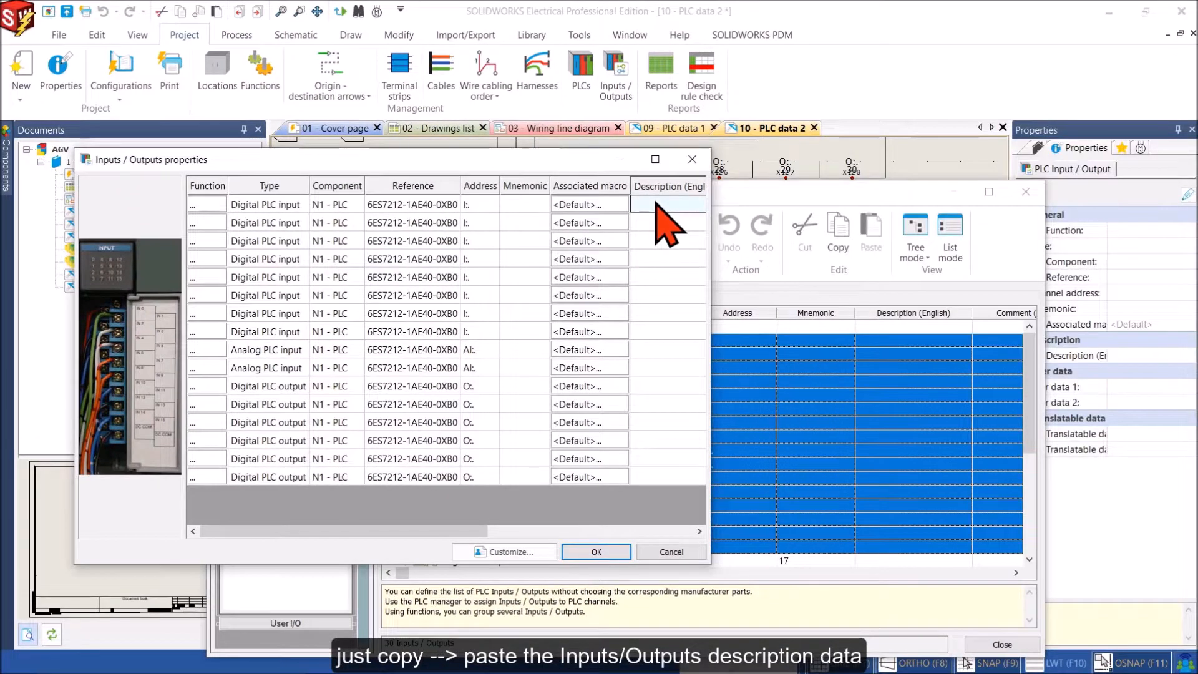
key("ctrl+v")
Step: Copy addresses I:0 to O:6 from the workbook into the grid's mnemonics, apply the changes and close the inputs/outputs manager
key("alt+Tab")
left_click_drag(1061, 314, 1053, 352)
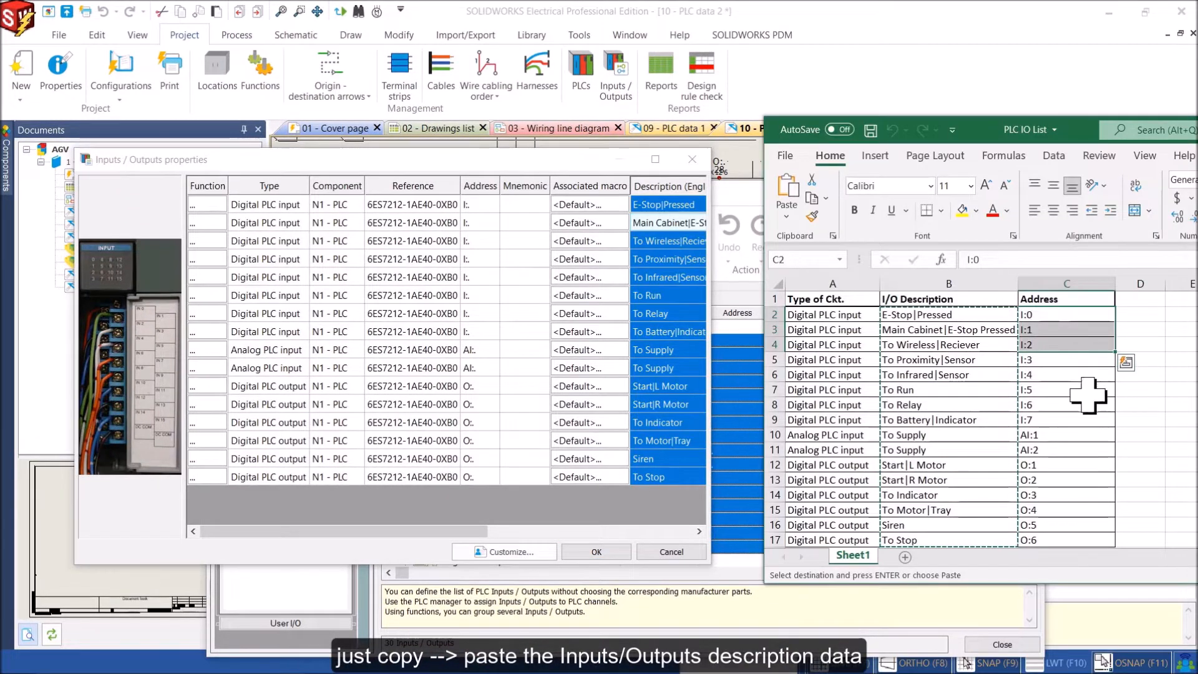
key("Escape")
left_click(1088, 392)
left_click_drag(1053, 332, 1054, 497)
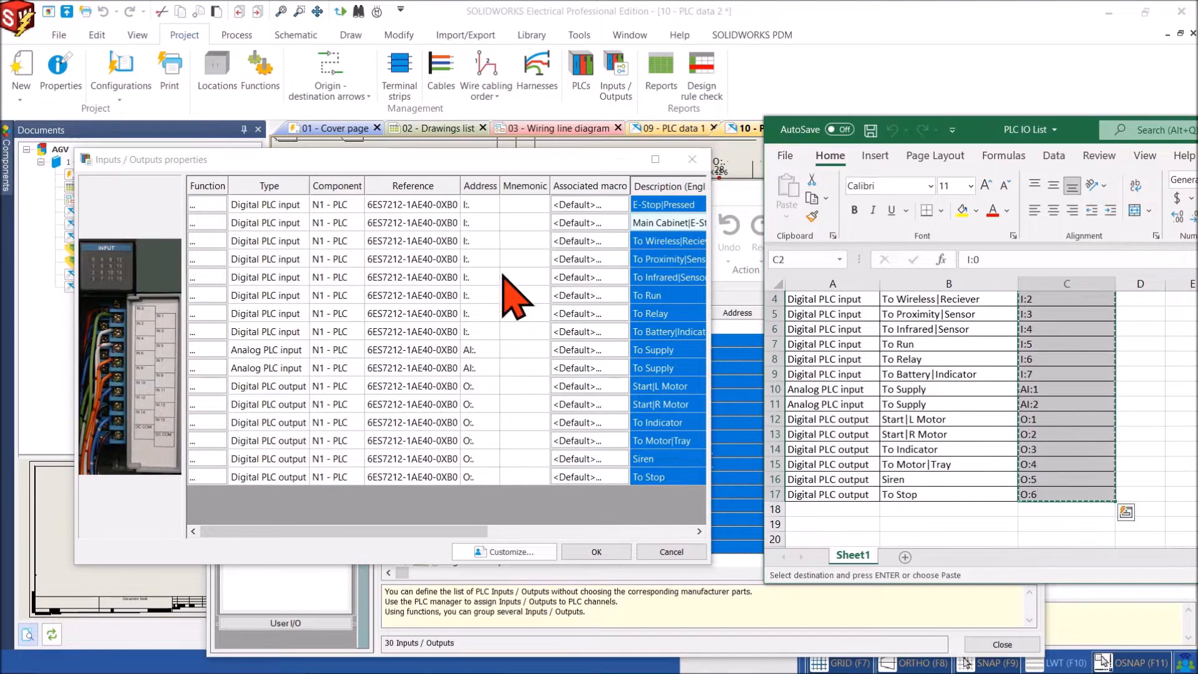
left_click(530, 204)
key("ctrl+v")
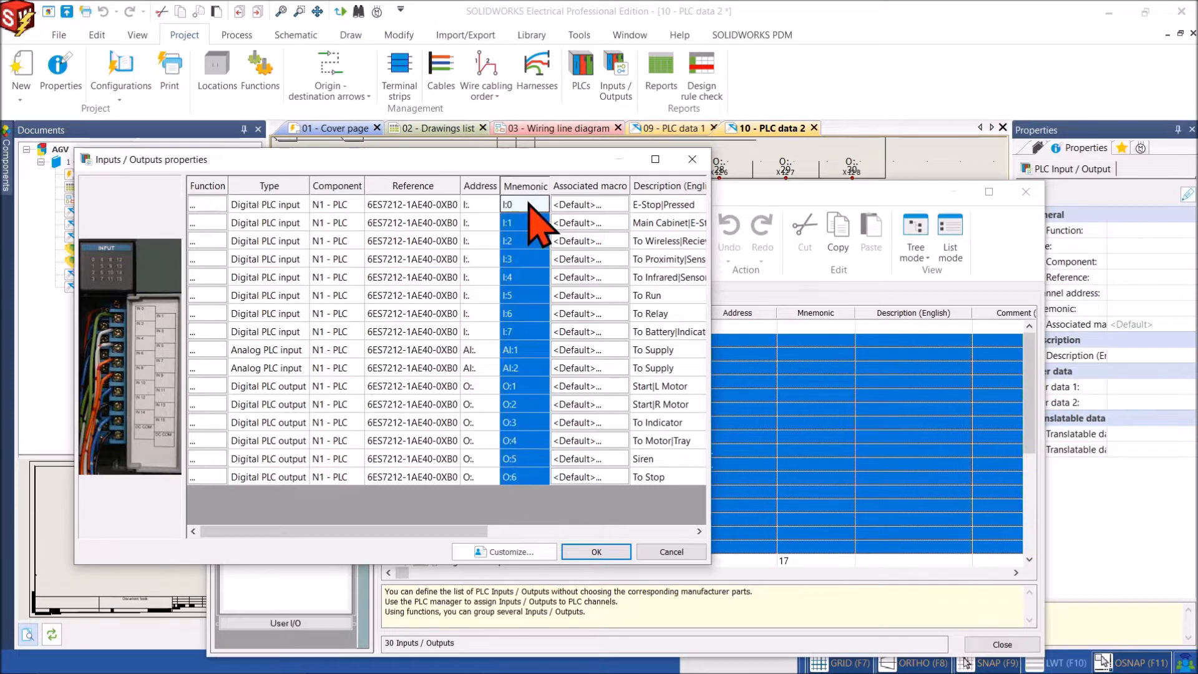
left_click(596, 551)
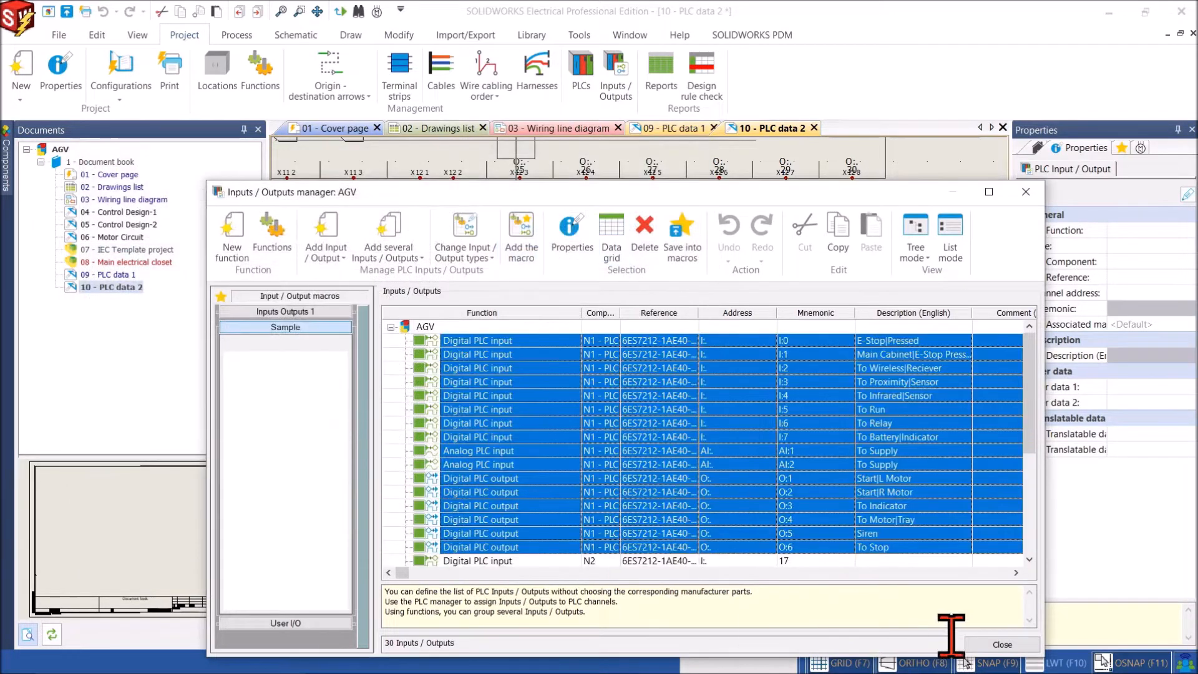
left_click(986, 647)
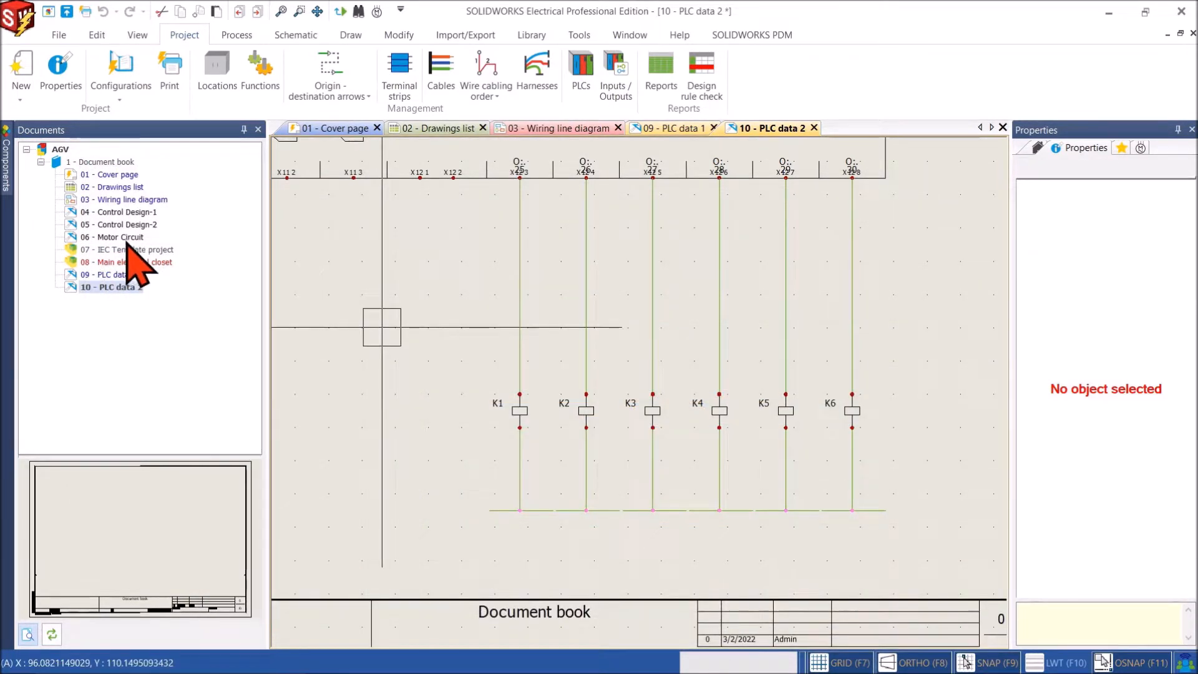
Step: Open 04 - Control Design-1 and 05 - Control Design-2 and examine the descriptions and mnemonics at the PLC's inputs and outputs
double_click(114, 213)
scroll(470, 457, "up", 5)
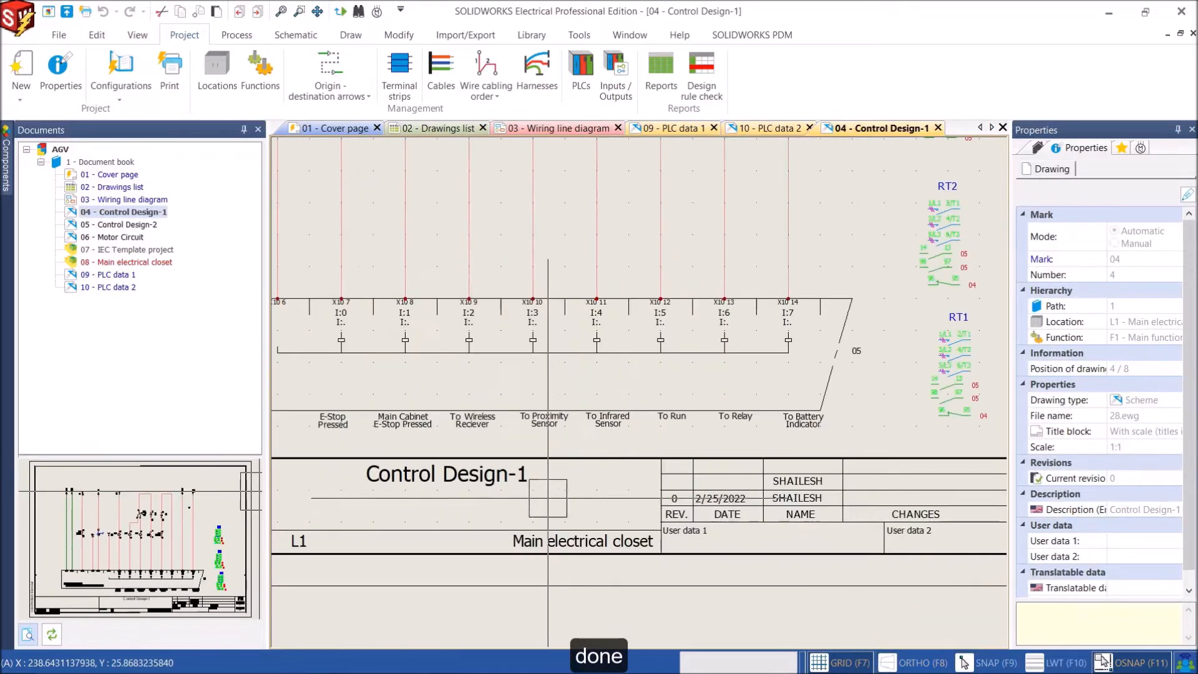
scroll(470, 457, "up", 4)
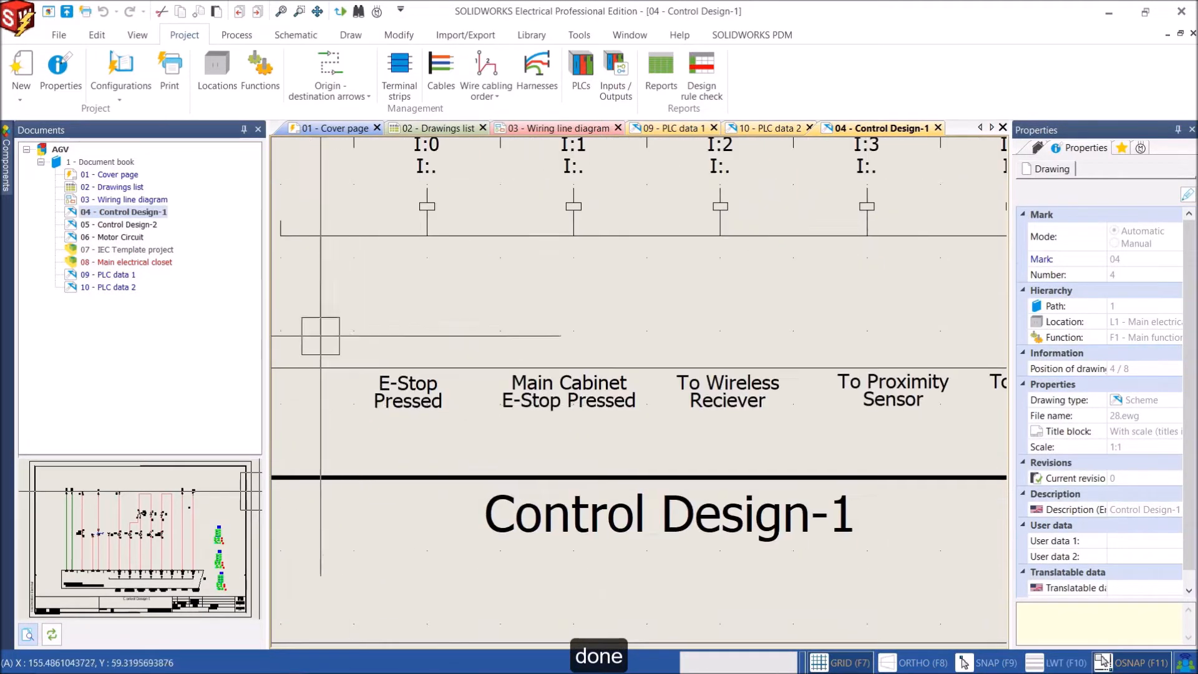
left_click_drag(313, 308, 656, 441)
middle_click_drag(774, 431, 420, 426)
middle_click_drag(686, 443, 398, 450)
middle_click_drag(582, 453, 557, 450)
left_click(100, 225)
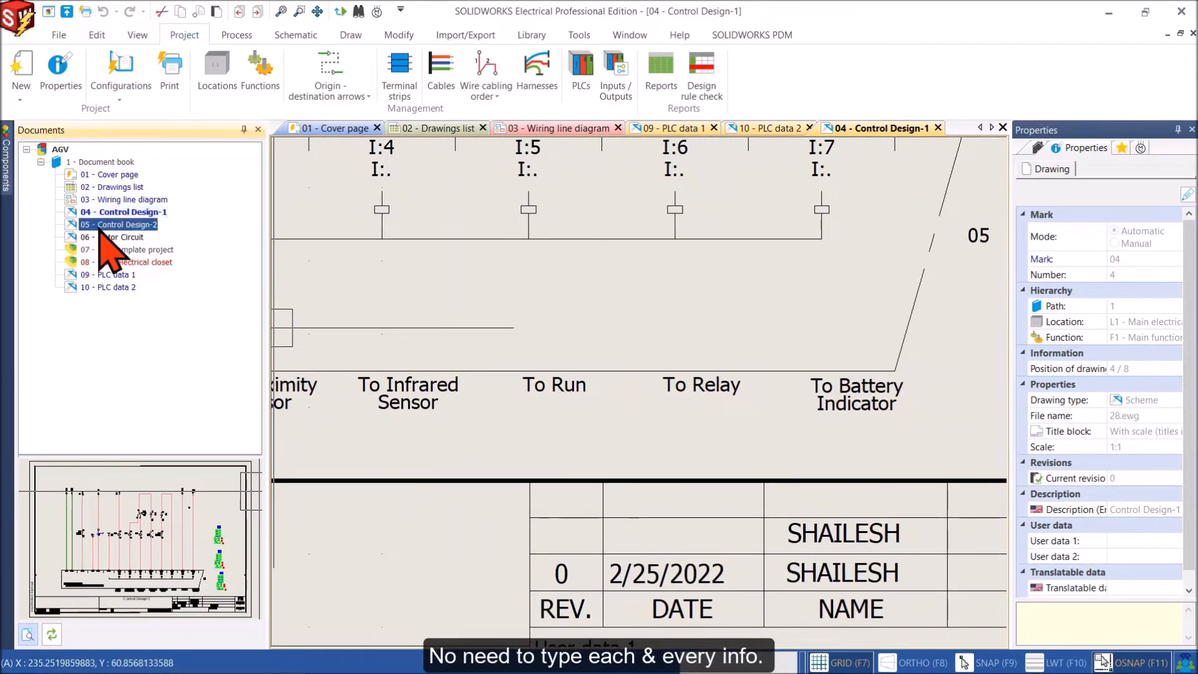
double_click(100, 225)
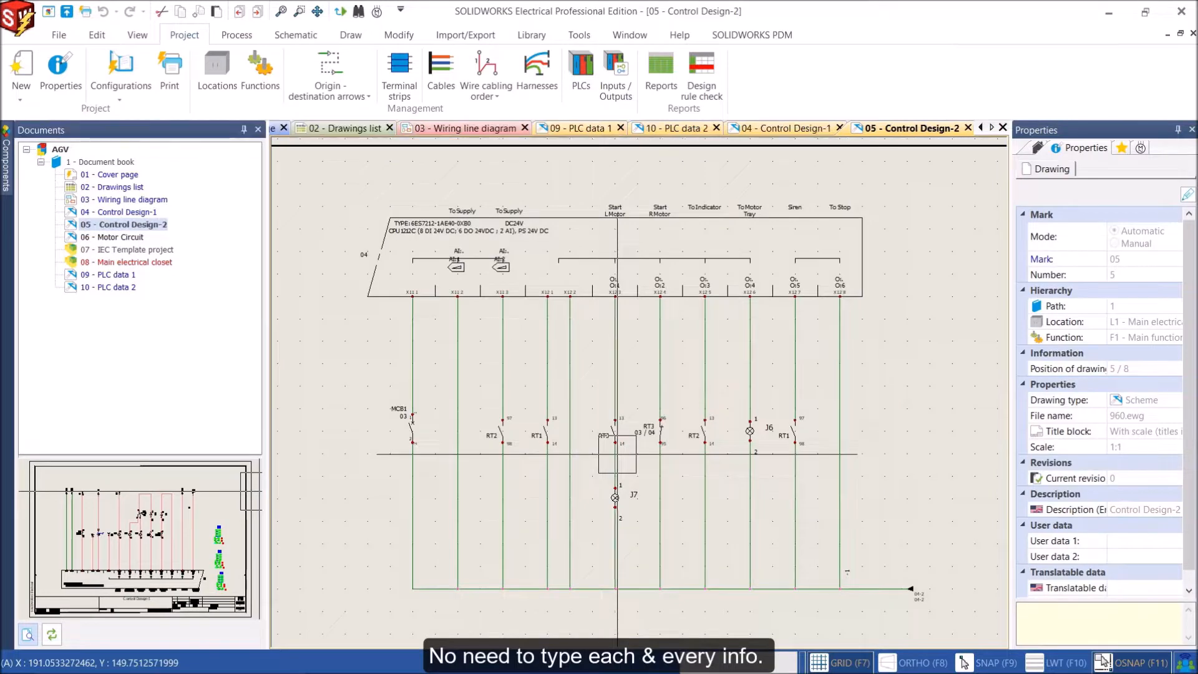
scroll(704, 312, "up", 5)
scroll(704, 316, "up", 1)
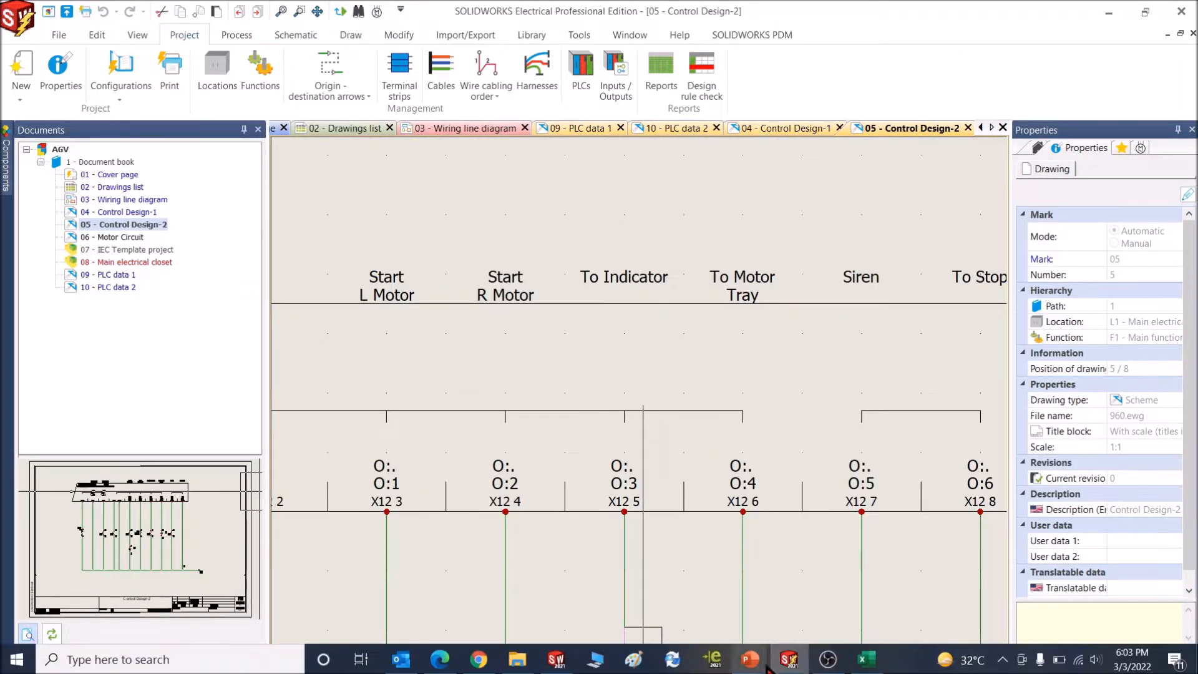
Step: Insert the component connection label for PLC N1 in the free area beside the PLC circuit in 05 - Control Design-2, at about X 344, Y 212
scroll(348, 248, "down", 8)
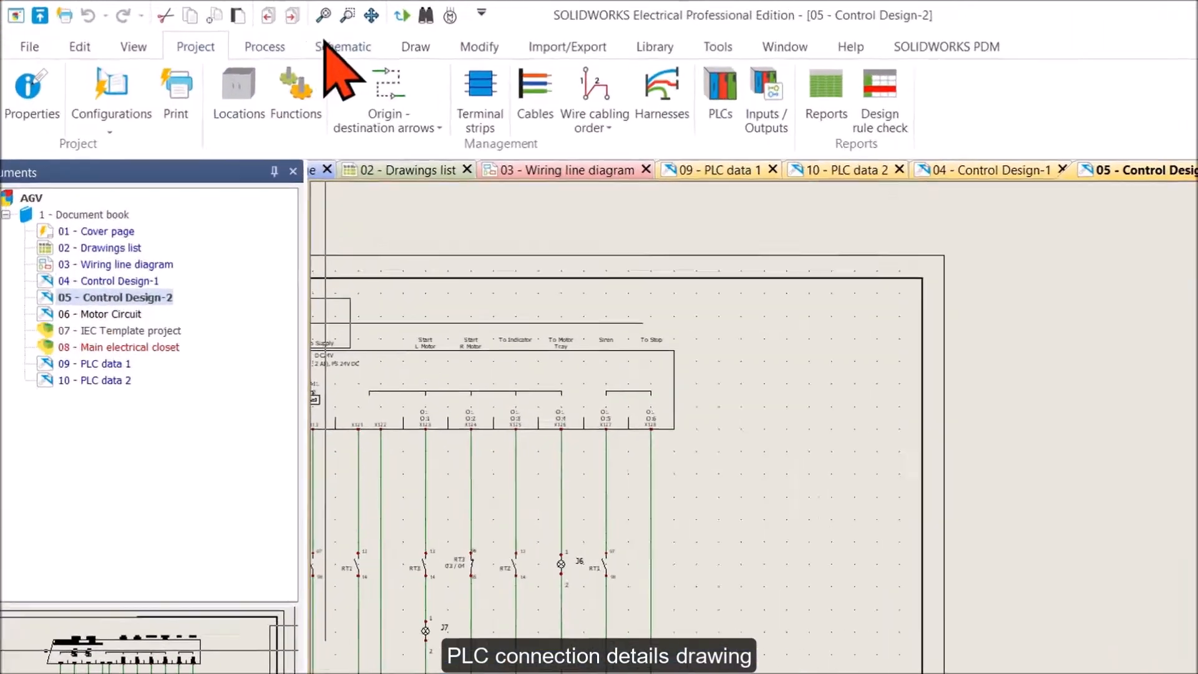
left_click(296, 35)
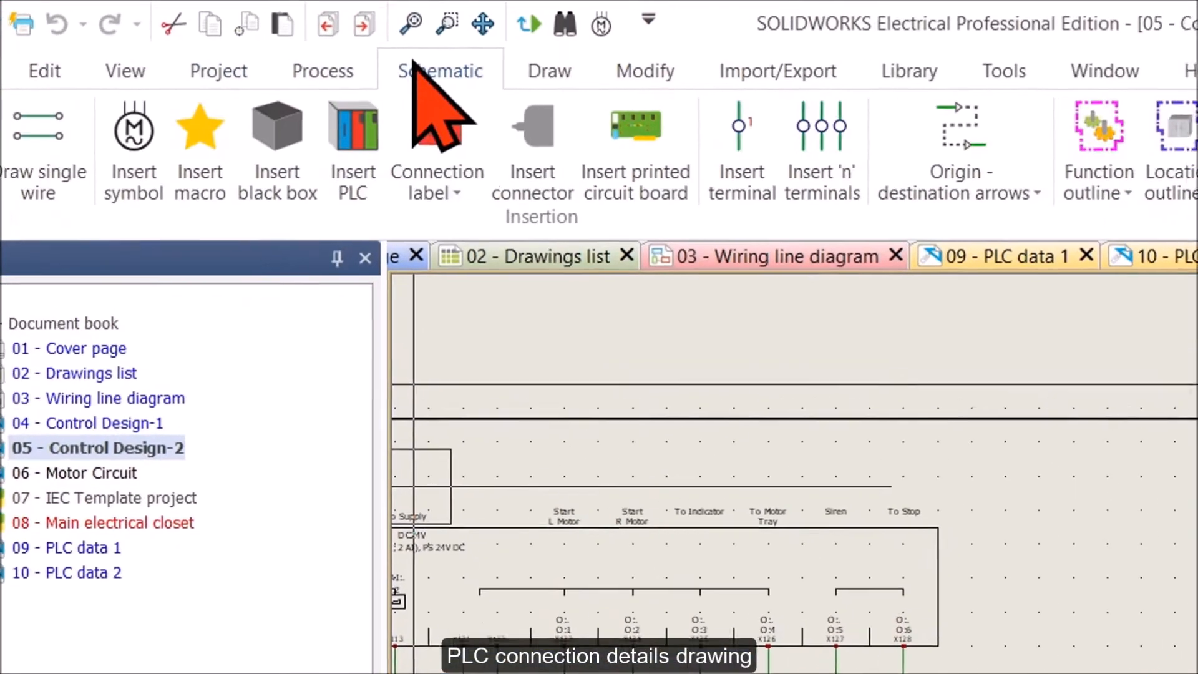
left_click(420, 187)
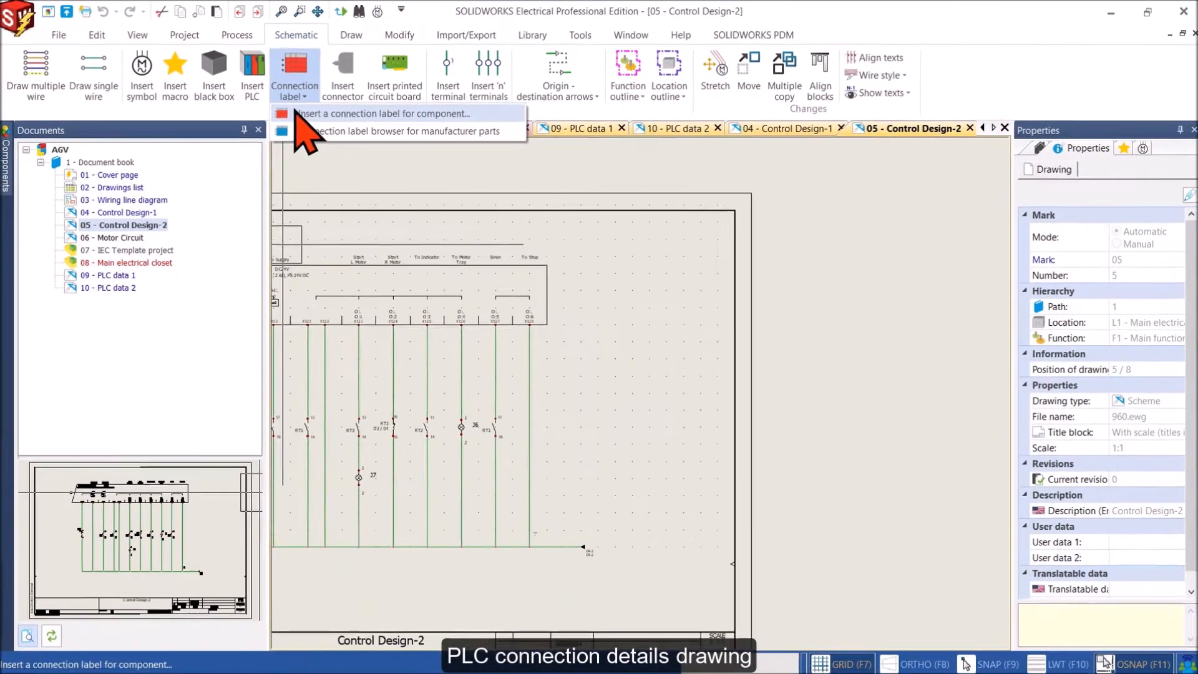
left_click(446, 231)
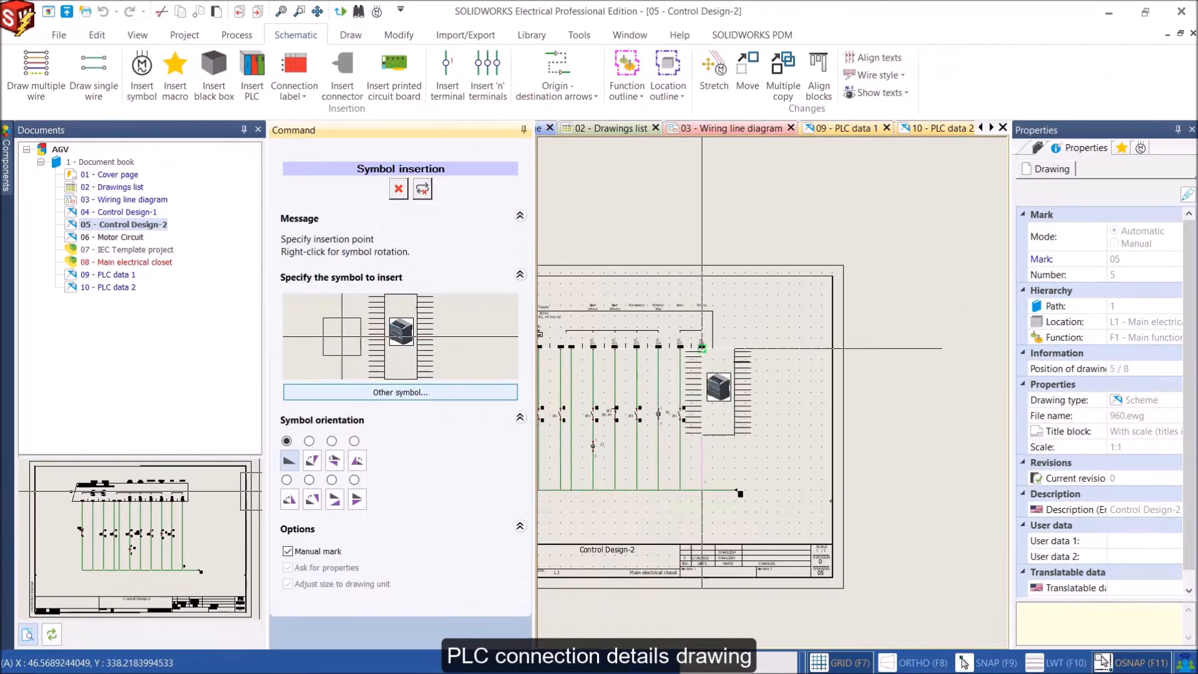
scroll(742, 361, "up", 3)
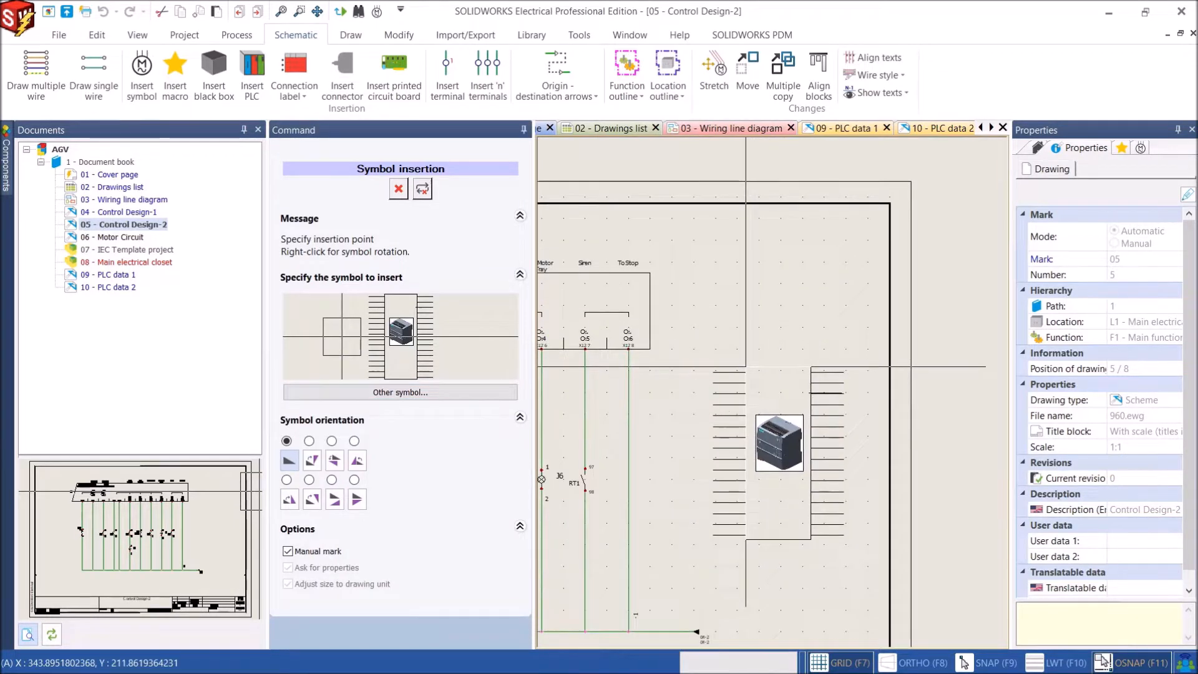
left_click(742, 366)
scroll(700, 479, "up", 6)
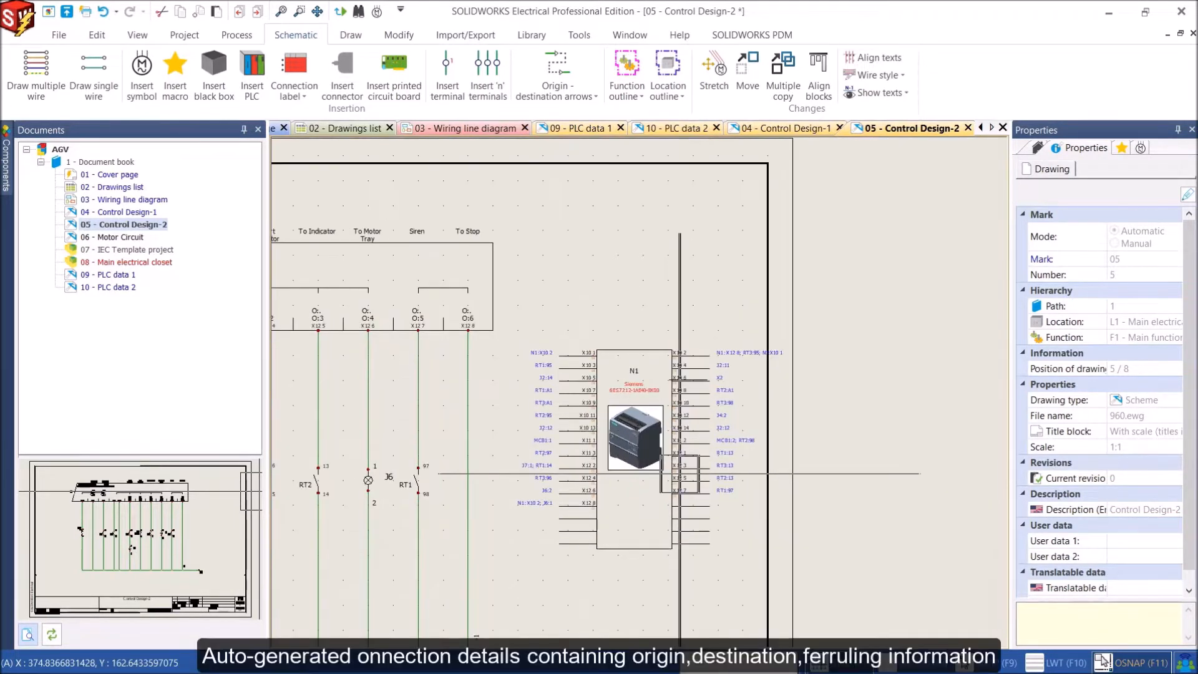
middle_click_drag(718, 499, 747, 513)
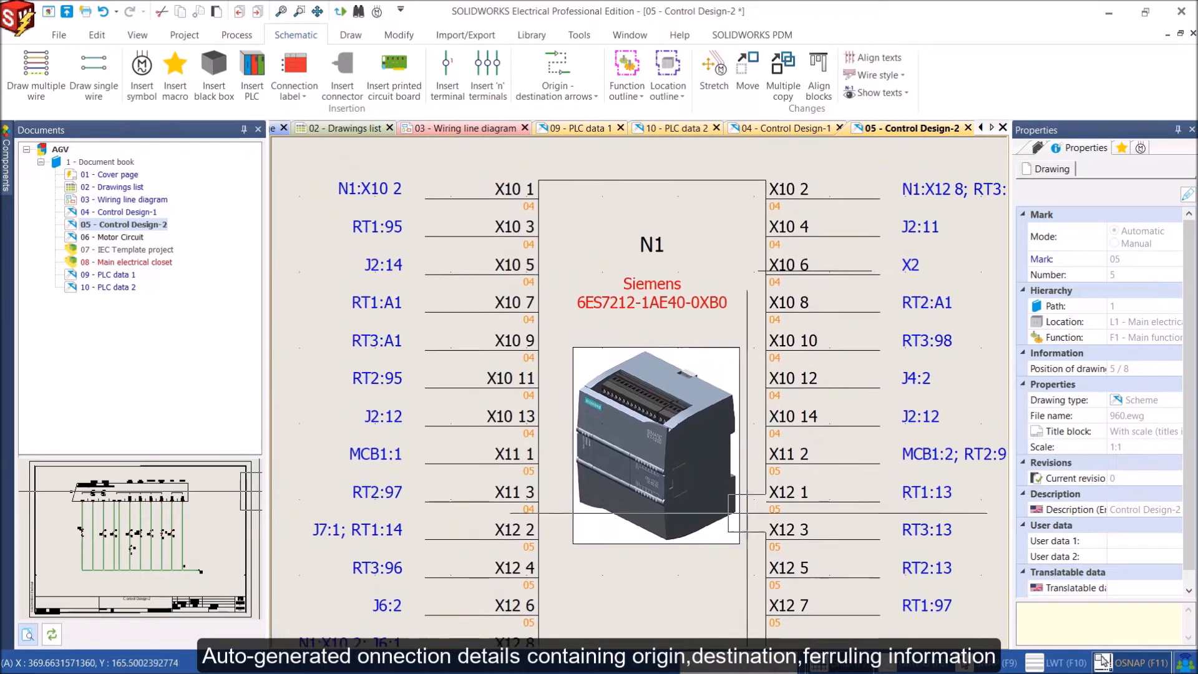
middle_click_drag(533, 312, 543, 283)
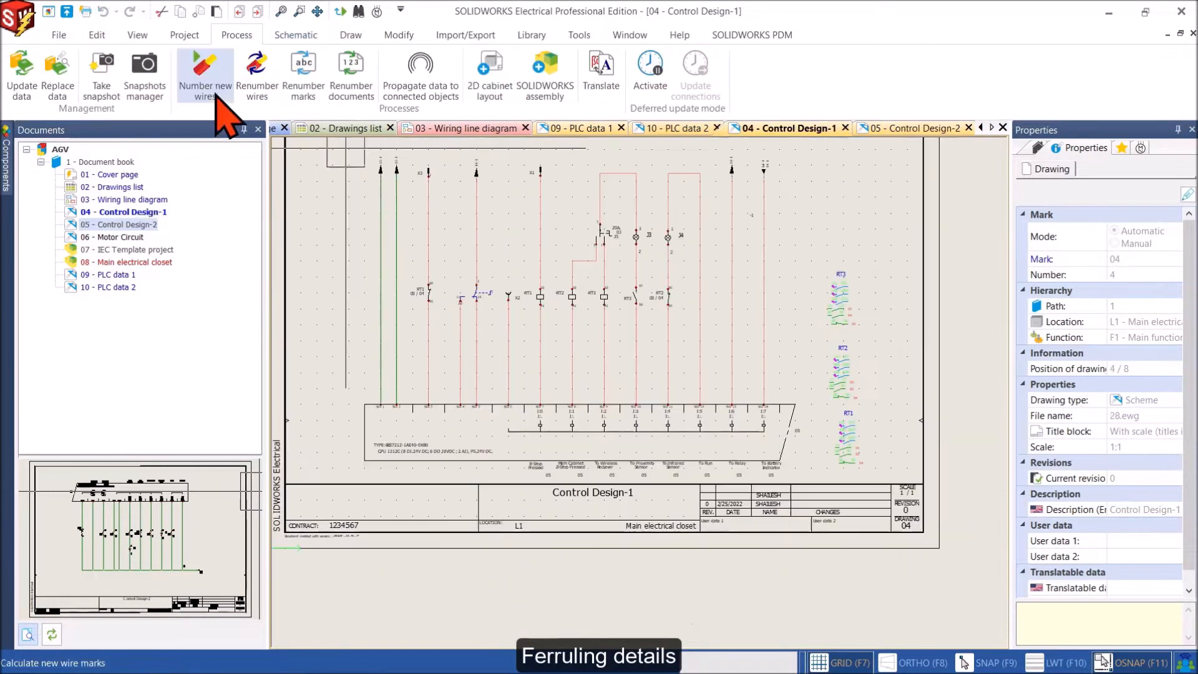
Step: Number the new wires and check the wire numbers above the PLC terminals in 04 - Control Design-1
left_click(216, 93)
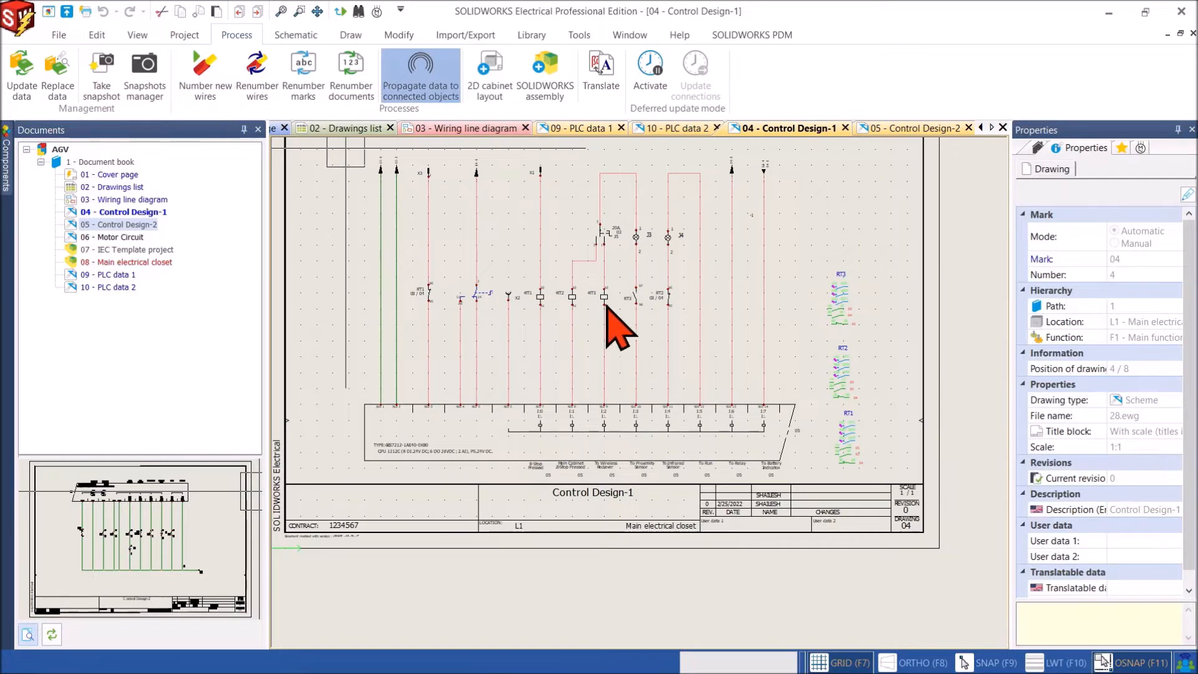
left_click(648, 376)
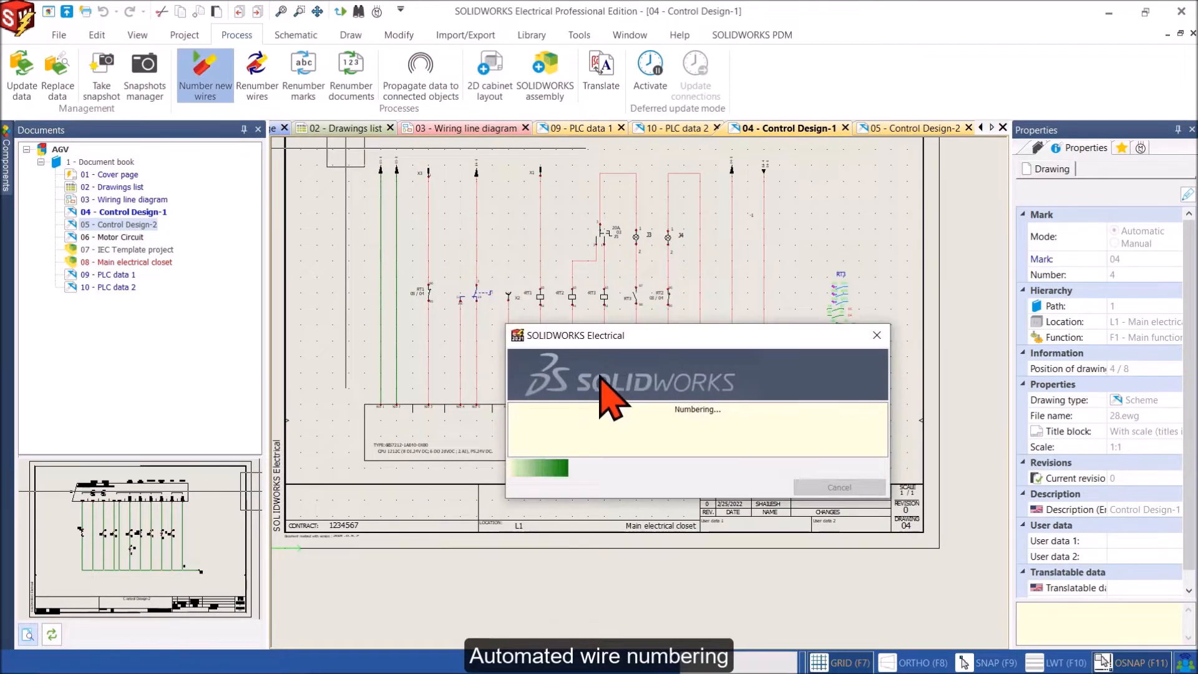
scroll(561, 364, "up", 3)
mouse_move(663, 357)
middle_mouse_down()
mouse_move(846, 446)
mouse_move(798, 403)
middle_mouse_up()
scroll(481, 461, "up", 3)
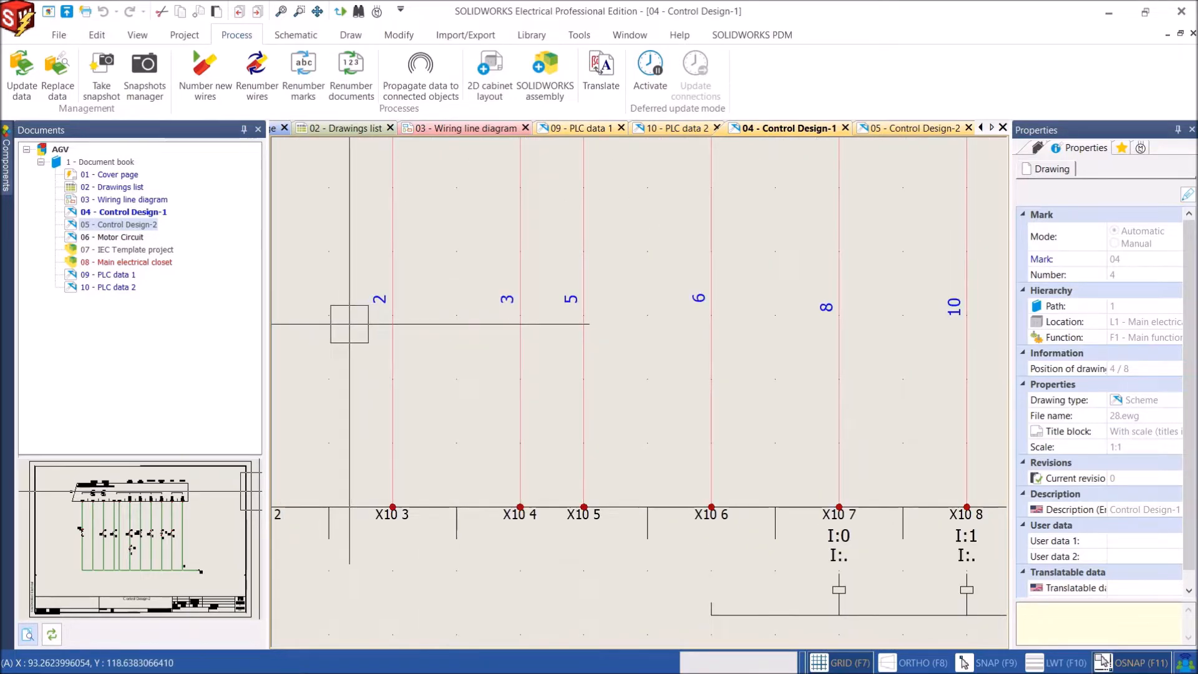
middle_click_drag(349, 324, 385, 269)
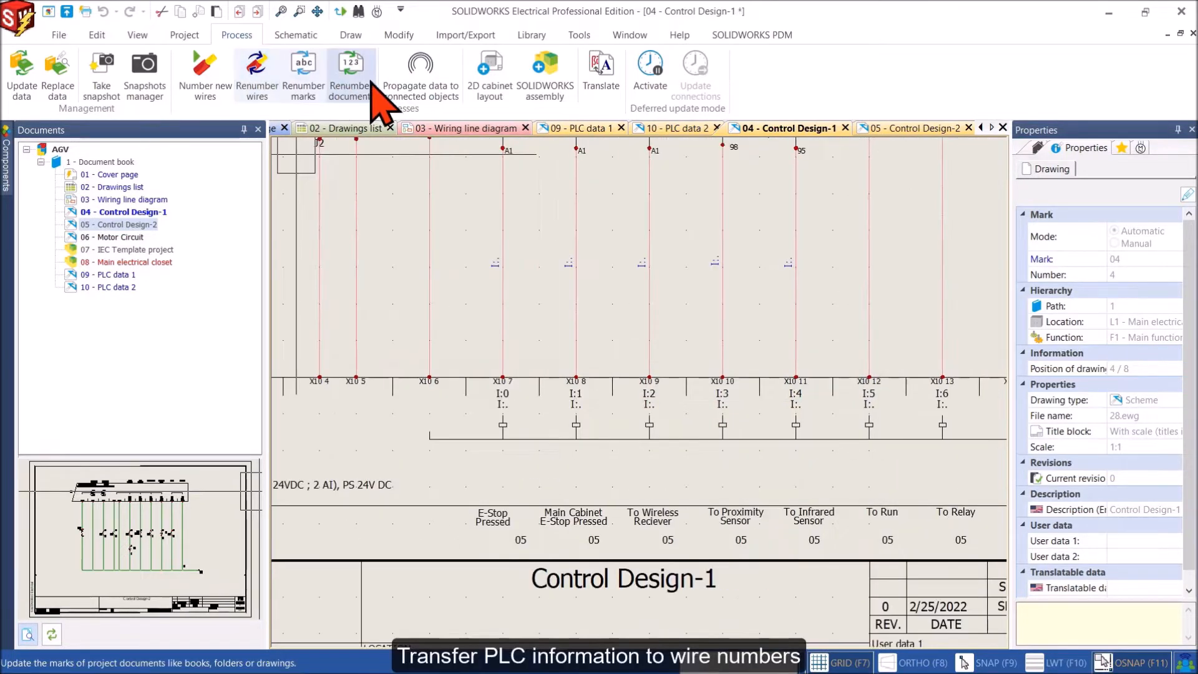
Step: Propagate each PLC channel's terminal to the equipotential mark across the current book, updating wire marks, and check them in 04 - Control Design-1
left_click(417, 88)
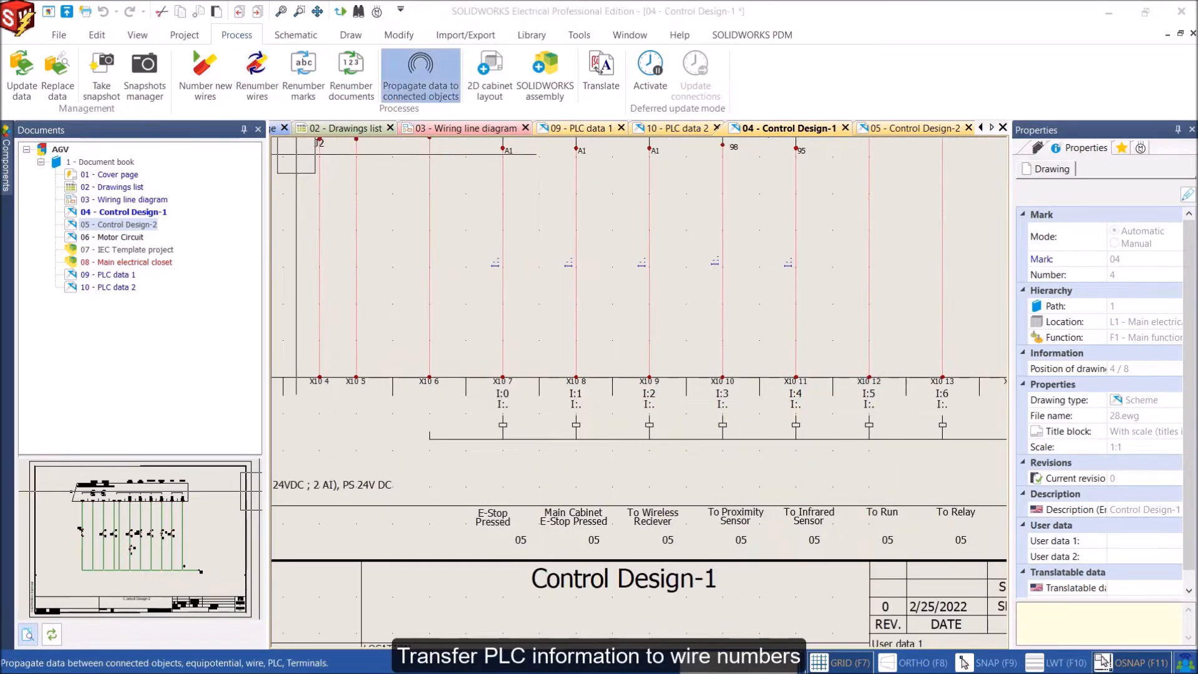
left_click(469, 297)
left_click(562, 316)
left_click(535, 373)
left_click(610, 406)
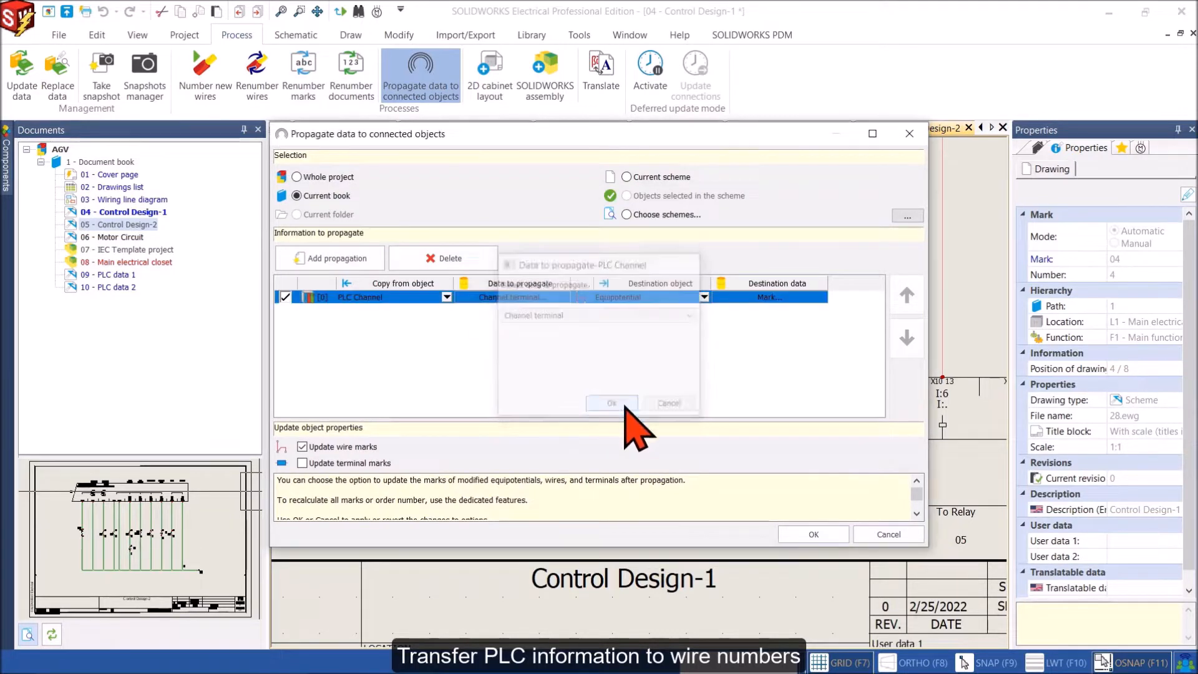
left_click(822, 535)
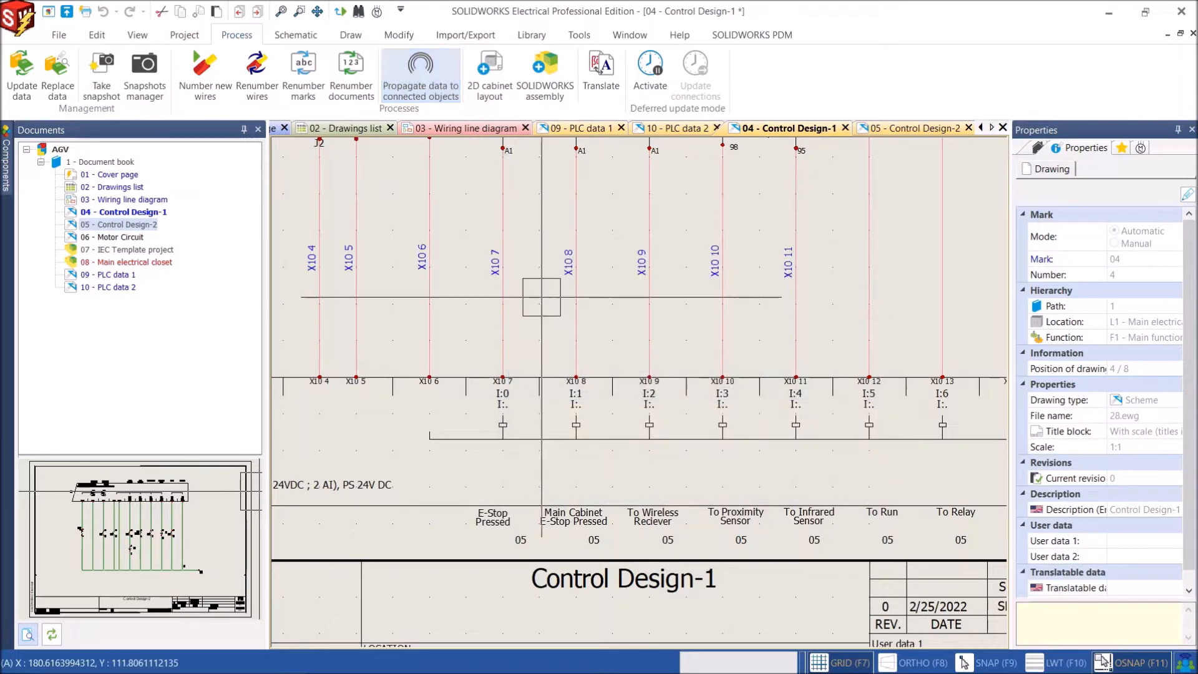
mouse_move(537, 291)
middle_mouse_down()
mouse_move(724, 298)
mouse_move(622, 300)
middle_mouse_up()
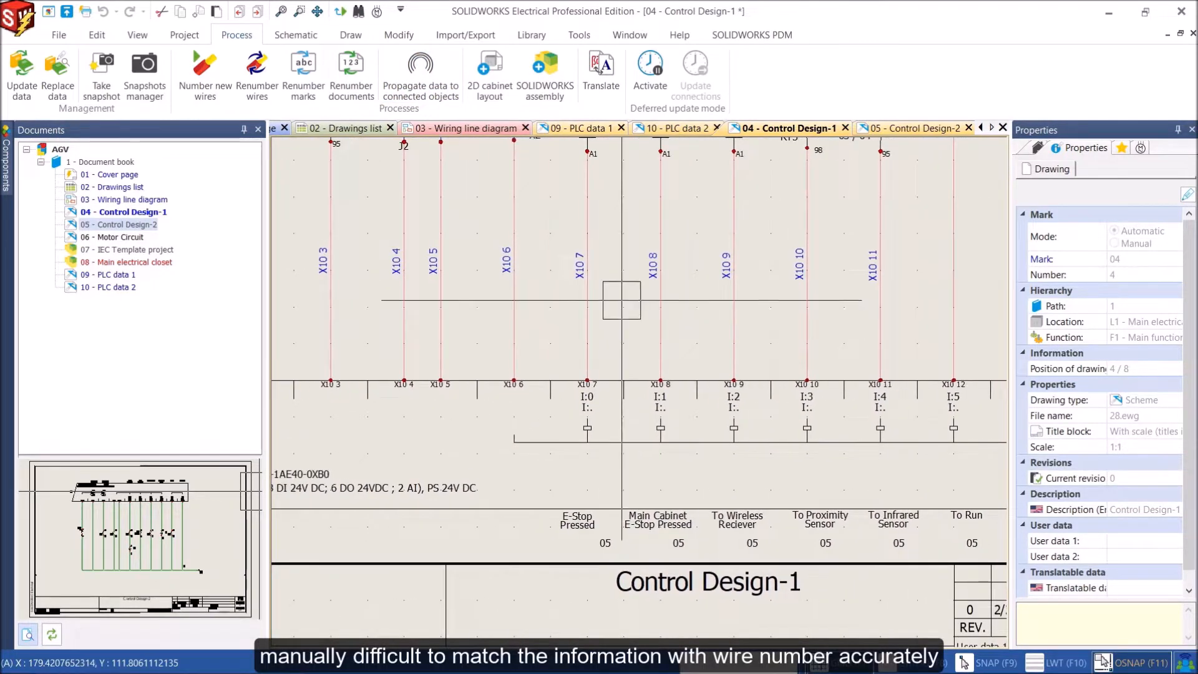
scroll(620, 315, "up", 3)
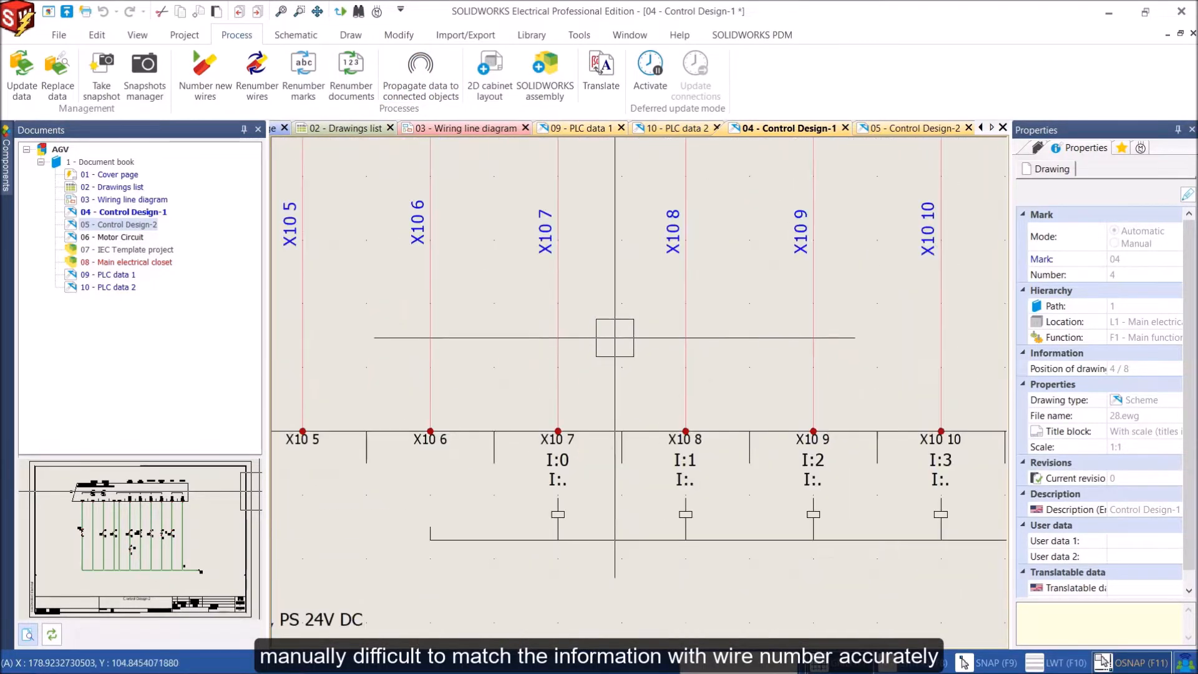
left_click(580, 449)
middle_click_drag(730, 356, 578, 344)
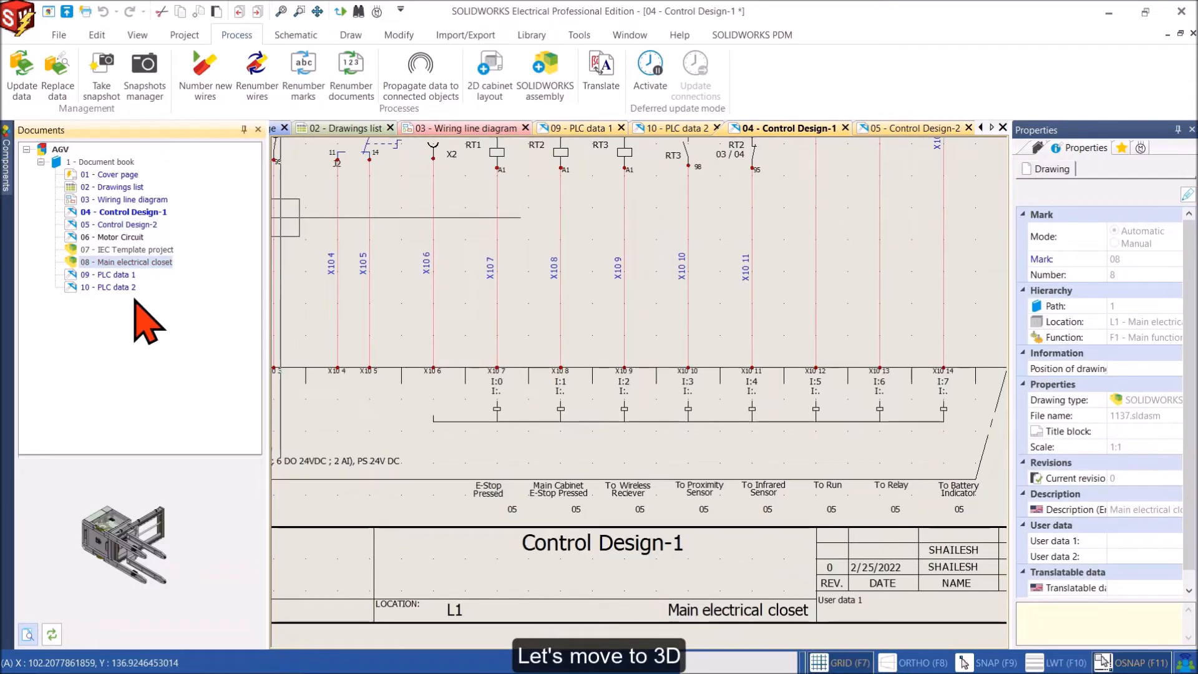
Step: Switch to SOLIDWORKS and bring up the AGV's 3D assembly 1137
key("alt+Tab")
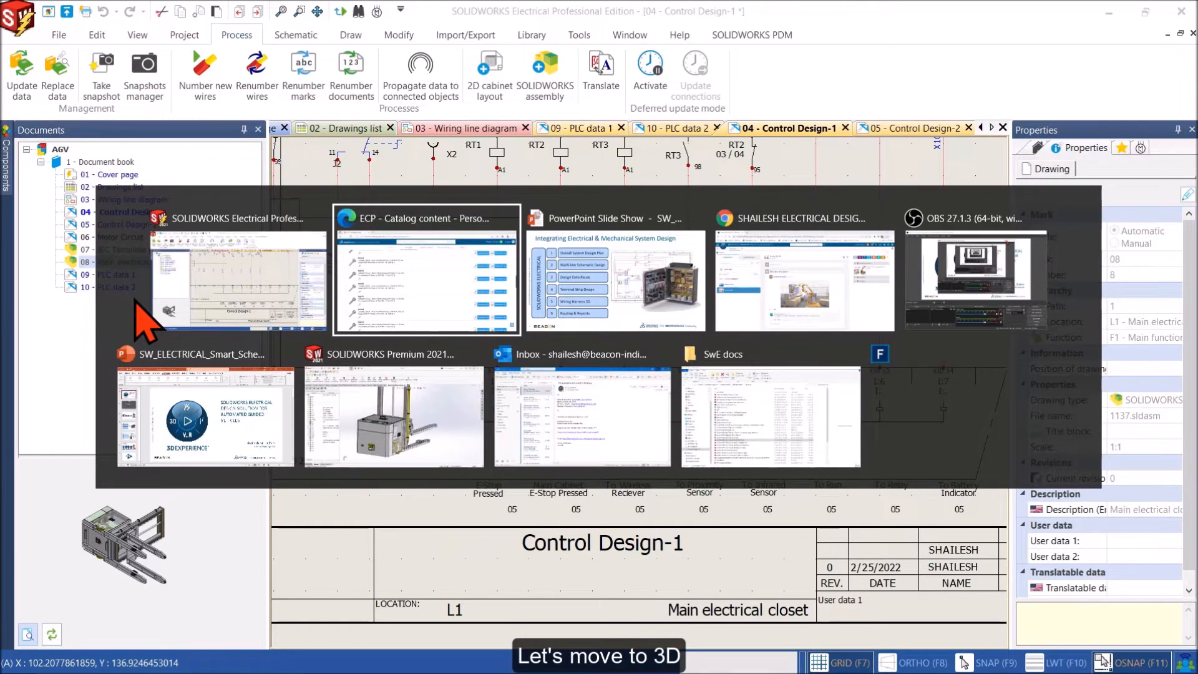
key("alt+Tab")
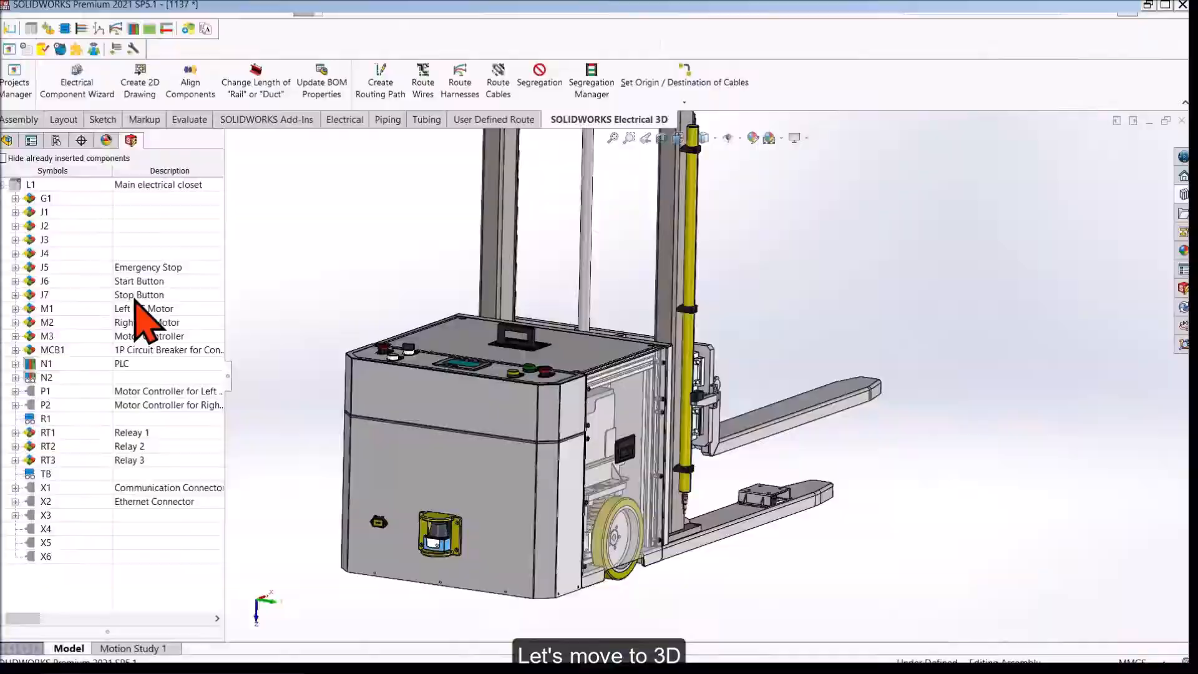
scroll(573, 354, "up", 4)
mouse_move(574, 356)
middle_mouse_down()
mouse_move(499, 275)
mouse_move(565, 387)
mouse_move(626, 353)
mouse_move(576, 376)
middle_mouse_up()
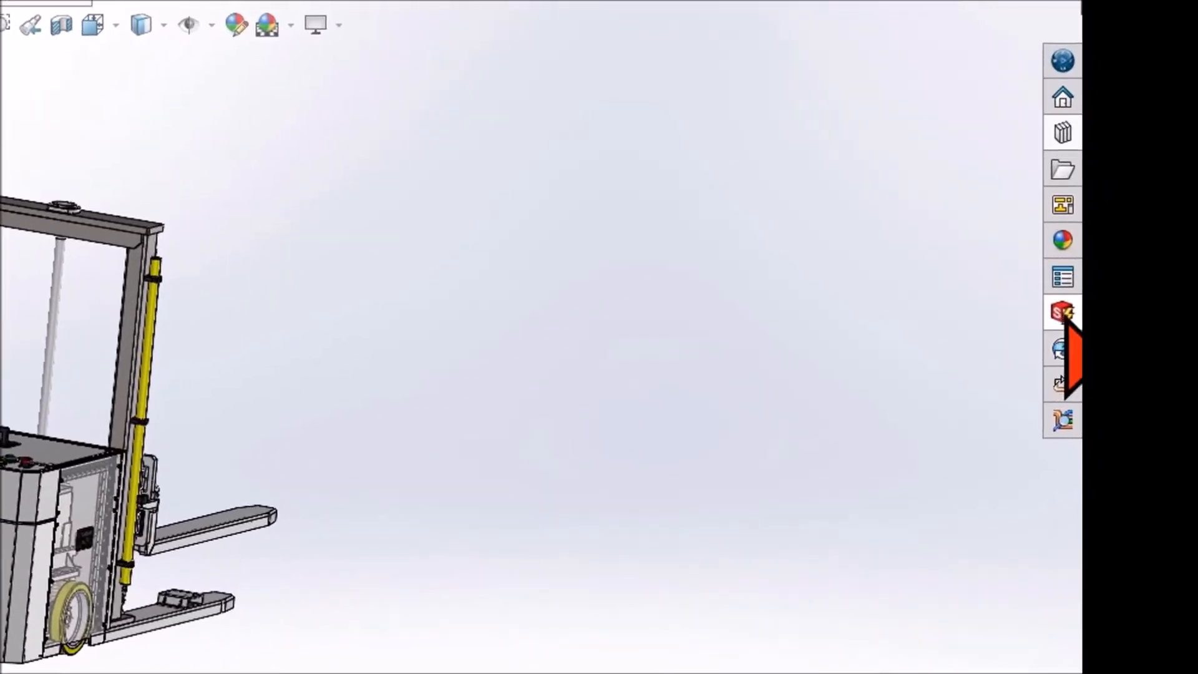
Step: Expand the AGV document book and the entries of motors M1 and M2 to examine the project's pages and 3D parts
left_click(1064, 314)
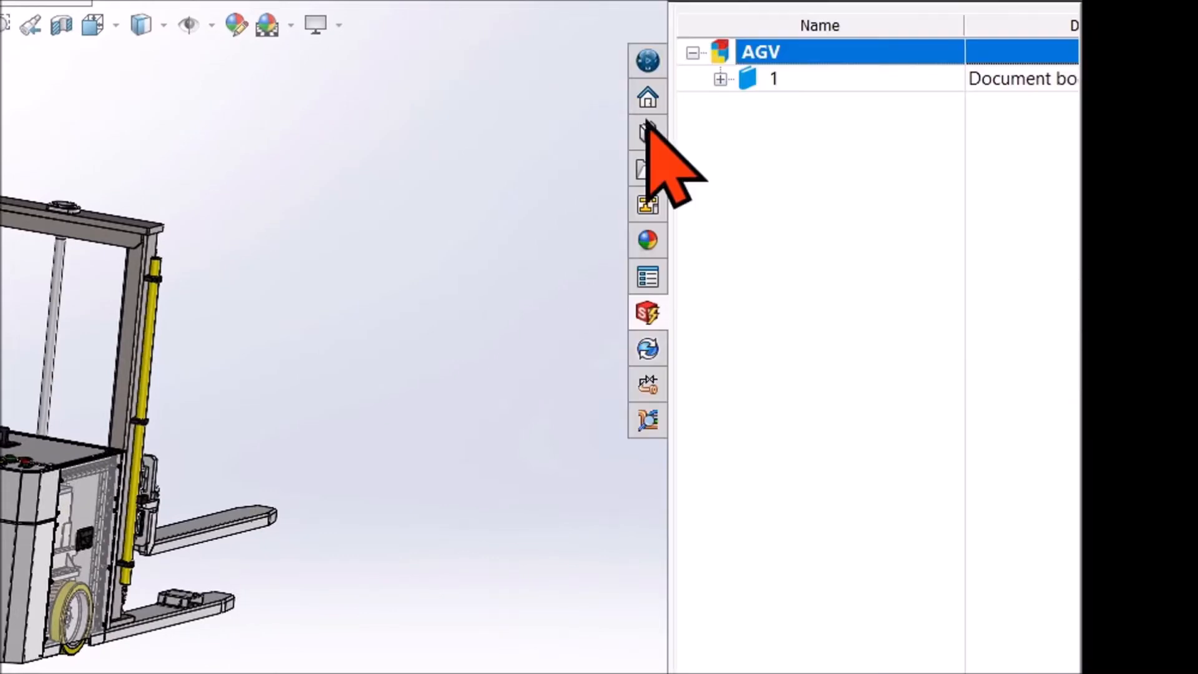
left_click(726, 81)
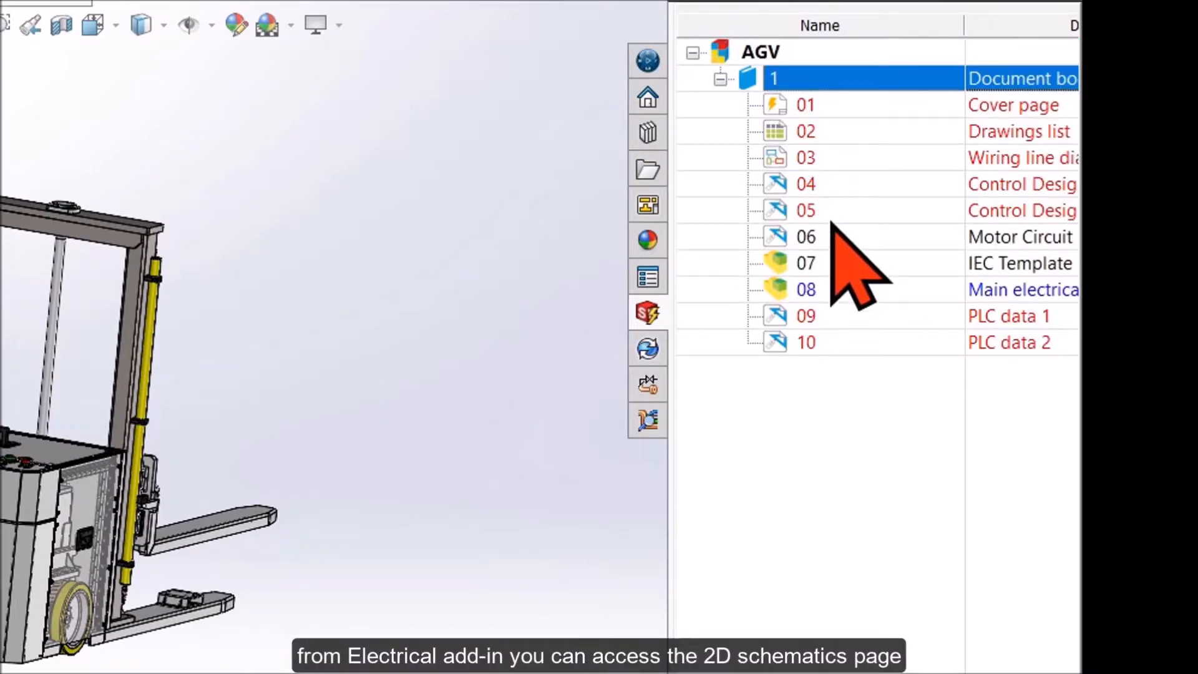
double_click(843, 159)
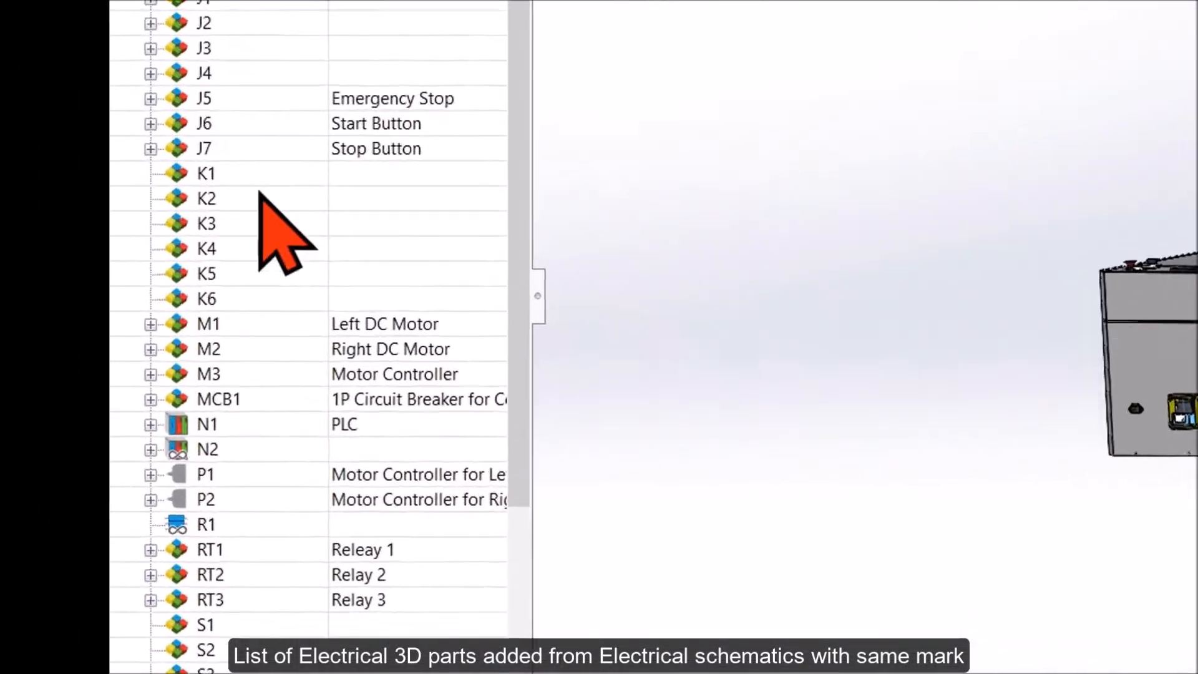
left_click(179, 308)
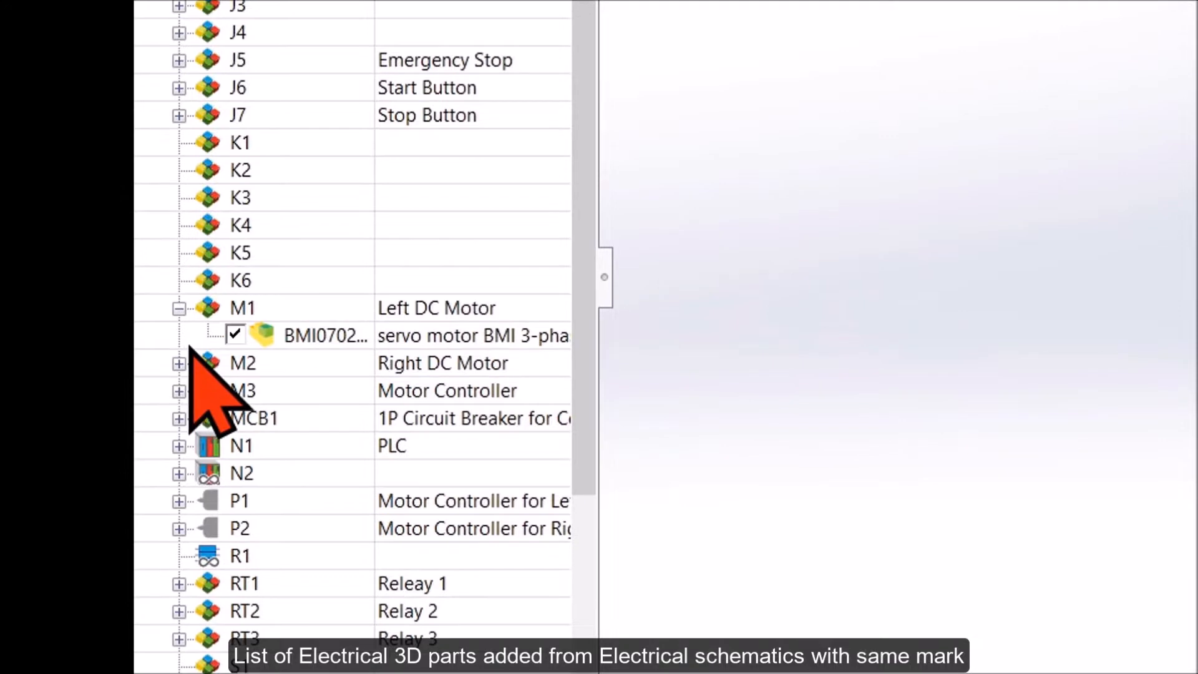
left_click(179, 363)
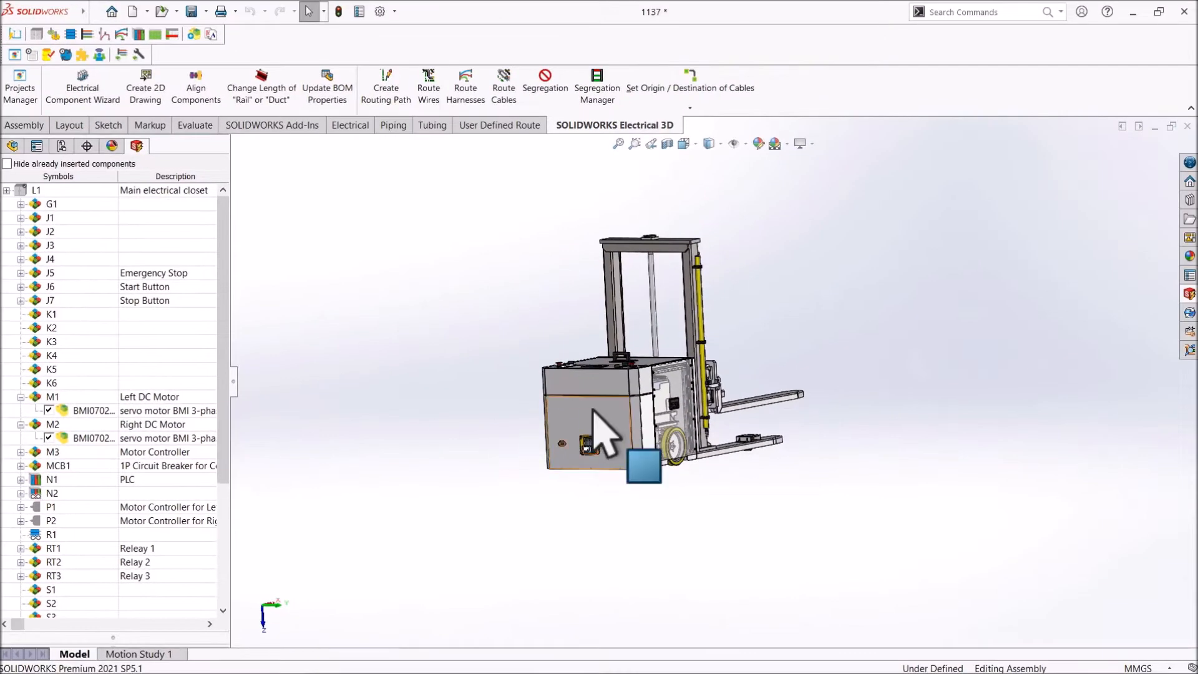
Step: Hide the large lower front panel of the AGV housing, around the scanner, to expose the internal components
scroll(590, 411, "down", 3)
left_click_drag(590, 410, 624, 403)
scroll(626, 463, "down", 5)
mouse_move(626, 463)
left_mouse_down()
mouse_move(634, 476)
mouse_move(638, 458)
left_mouse_up()
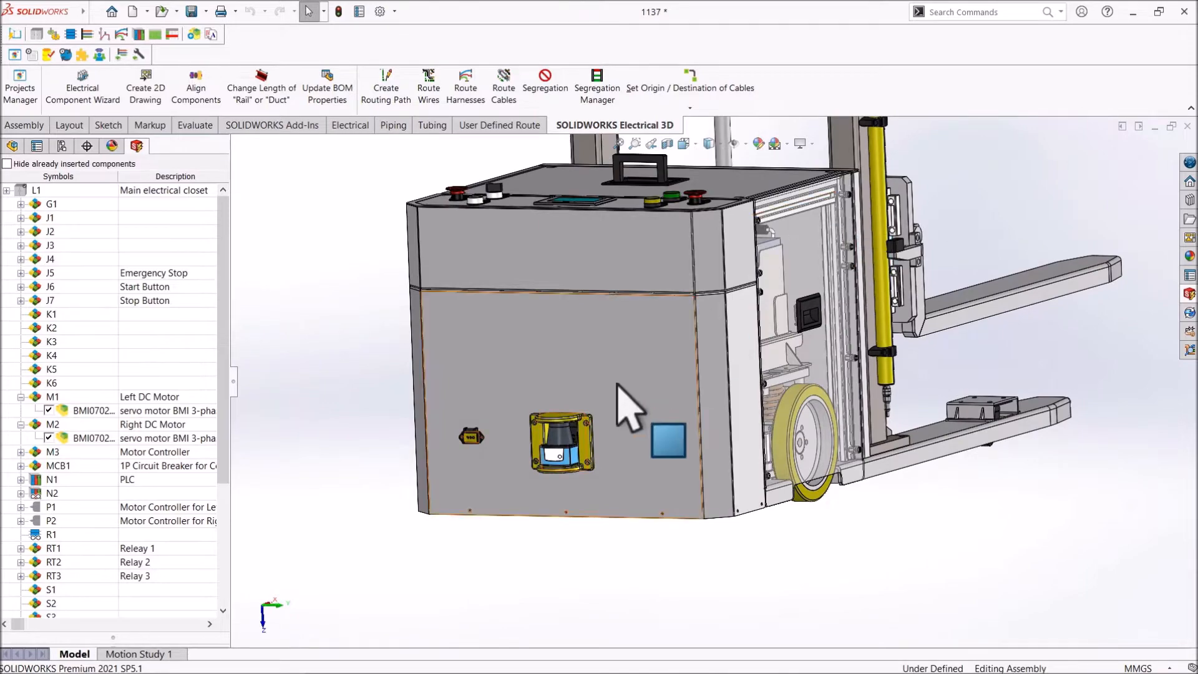
right_click(617, 301)
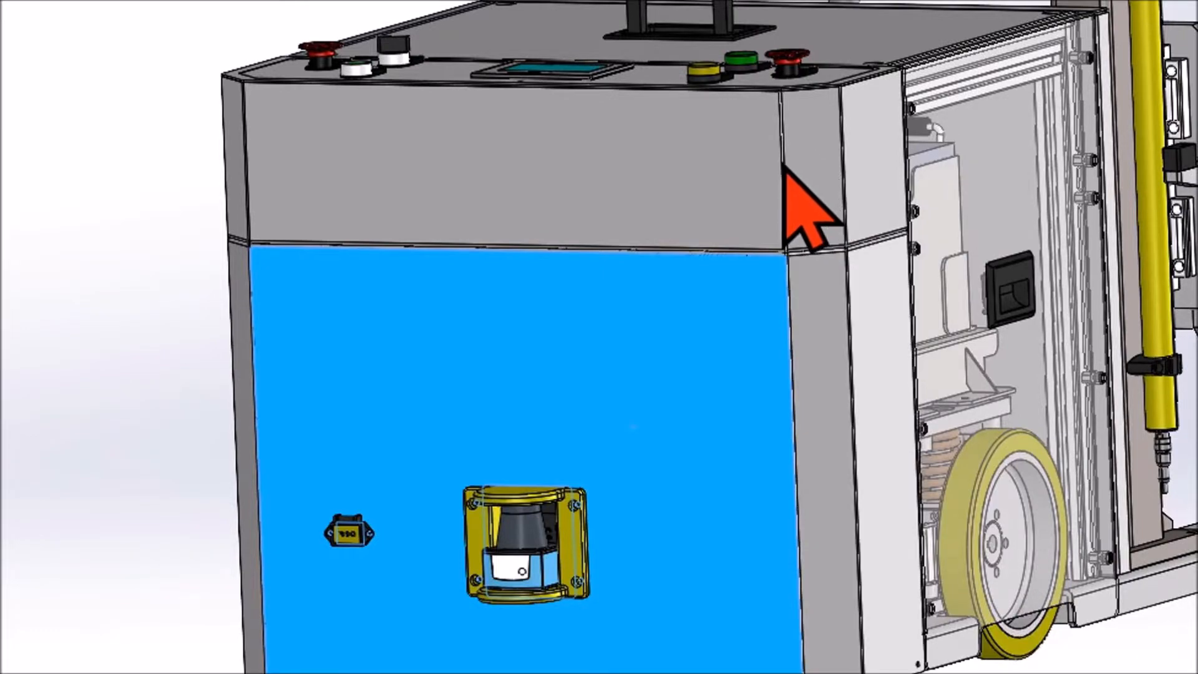
left_click(784, 165)
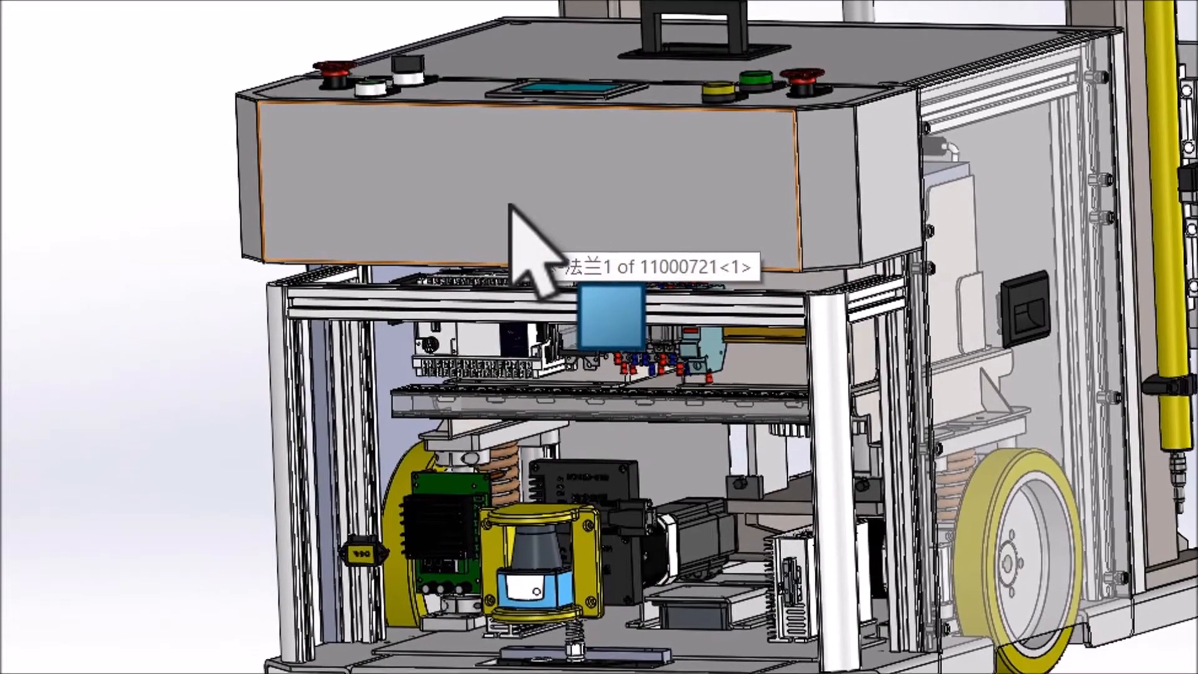
Step: Hide the upper front cover 11000721 of the AGV housing, just below the push-button plate
left_click(502, 215)
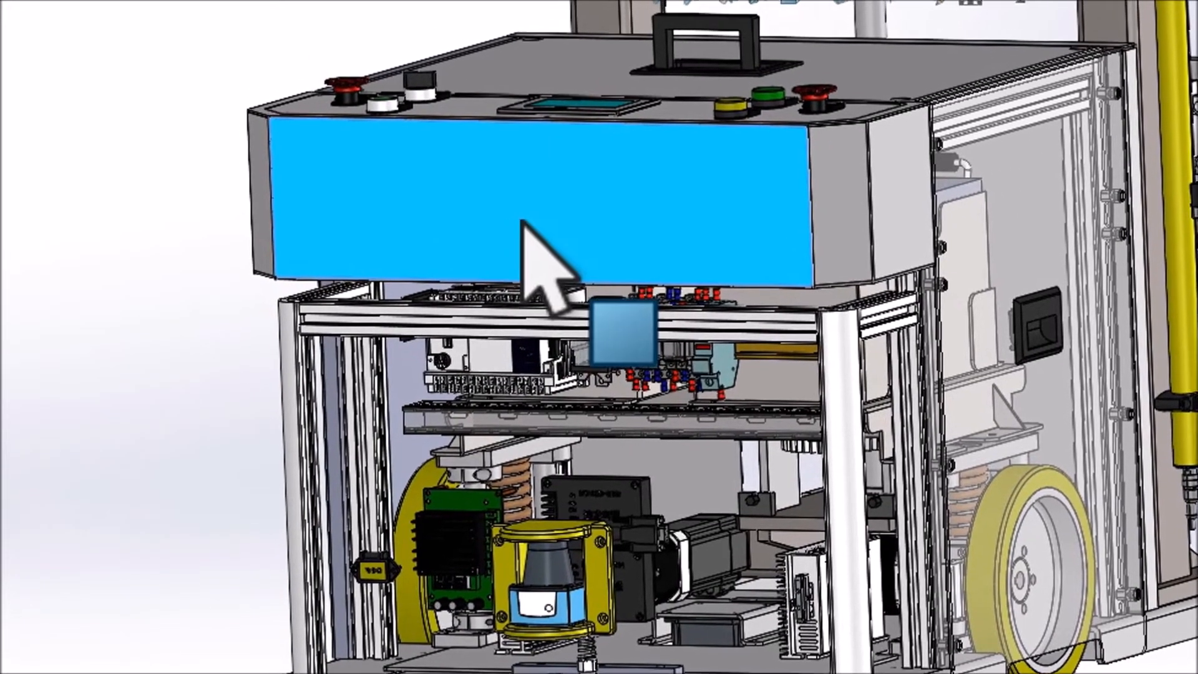
right_click(522, 220)
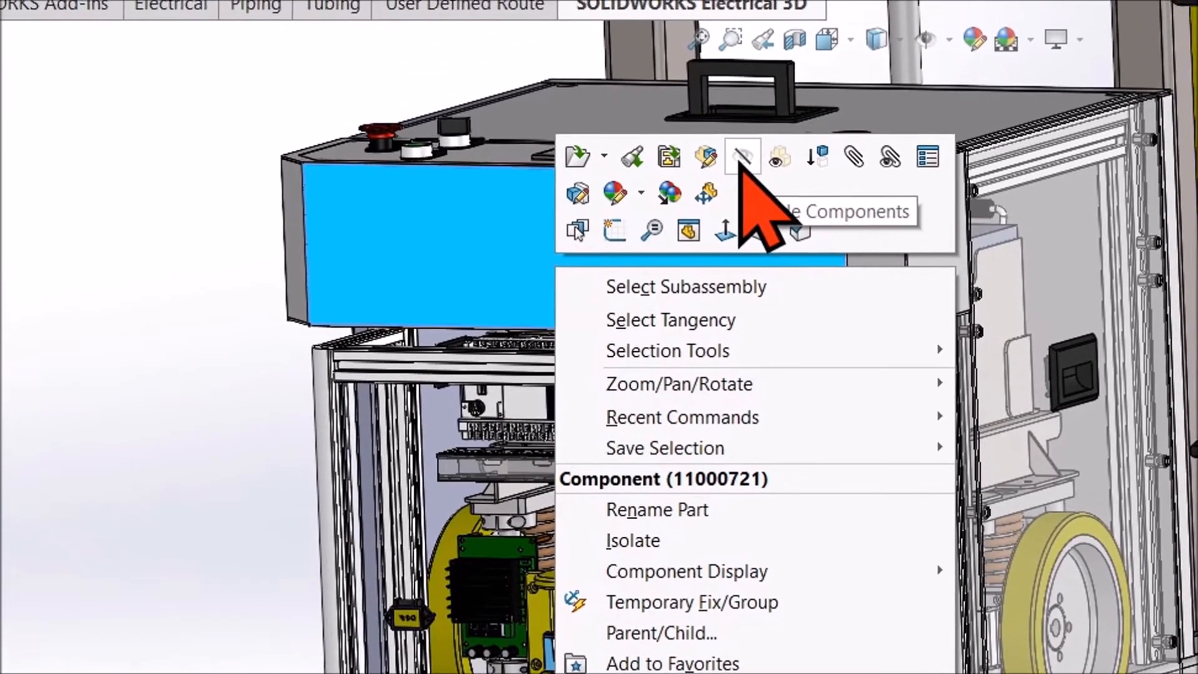
left_click(742, 157)
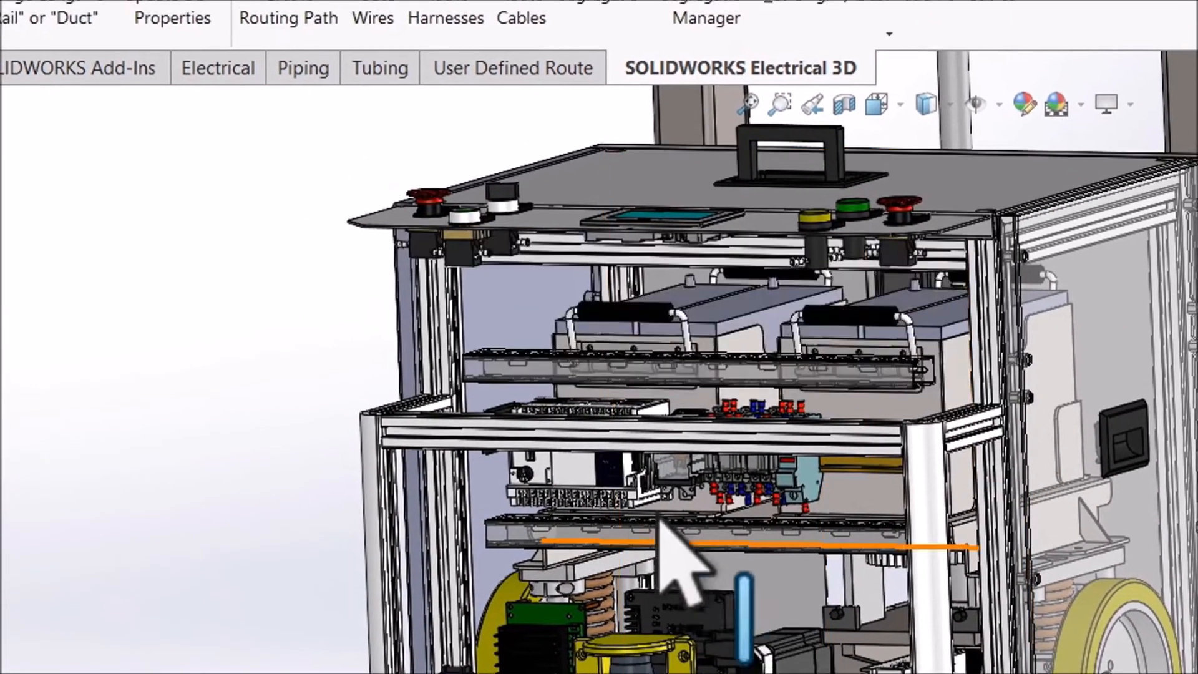
Step: Hide the front frame 11000684, whose horizontal profile crosses in front of the PLC and the terminals
scroll(574, 455, "down", 4)
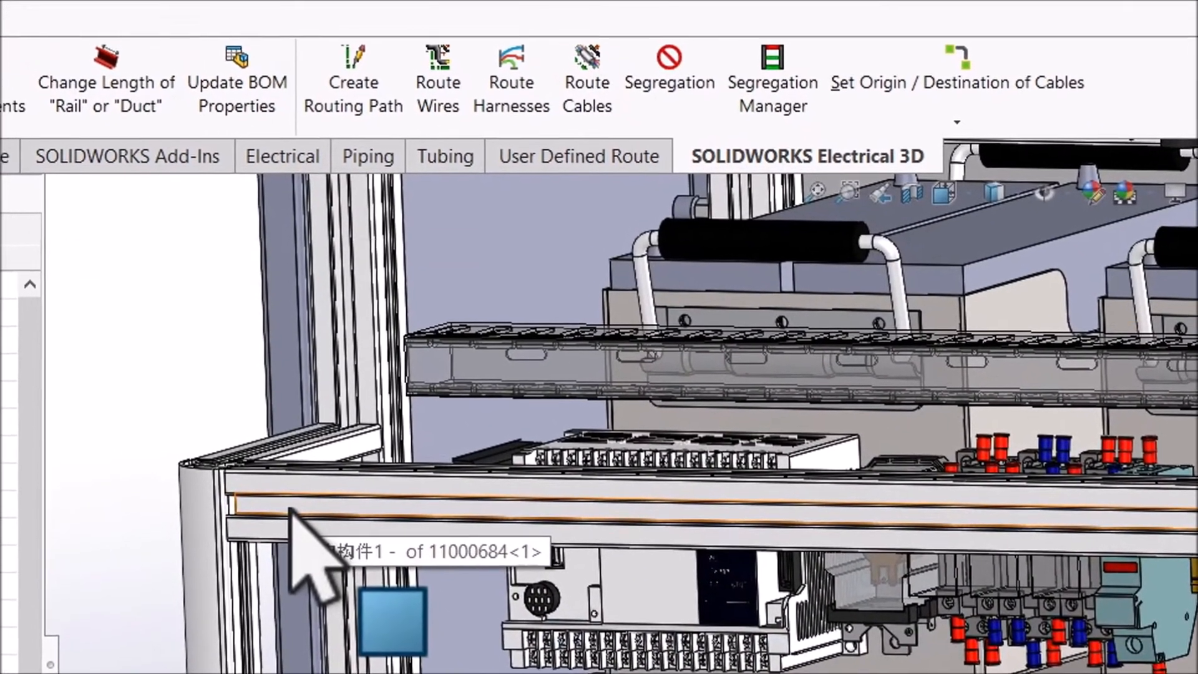
left_click(279, 493)
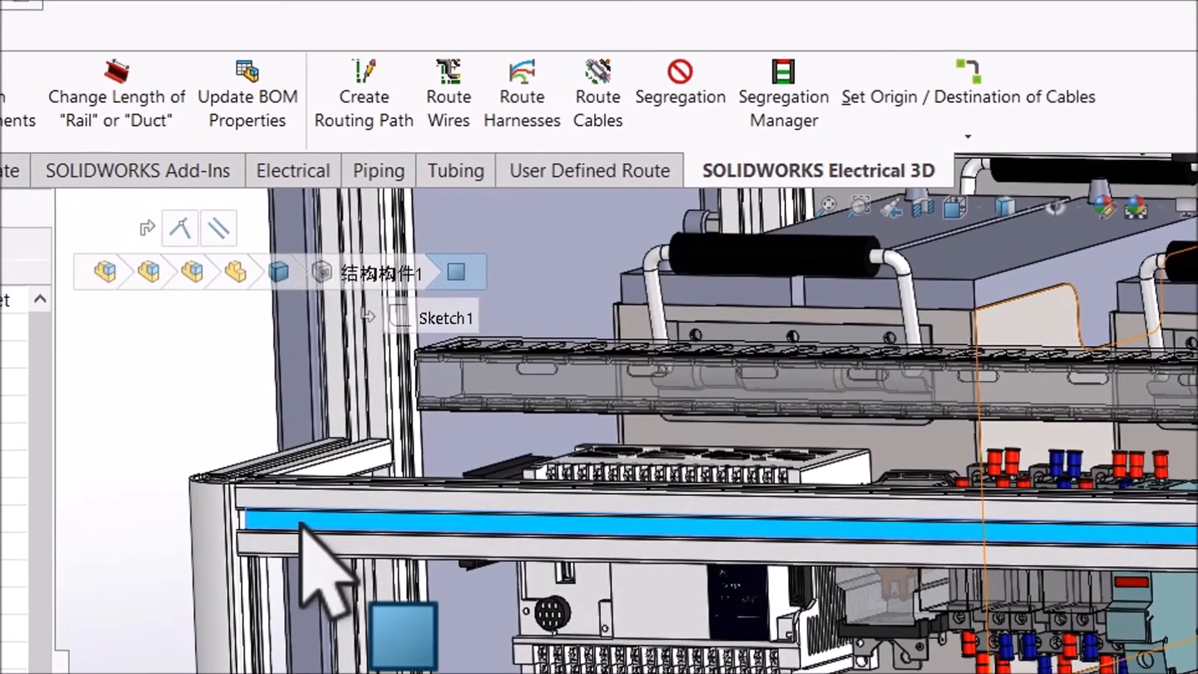
right_click(279, 494)
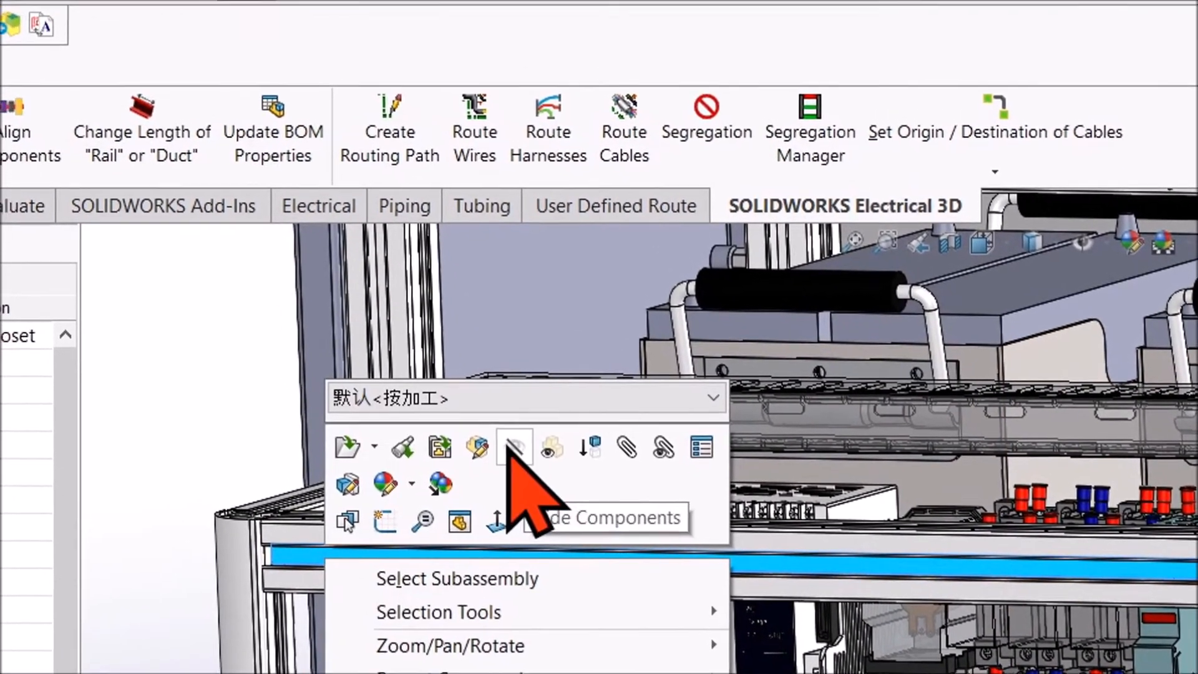
left_click(506, 439)
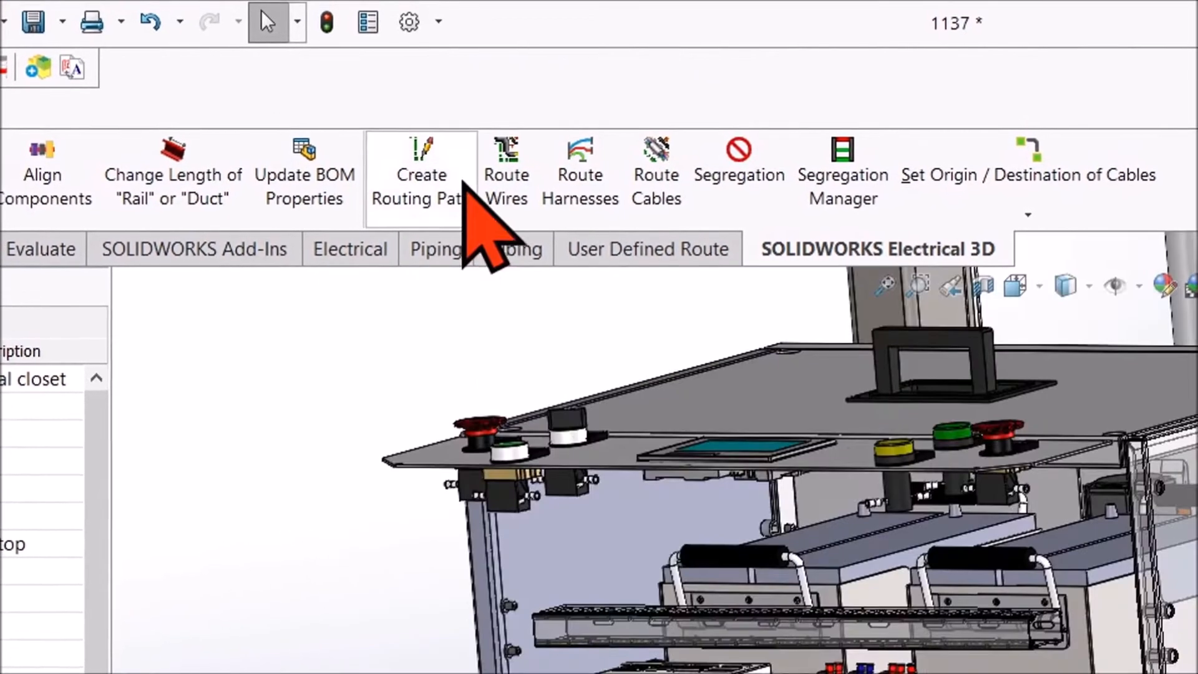
Step: Route the wires of all components as a SOLIDWORKS Route with splines and tangency
left_click(507, 187)
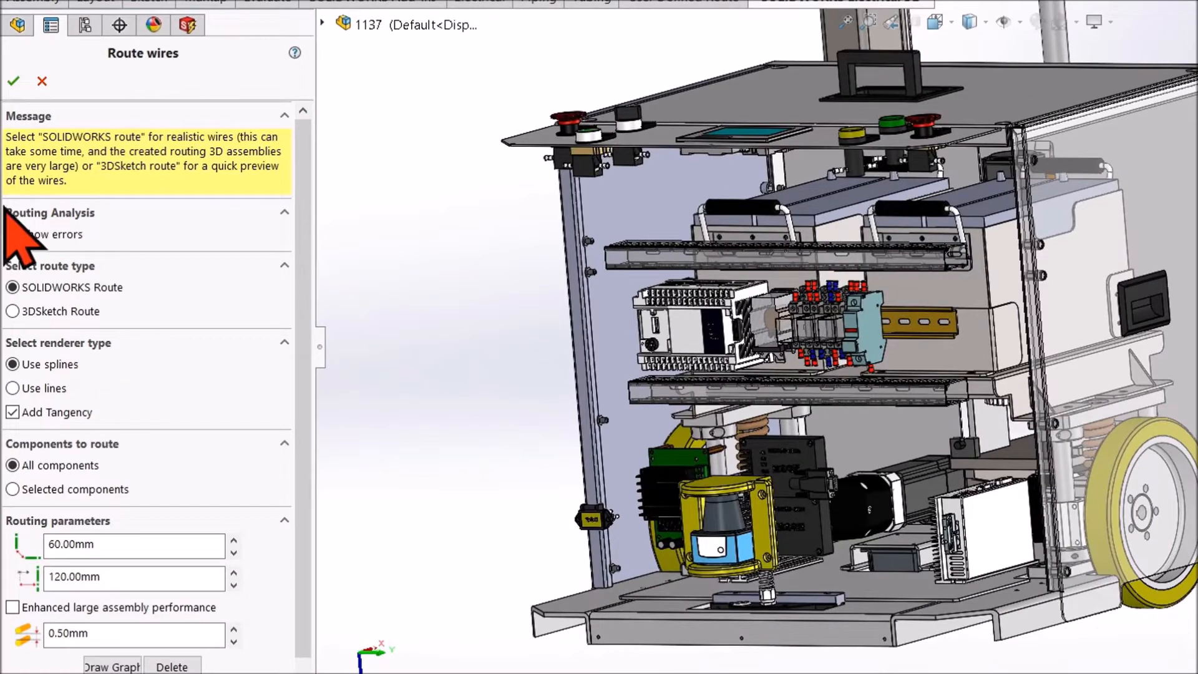
scroll(74, 493, "down", 1)
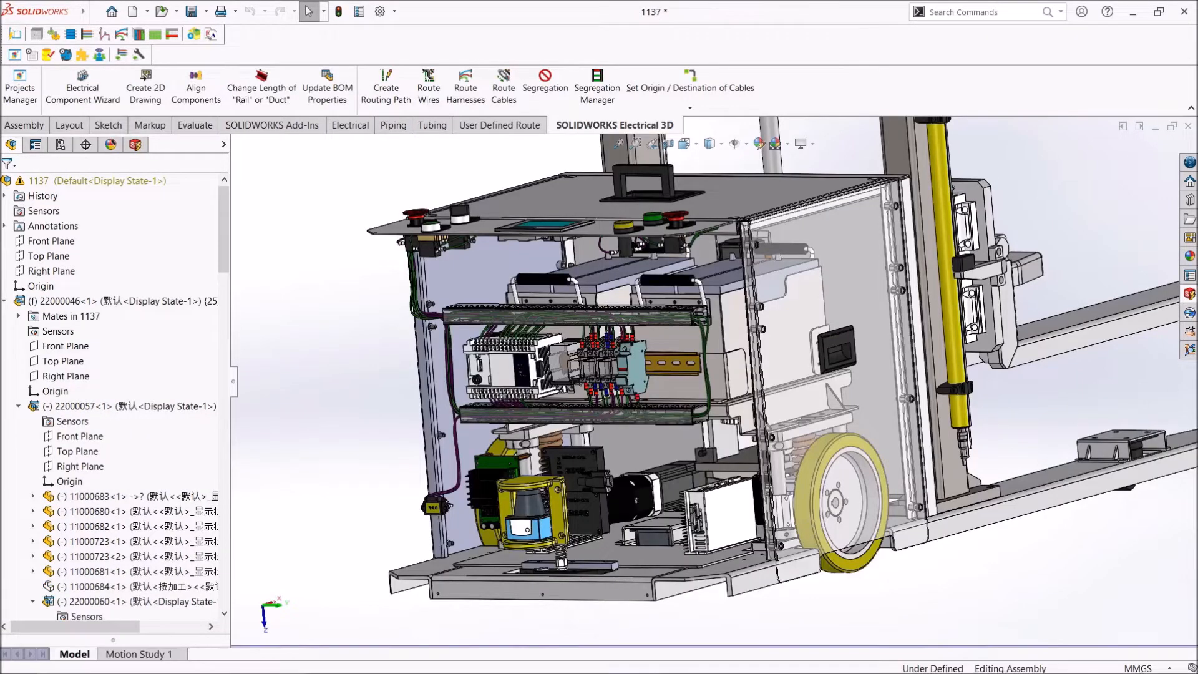
Step: Examine the routed wires at the PLC, the relays and circuit breaker on the rail, and inside the wire ducts
scroll(612, 461, "down", 3)
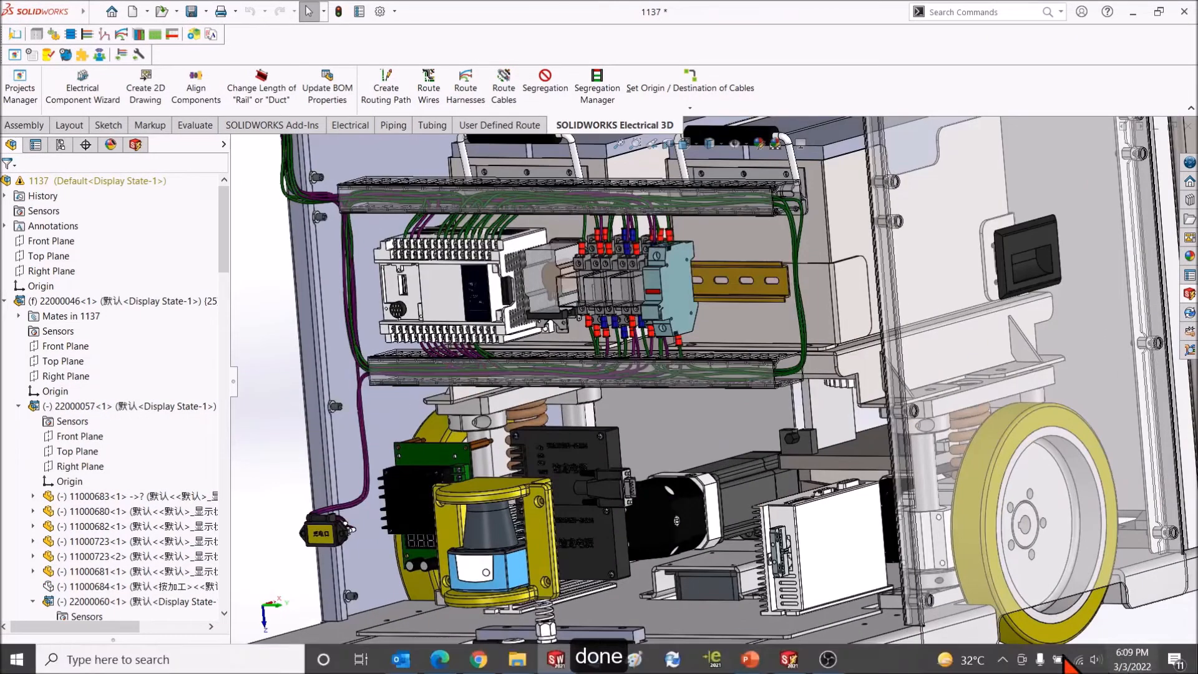
left_click(1003, 660)
left_click(1002, 660)
scroll(815, 461, "up", 4)
scroll(702, 300, "down", 4)
mouse_move(694, 282)
middle_mouse_down()
mouse_move(706, 226)
mouse_move(680, 275)
middle_mouse_up()
scroll(656, 292, "down", 7)
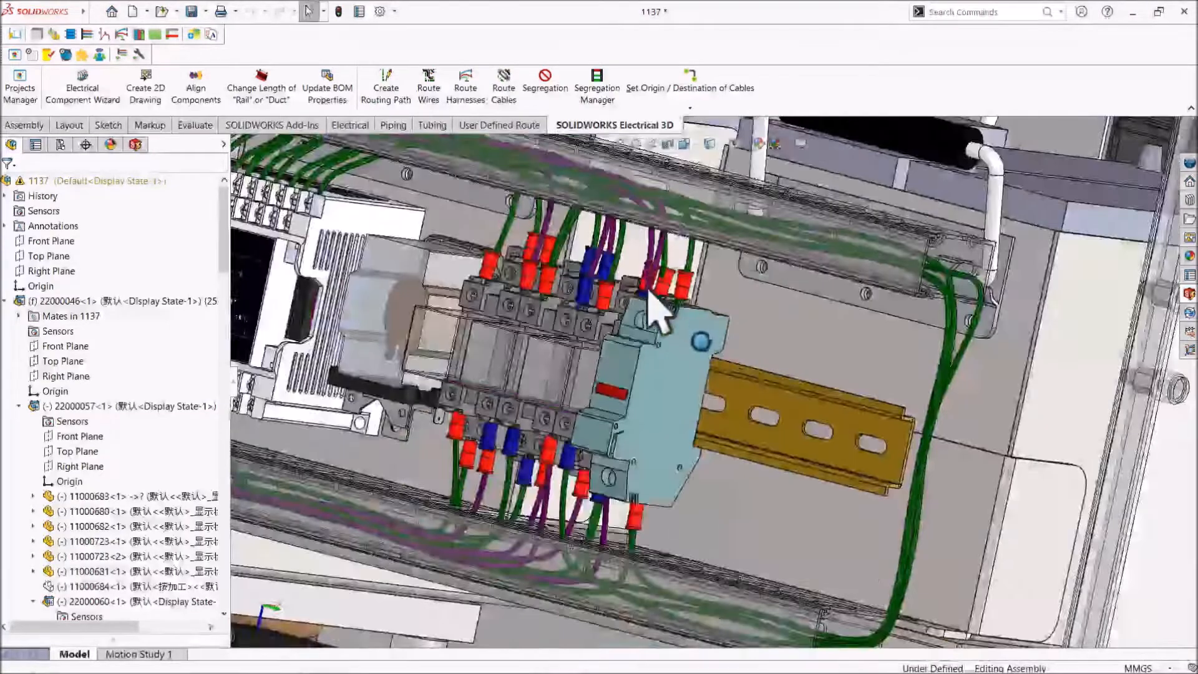
scroll(637, 293, "up", 5)
scroll(649, 462, "down", 5)
scroll(662, 483, "up", 8)
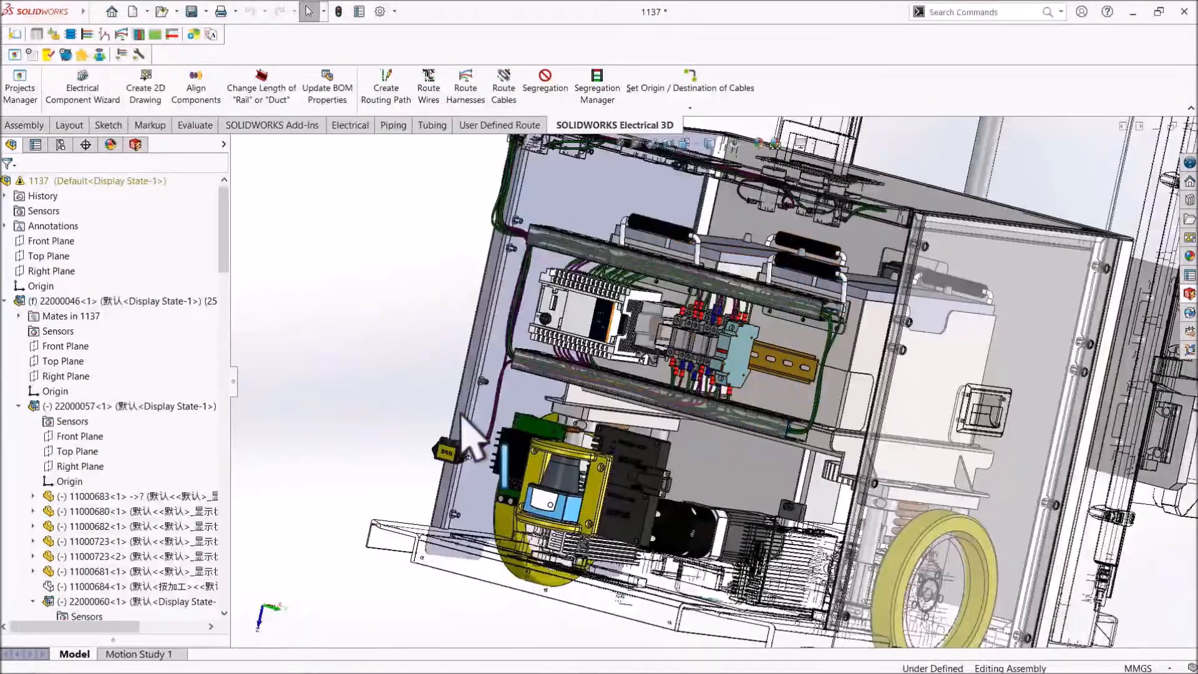
Step: Examine the wires running to the connector beside the green circuit board and the motor controllers from several directions
scroll(474, 430, "down", 3)
middle_click_drag(543, 451, 481, 490)
scroll(426, 504, "down", 2)
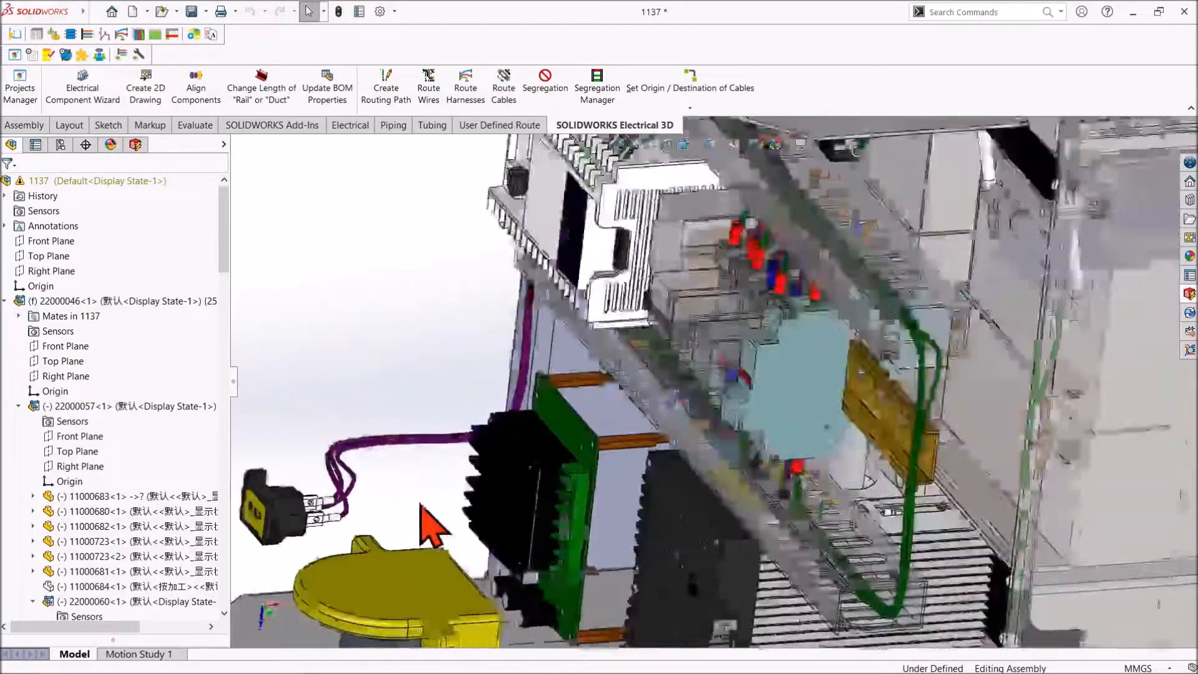
scroll(343, 516, "down", 4)
scroll(427, 520, "up", 6)
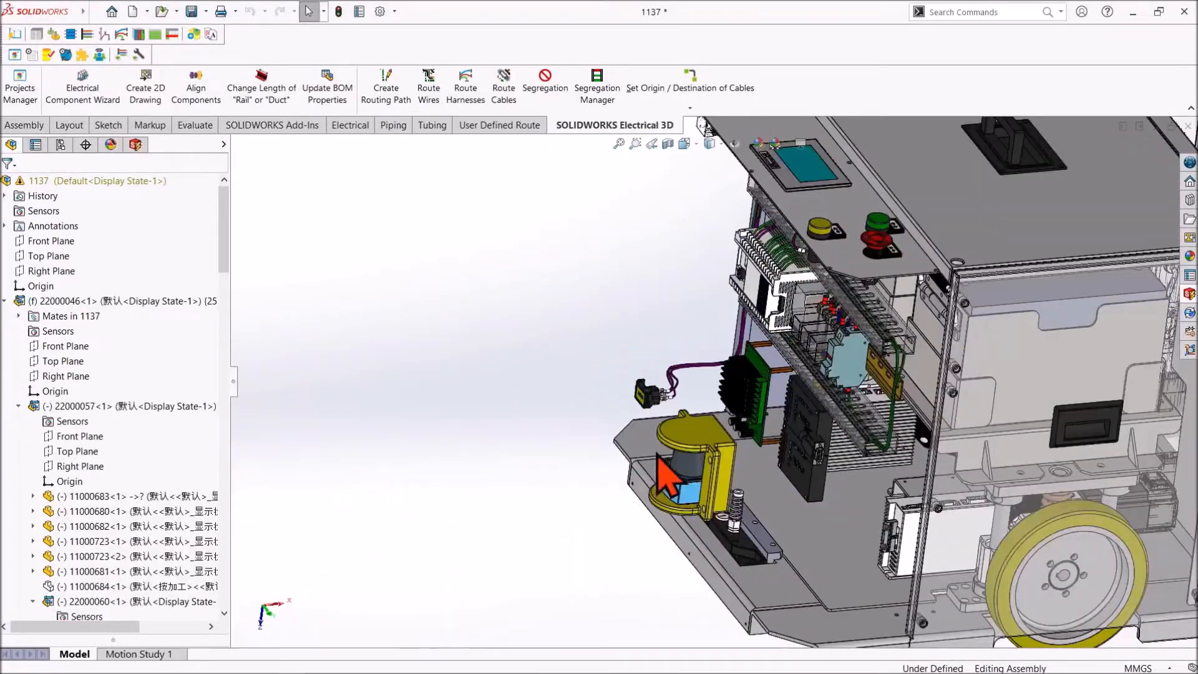
middle_click_drag(658, 459, 743, 505)
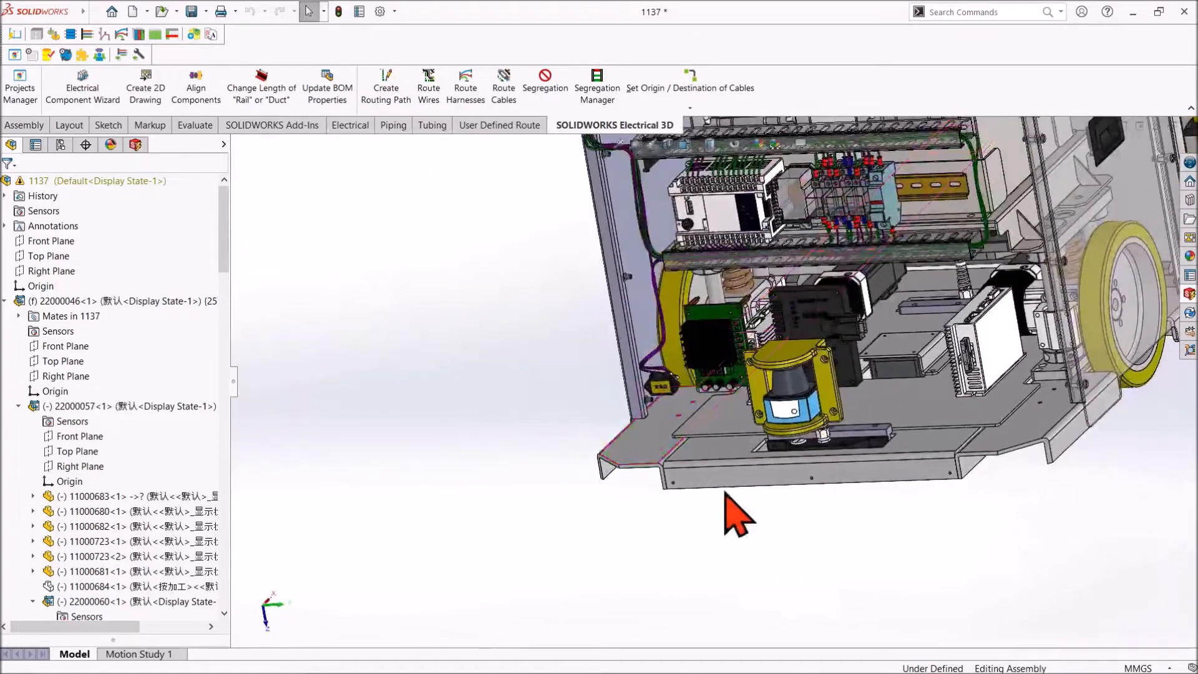
scroll(811, 344, "down", 8)
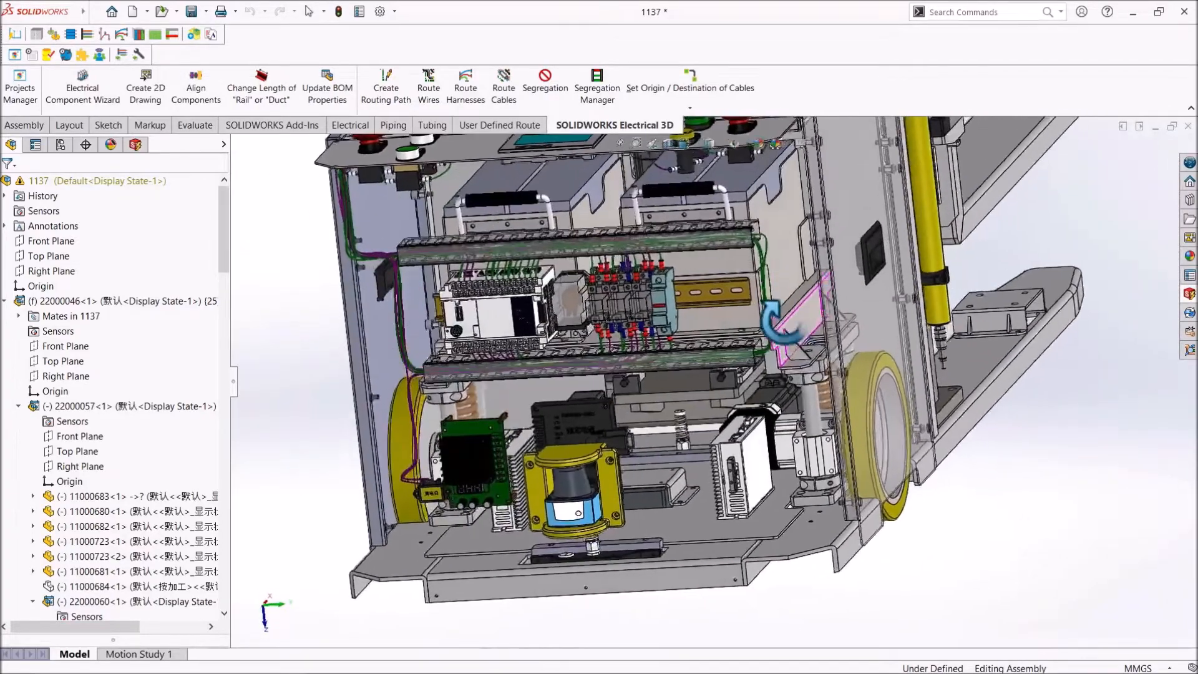
middle_click_drag(763, 434, 805, 437)
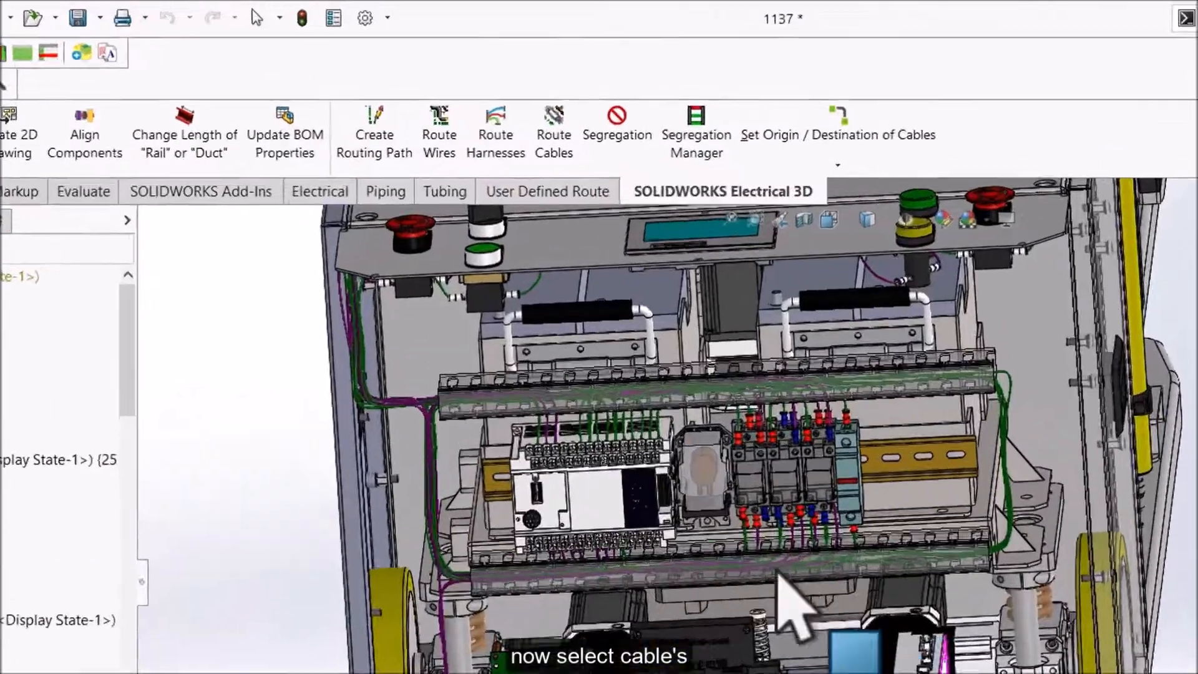
Step: Route the selected cables W1 and W2 as a SOLIDWORKS Route with splines and tangency, updating origin and destination
left_click(503, 95)
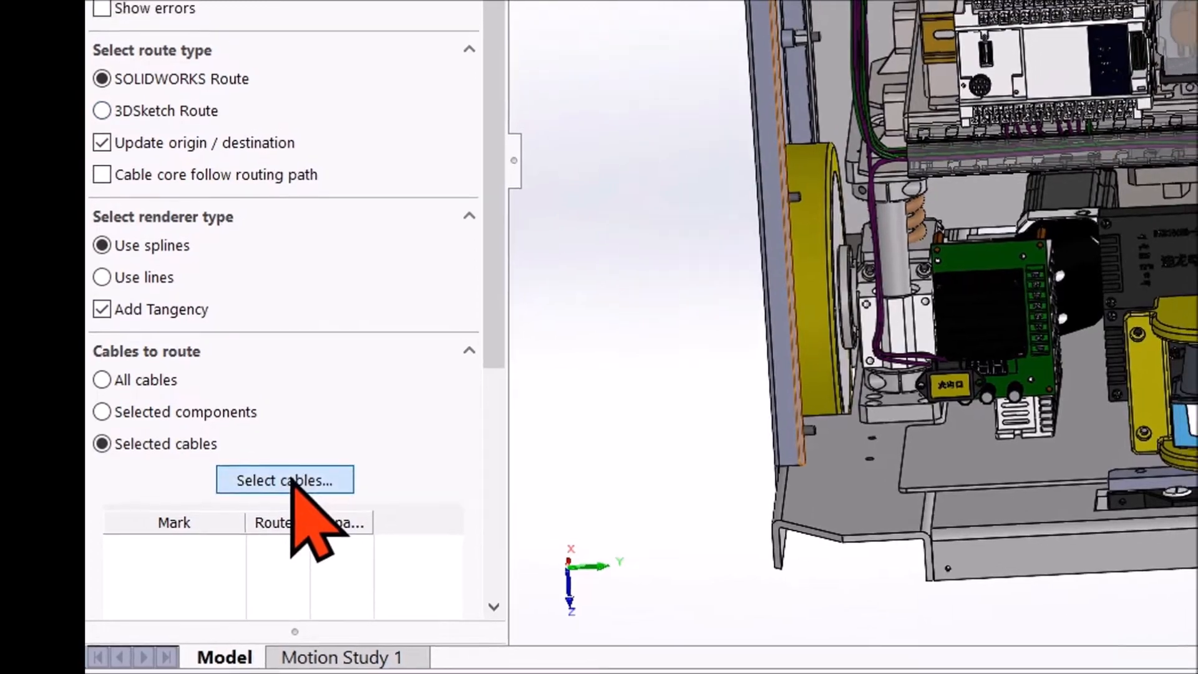
left_click(292, 472)
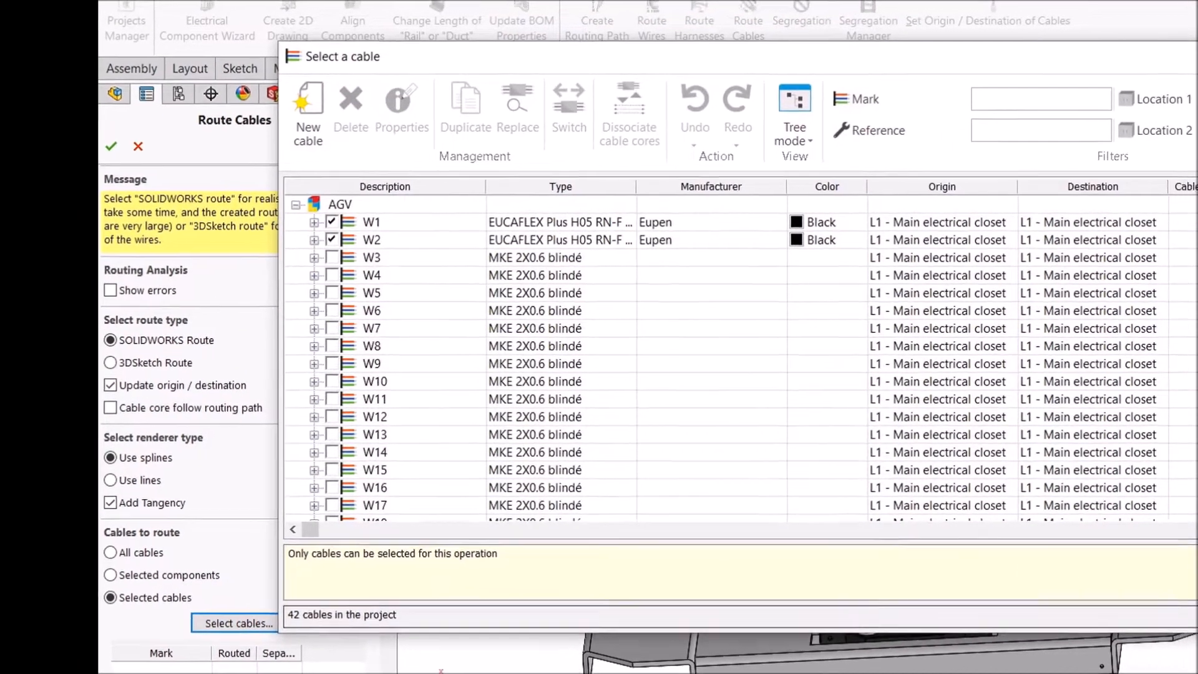
left_click(1004, 563)
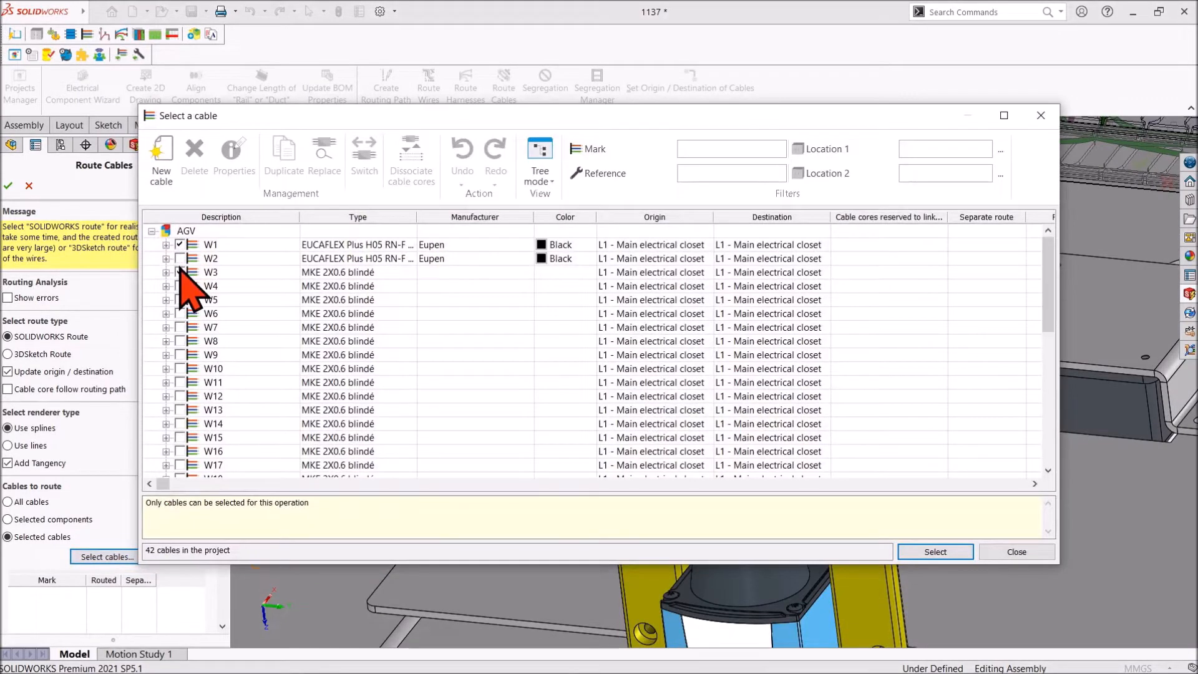
left_click(953, 552)
left_click(8, 187)
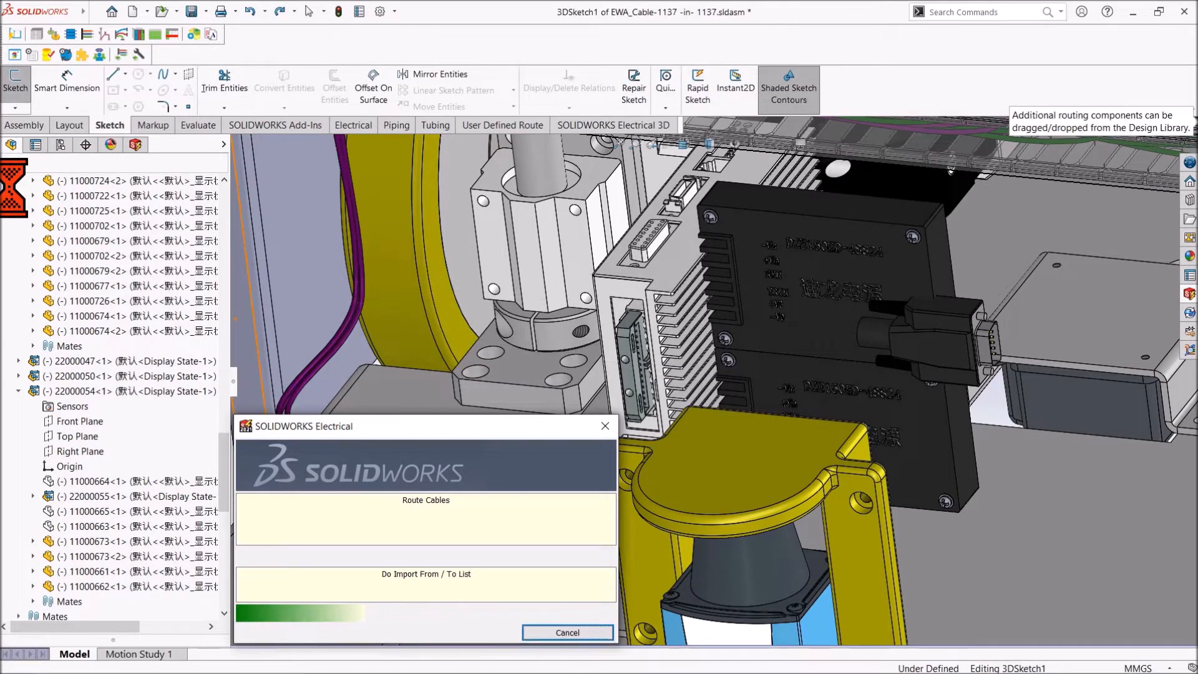
Step: Switch to SOLIDWORKS Electrical and open the report manager of the AGV project
key("alt+Tab")
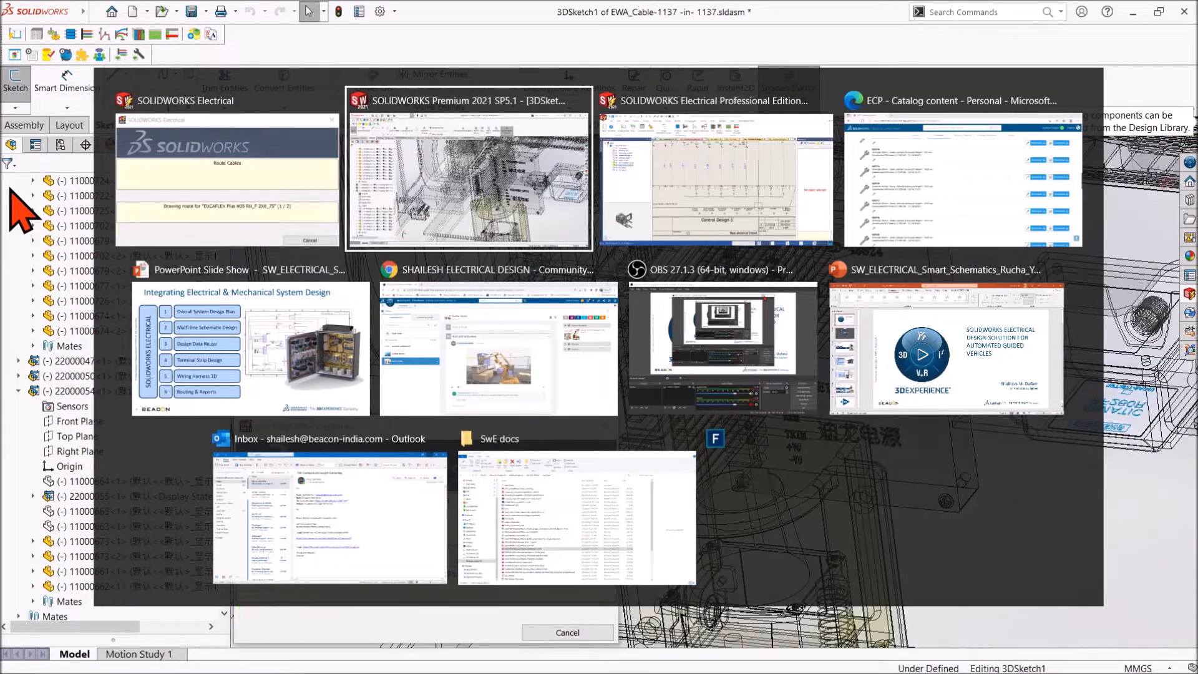
key("alt+Tab")
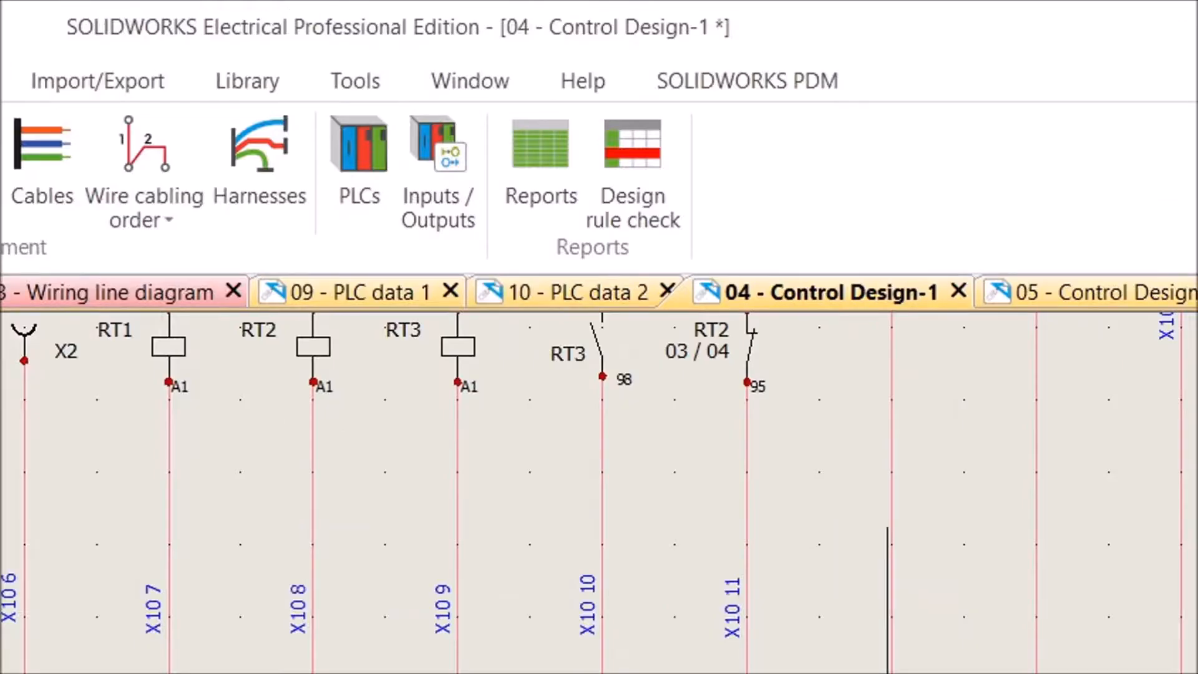
left_click(661, 80)
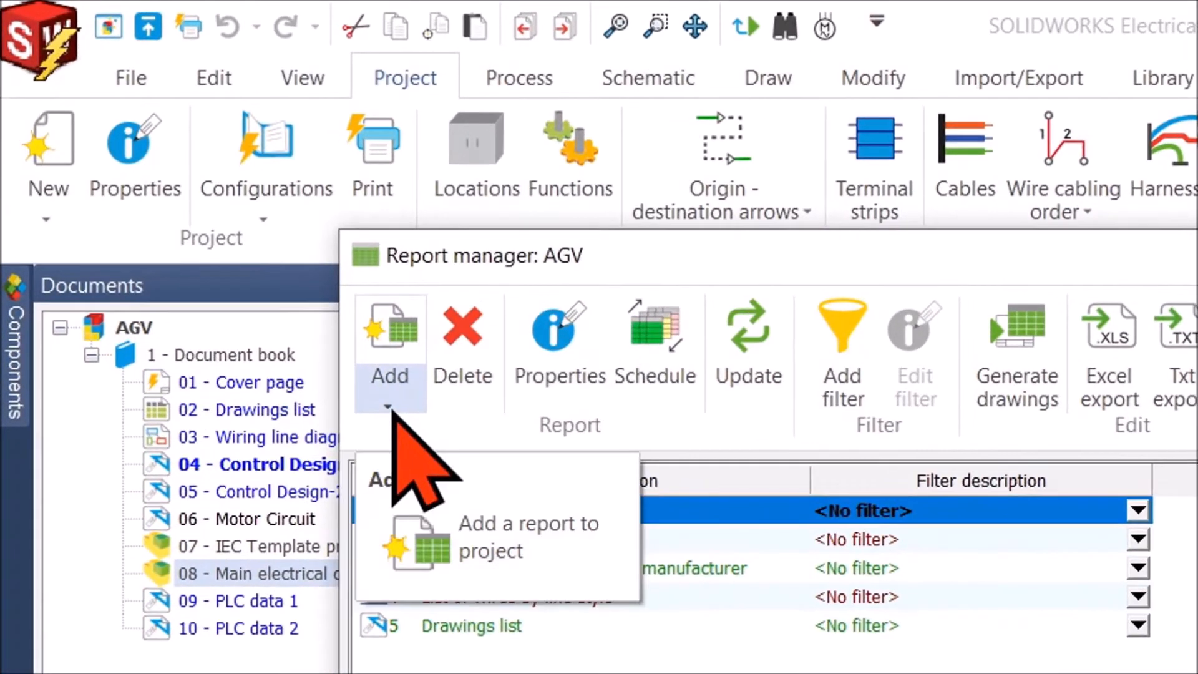
Step: Open the selection of reports to add to the project and look through the available report types
left_click(177, 186)
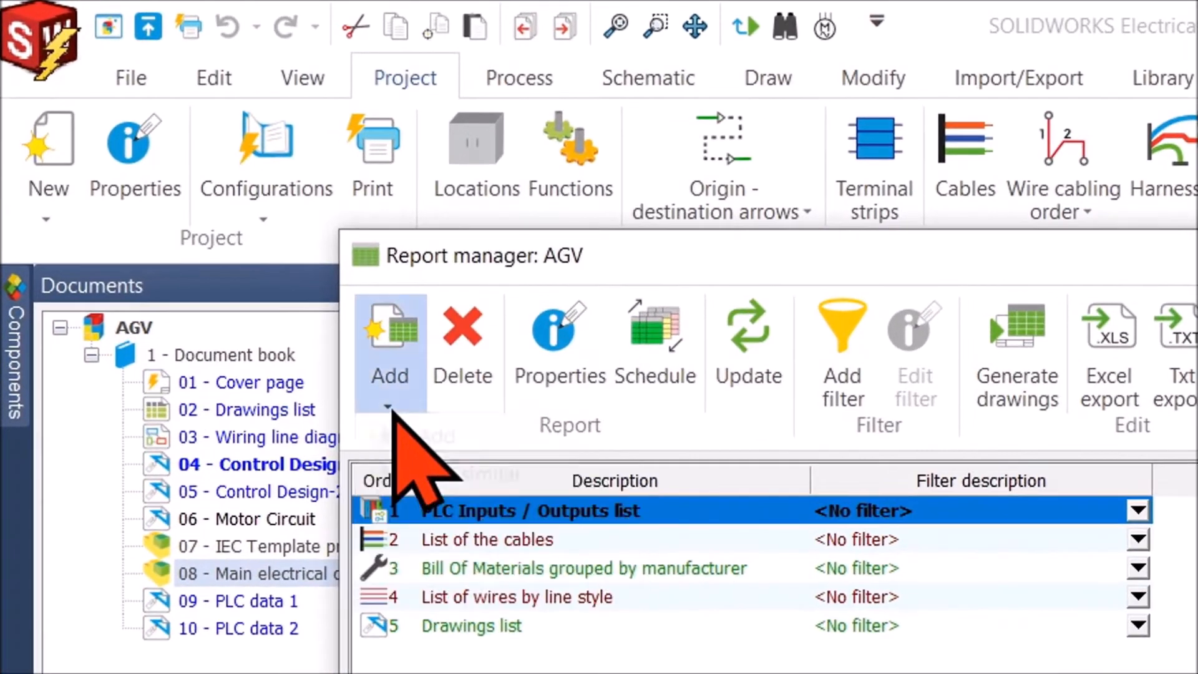
left_click(406, 435)
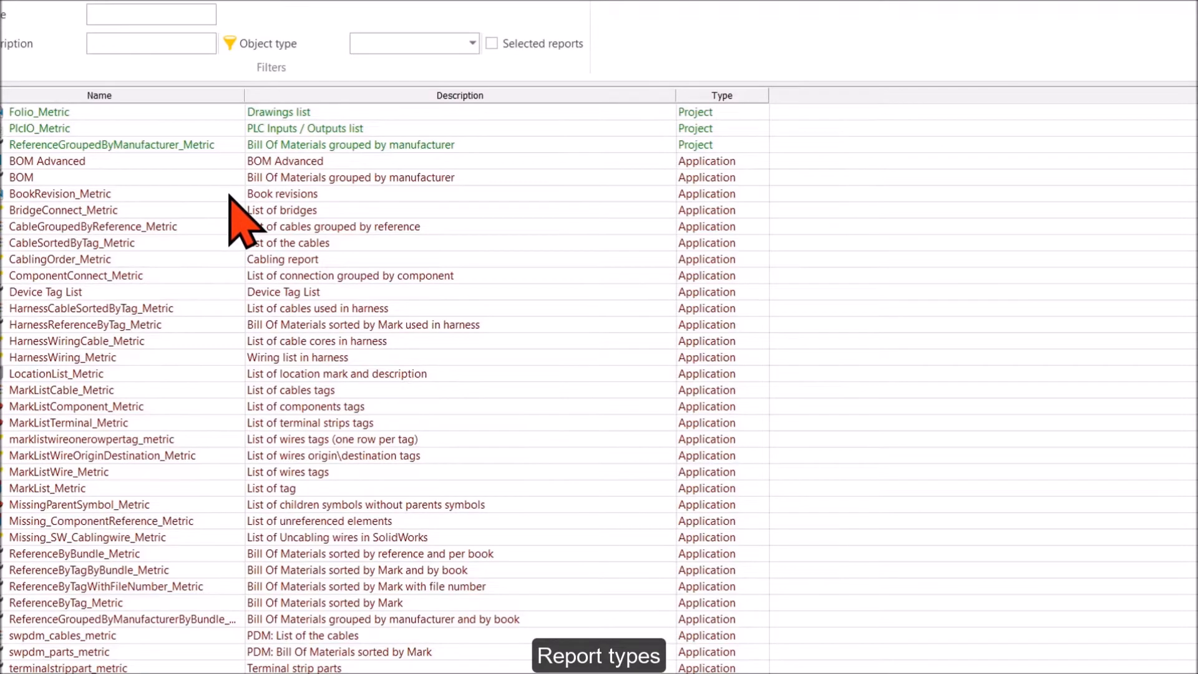
scroll(230, 196, "down", 1)
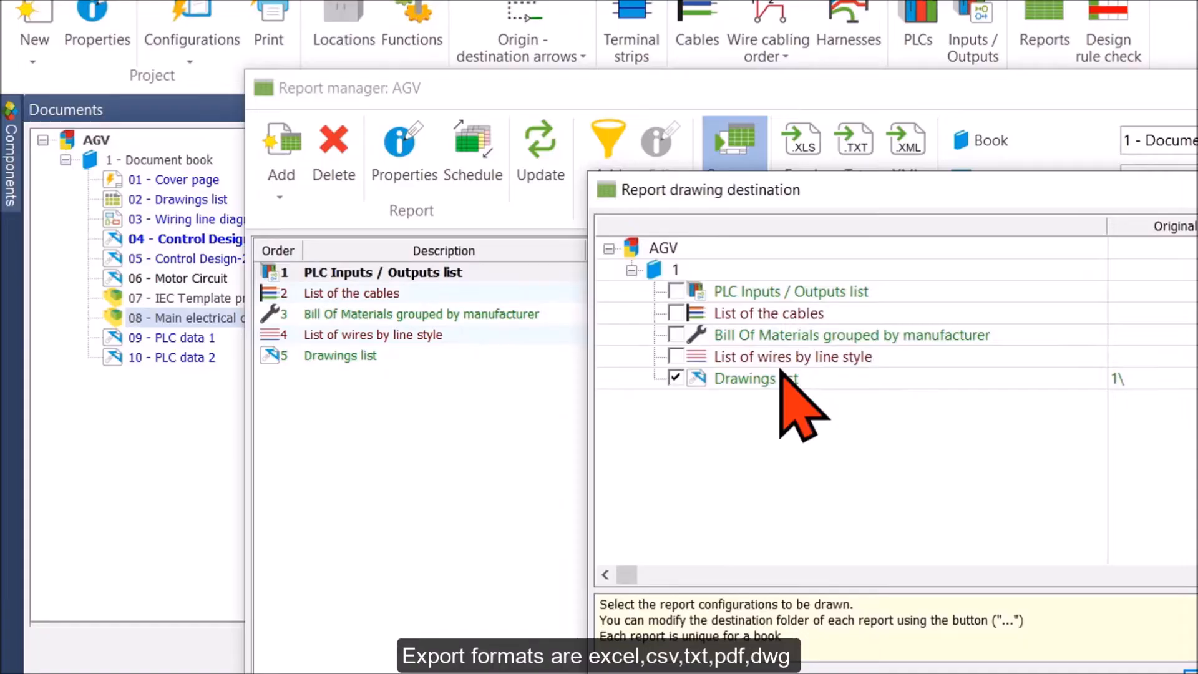
Step: Generate report drawings for the PLC Inputs / Outputs list and Bill Of Materials grouped by manufacturer, along with the Drawings list
left_click(676, 290)
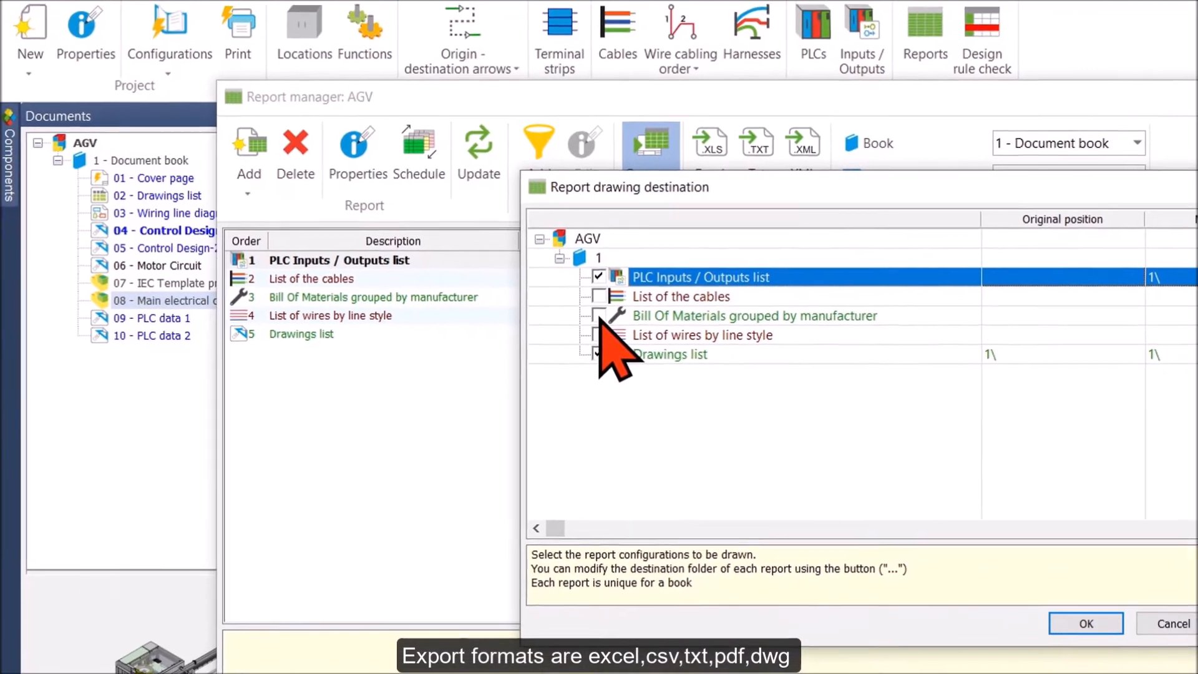
left_click(676, 334)
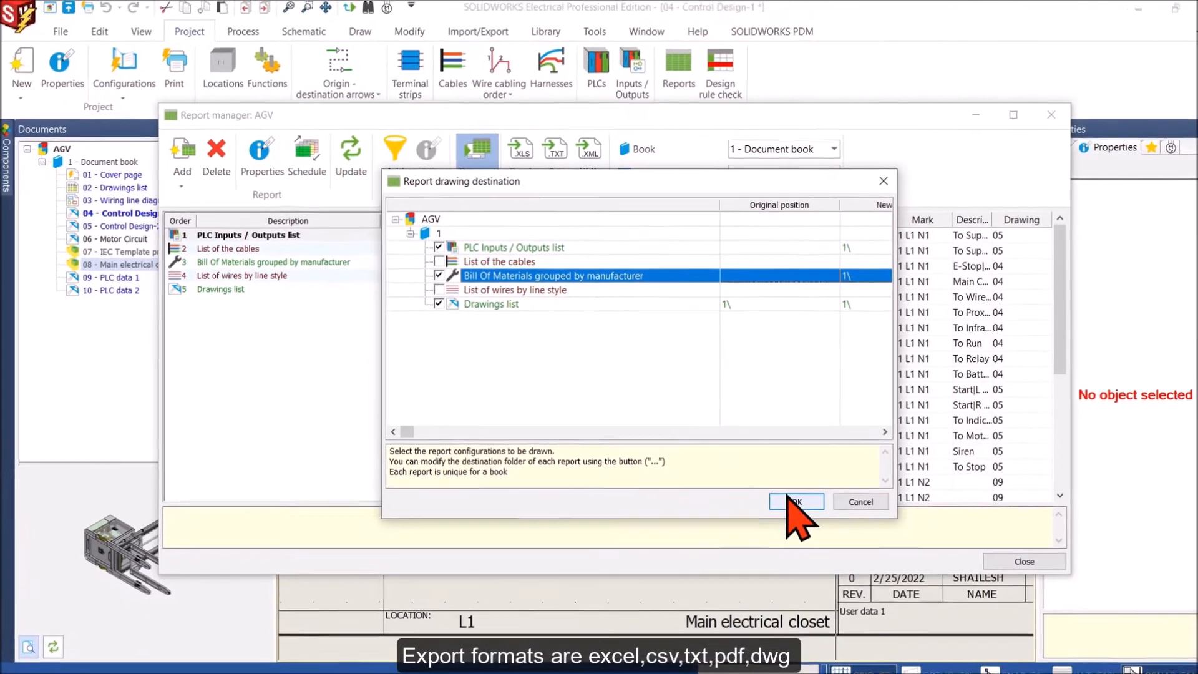
left_click(962, 571)
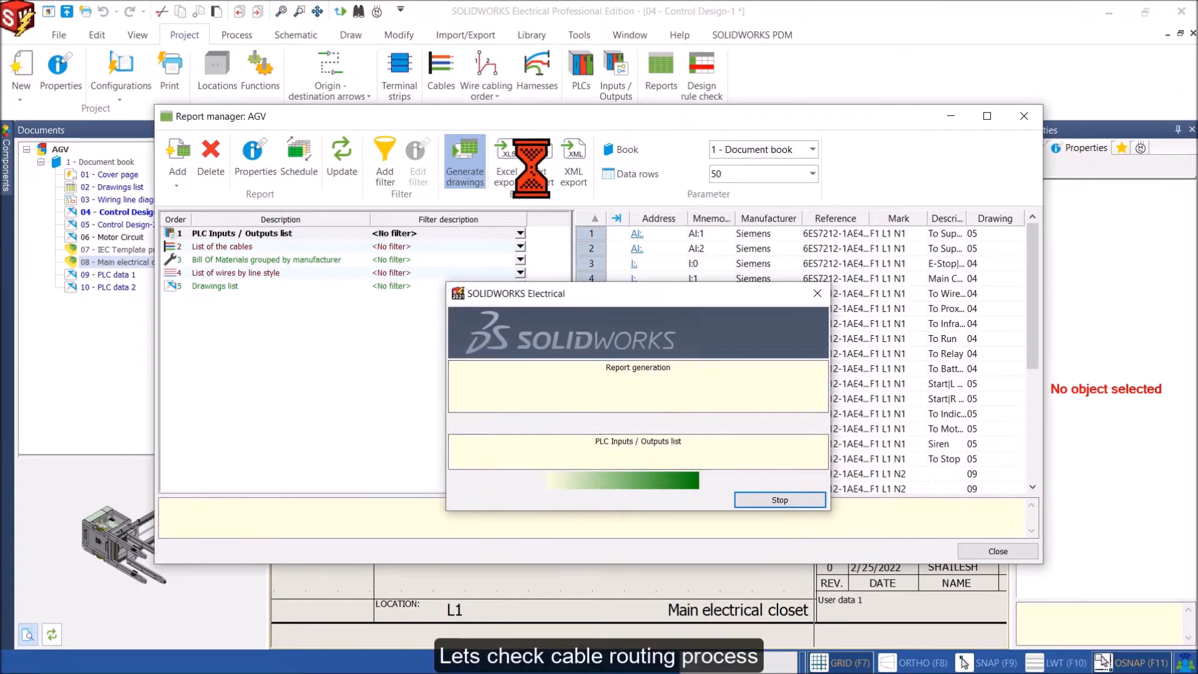
Step: Switch to the SOLIDWORKS assembly and examine the black cable's blue and red cores at the motor controller's connector
key("alt+Tab")
key("alt+Tab")
scroll(643, 399, "down", 7)
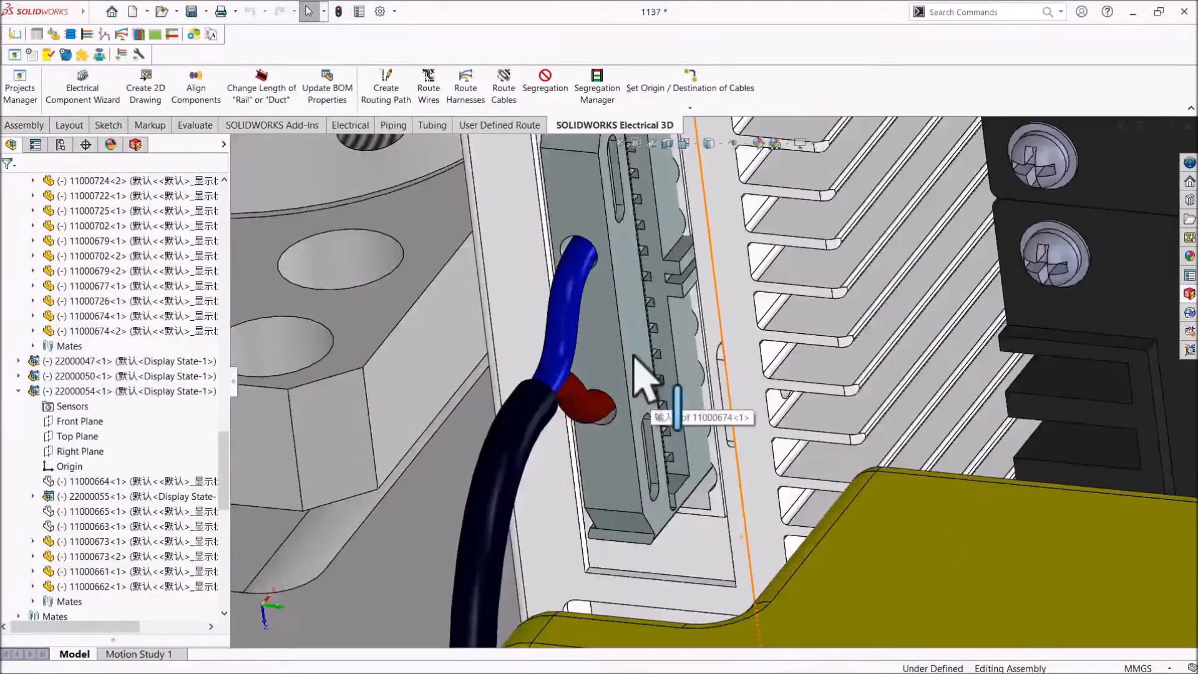
scroll(634, 359, "up", 8)
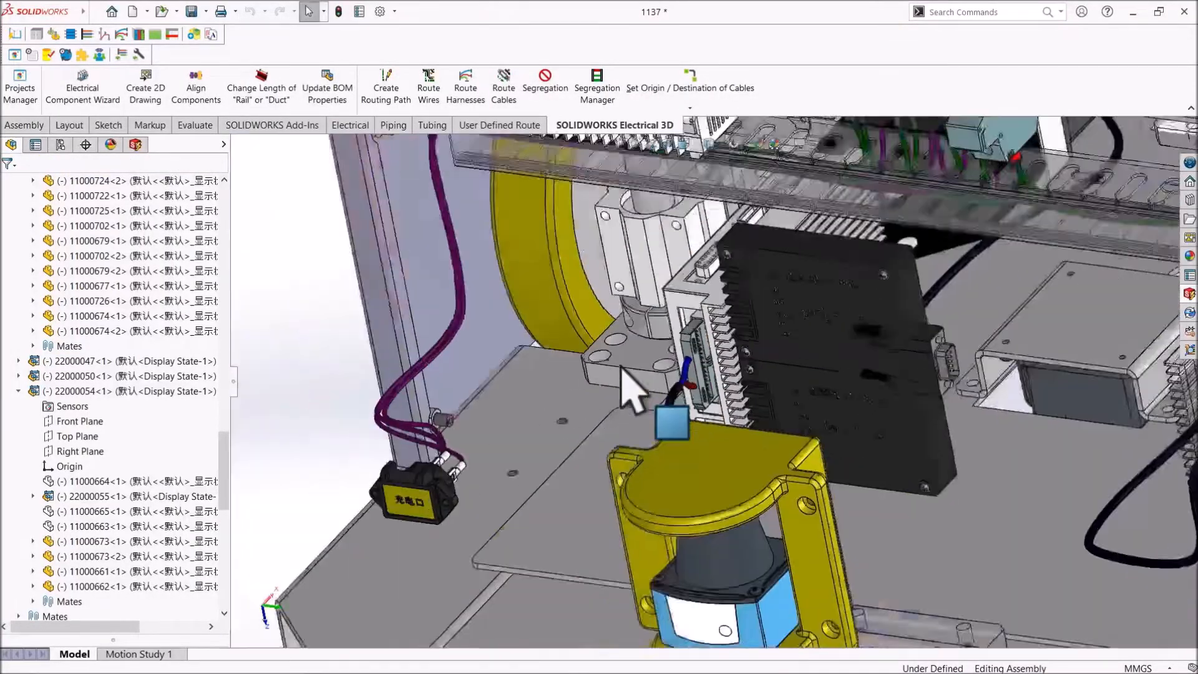
Step: Examine the cable run from the controller to the motor, its core ends there, and the AGV wiring as a whole
scroll(668, 375, "up", 5)
scroll(762, 361, "down", 6)
middle_click_drag(835, 326, 881, 293)
middle_click_drag(815, 256, 788, 236)
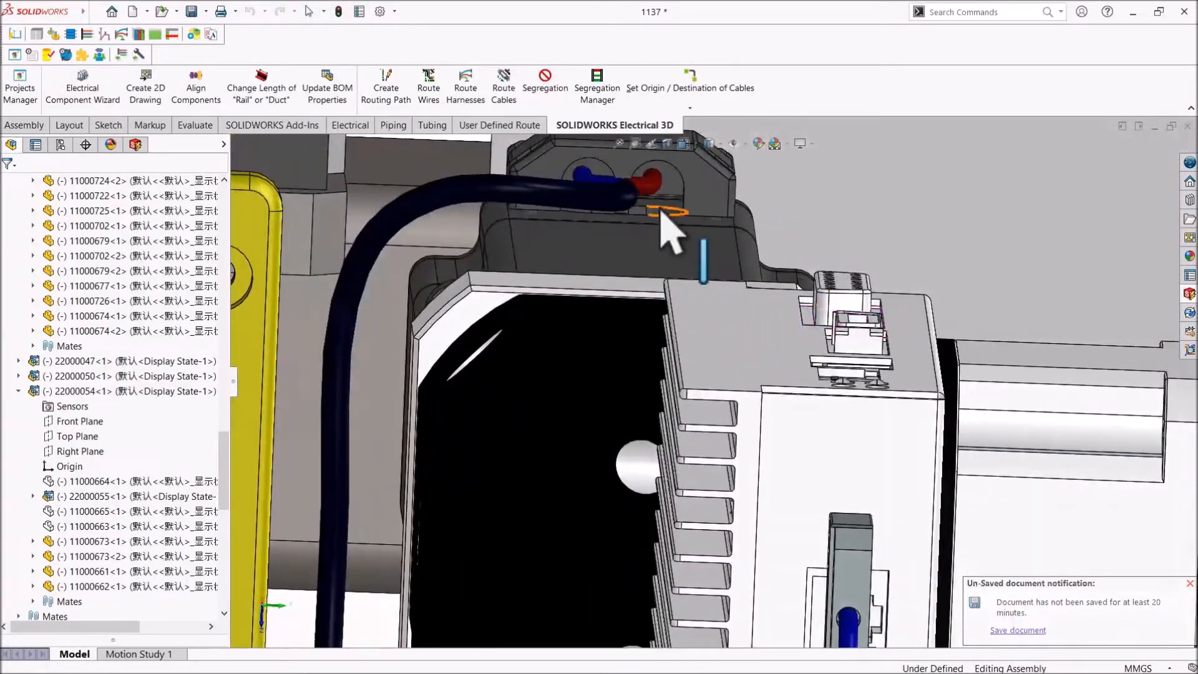
scroll(668, 209, "down", 6)
middle_click_drag(671, 210, 661, 287)
scroll(661, 287, "up", 10)
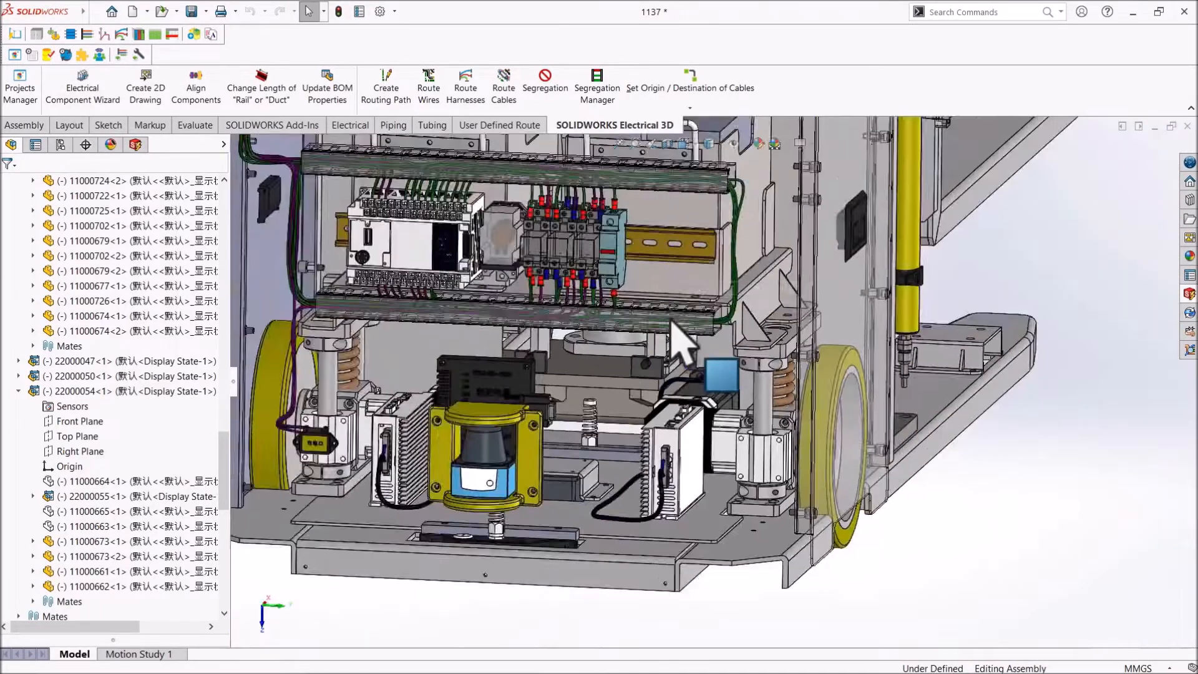
scroll(672, 374, "up", 8)
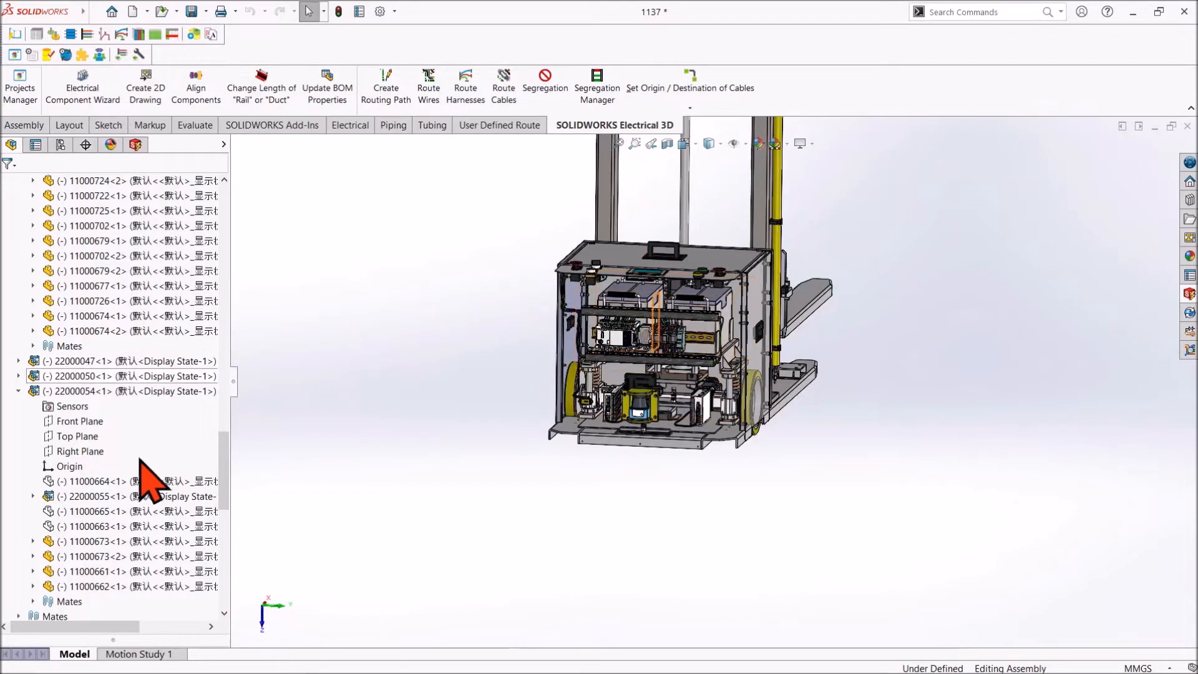
Step: Start Flatten Route for the 48V Control route subassembly and accept rebuilding the assembly
scroll(246, 502, "down", 5)
scroll(318, 465, "up", 5)
scroll(1063, 228, "down", 5)
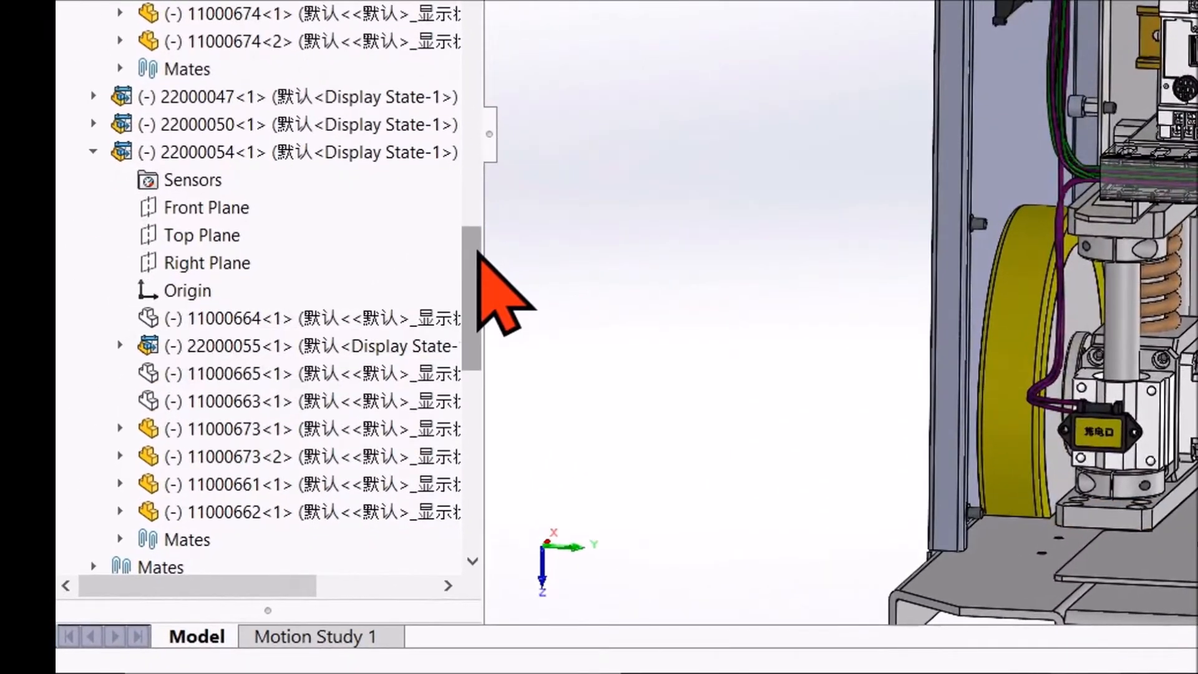
left_click_drag(226, 452, 225, 538)
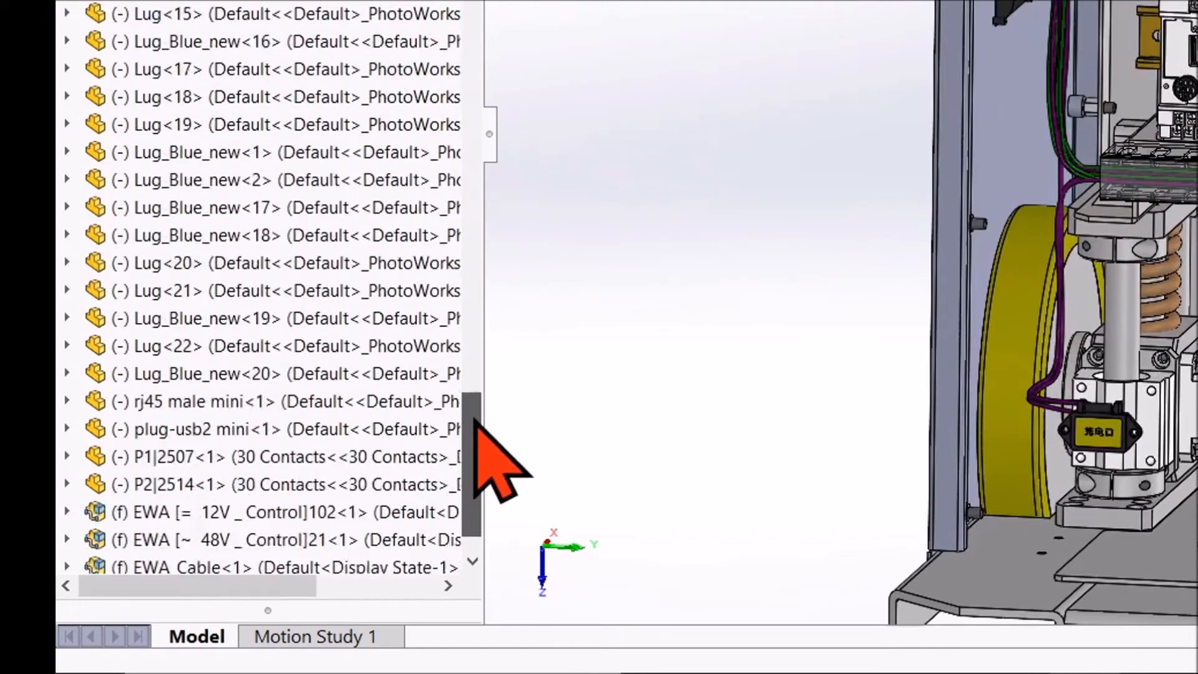
left_click_drag(474, 424, 474, 437)
left_click(225, 457)
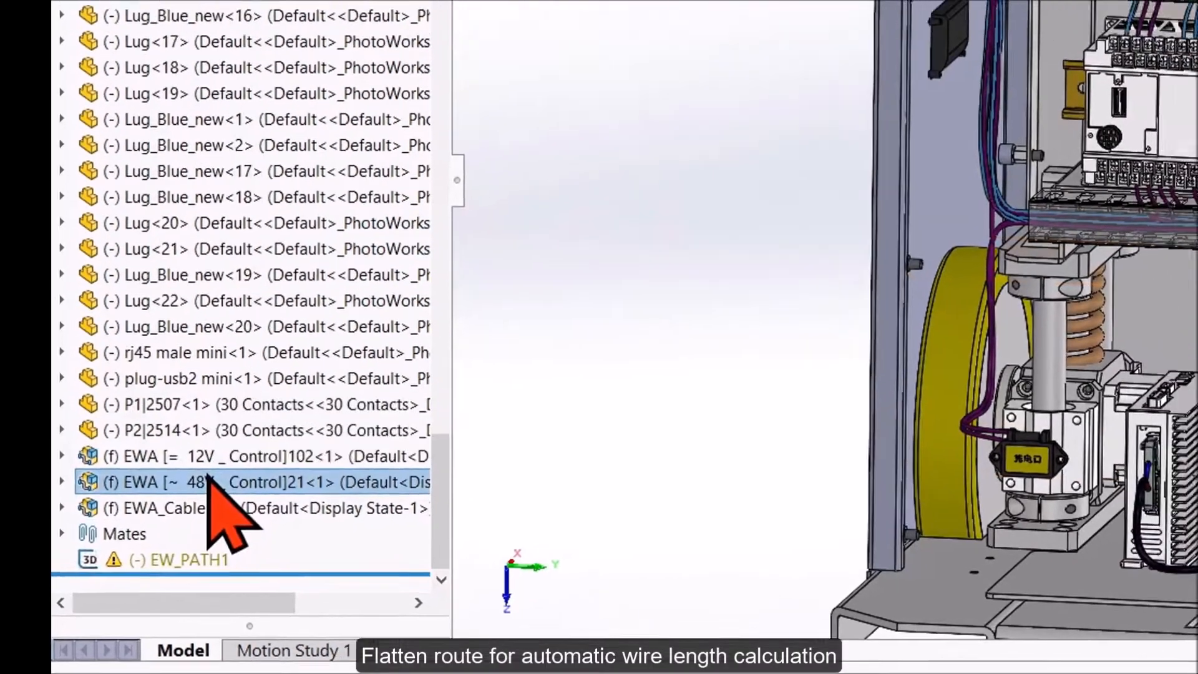
right_click(226, 457)
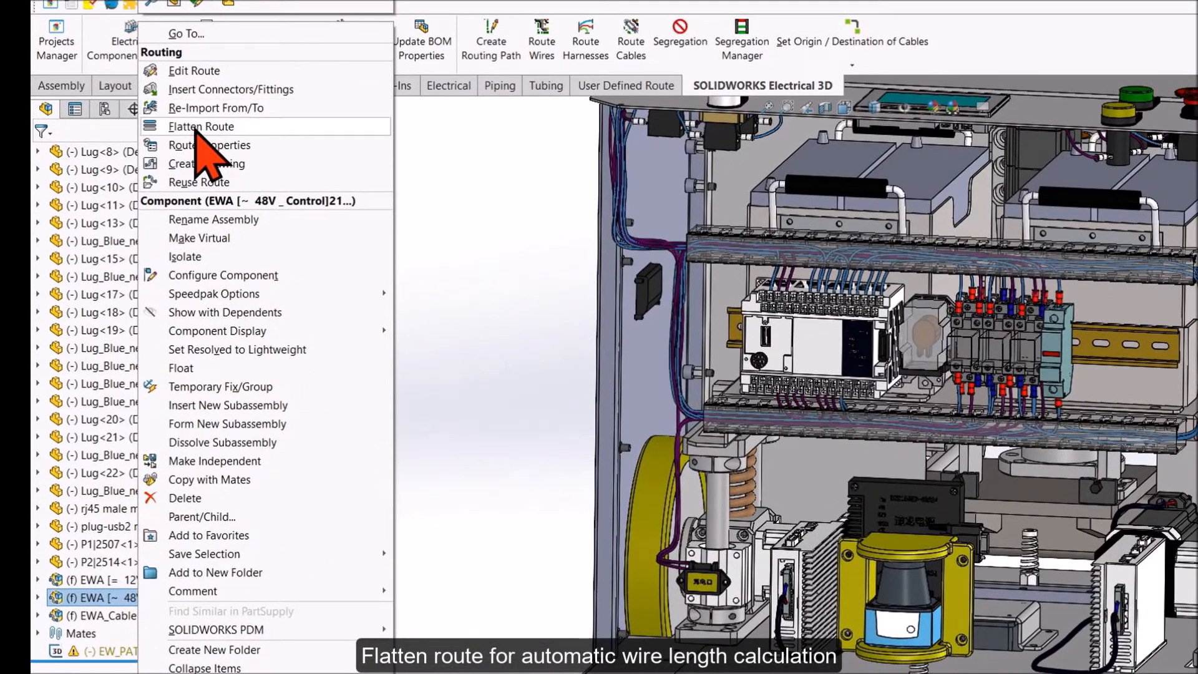
left_click(198, 127)
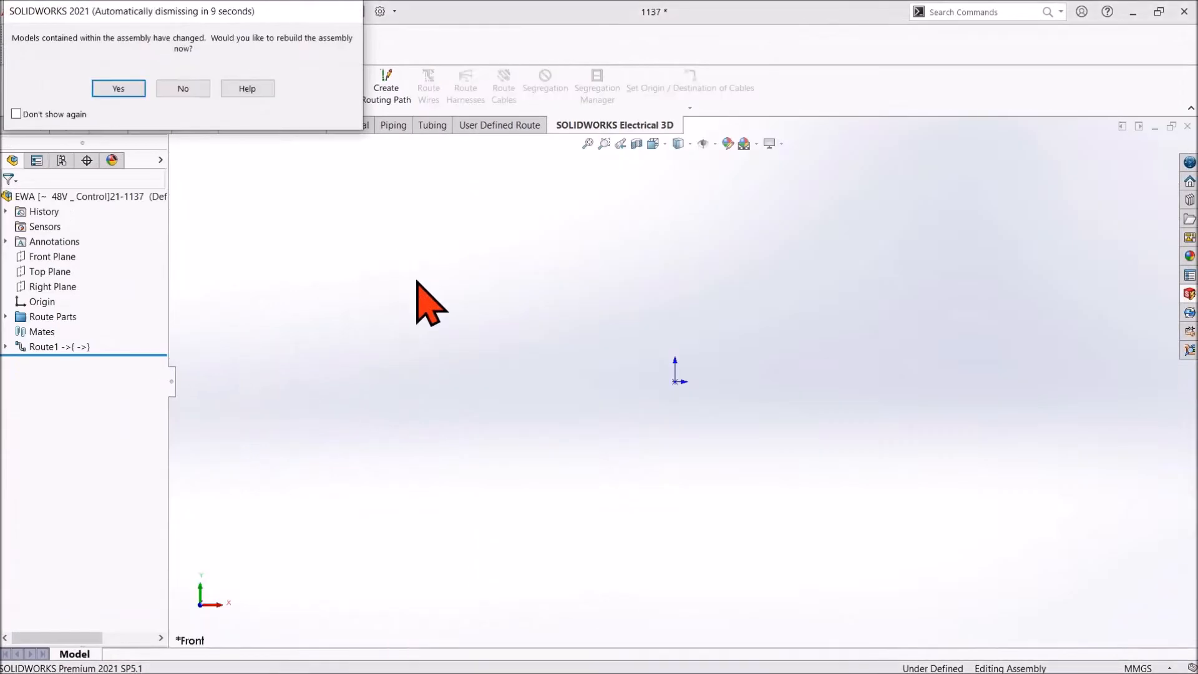
left_click(132, 89)
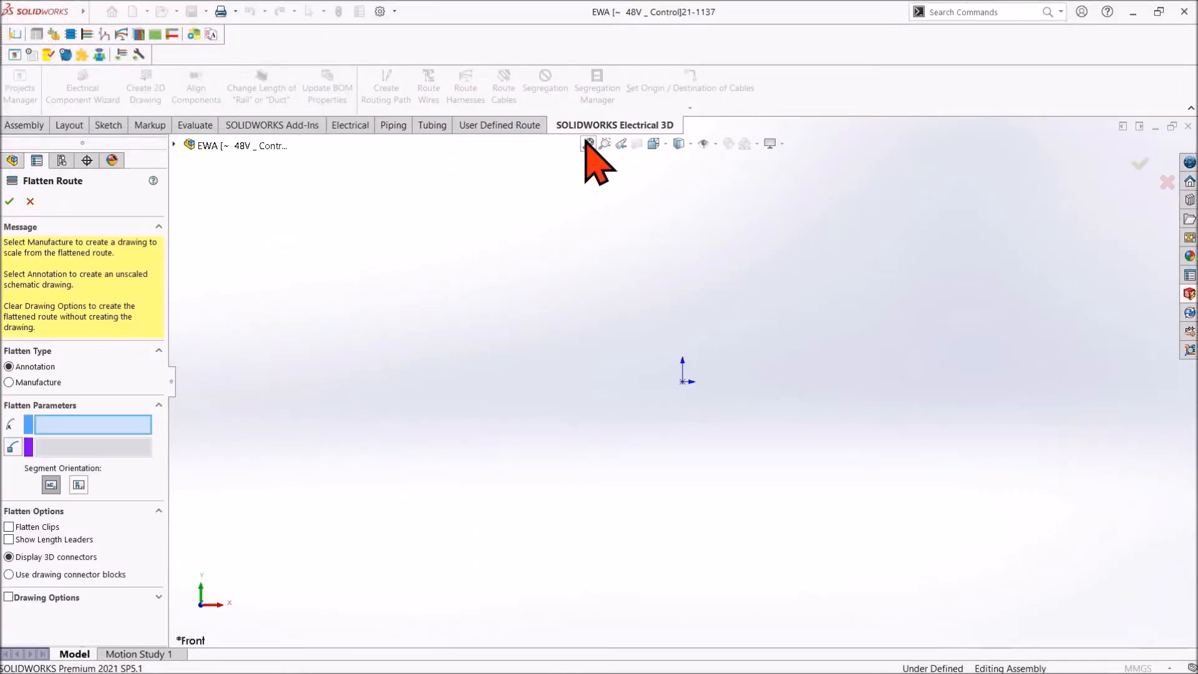
Step: Flatten the 48V Control route with the Annotation type and 3D connectors, and inspect its wire length annotations
middle_click_drag(672, 422, 779, 267)
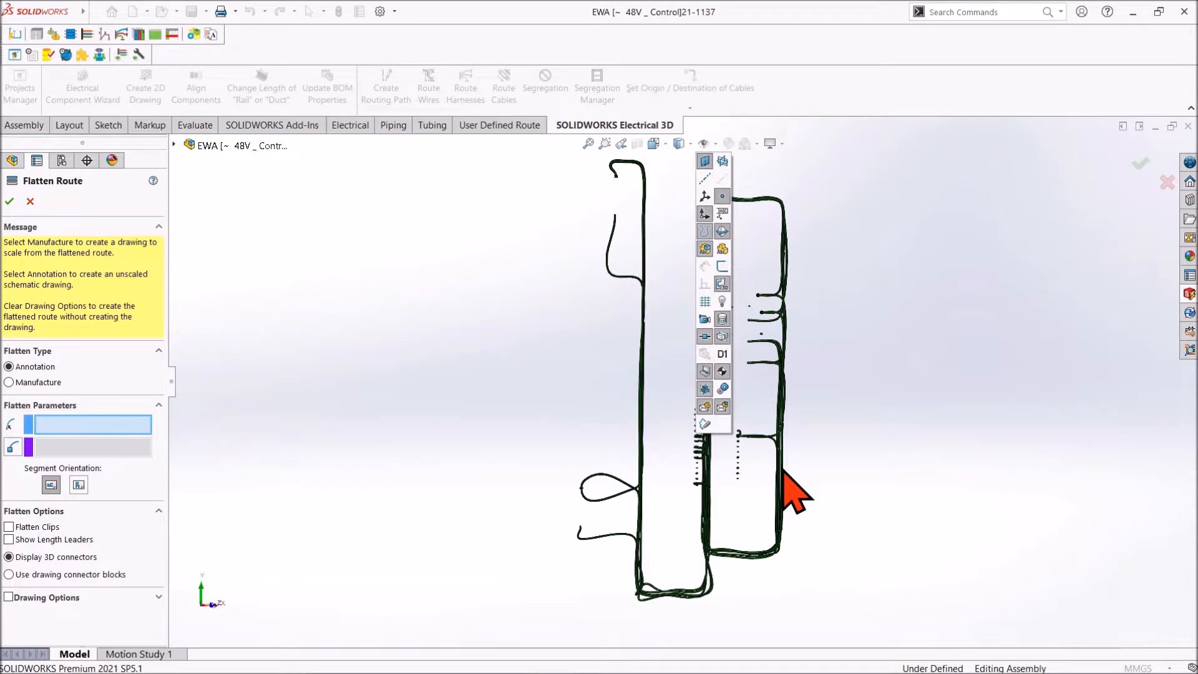
scroll(817, 469, "down", 7)
scroll(635, 469, "up", 3)
middle_click_drag(632, 467, 679, 520)
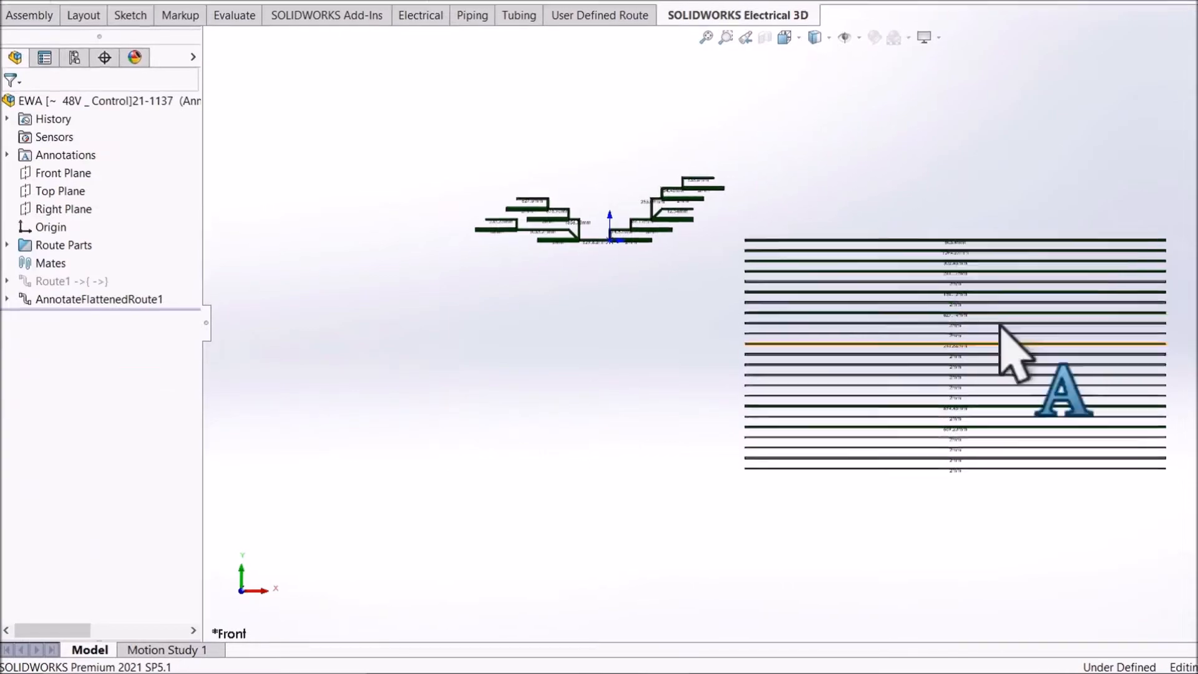
scroll(999, 324, "down", 7)
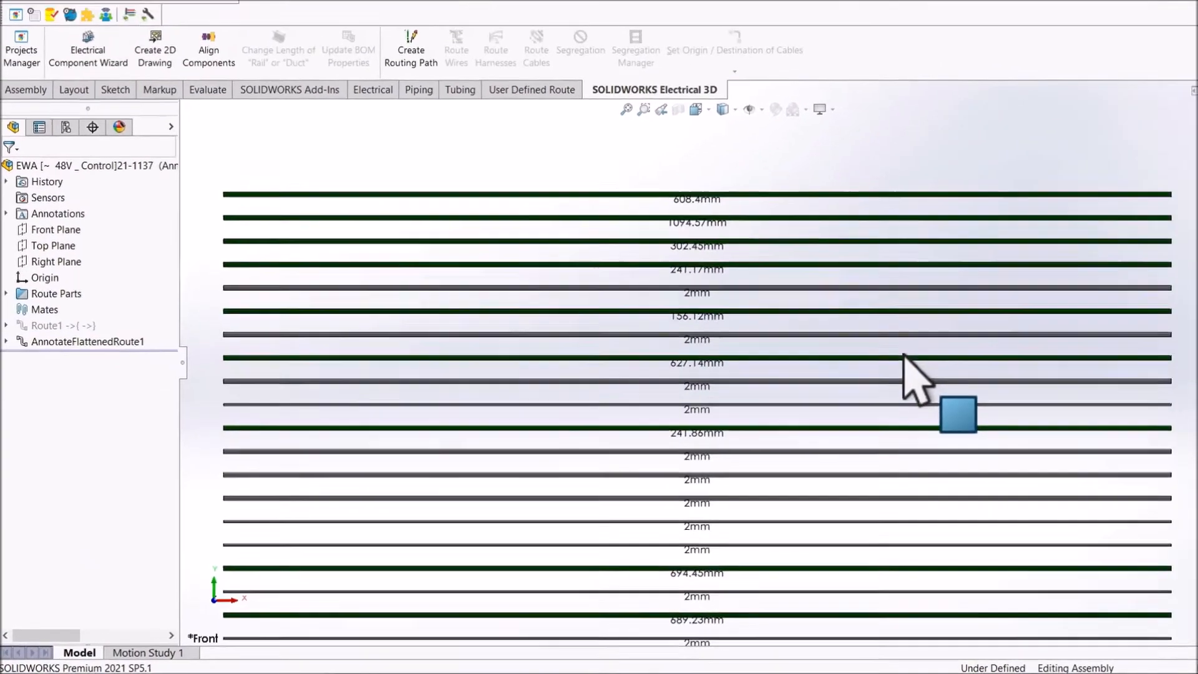
Step: Switch to SOLIDWORKS Electrical and close the report summary and the report manager
key("alt+Tab")
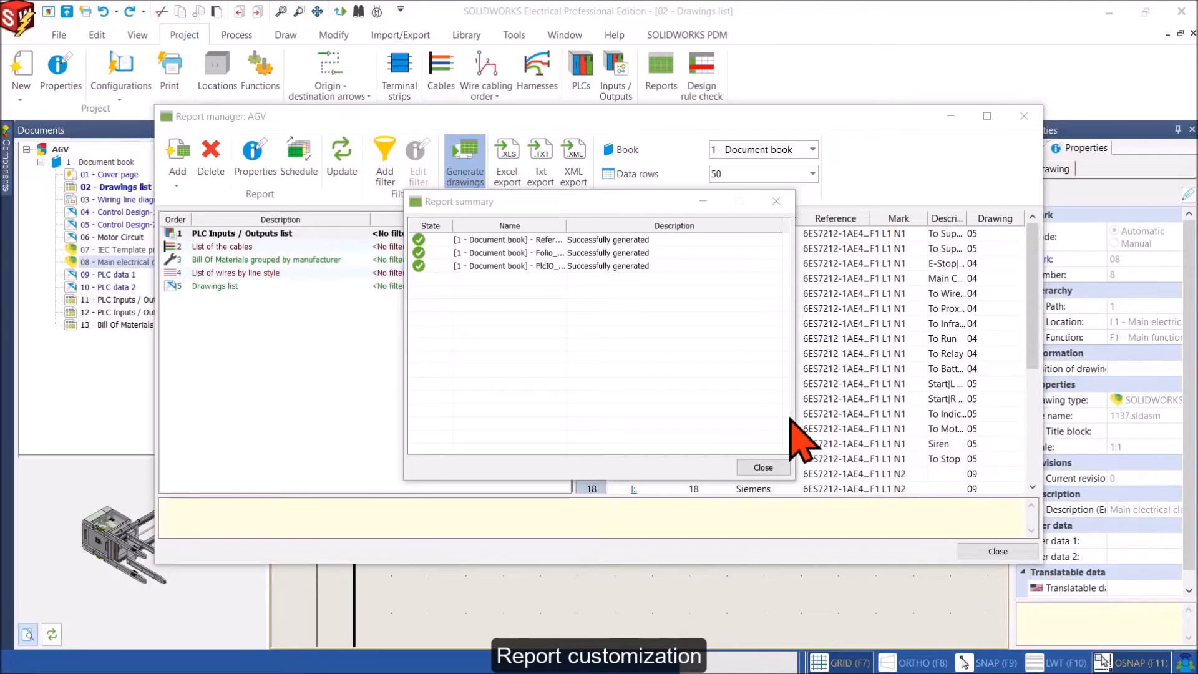
left_click(767, 468)
left_click(984, 624)
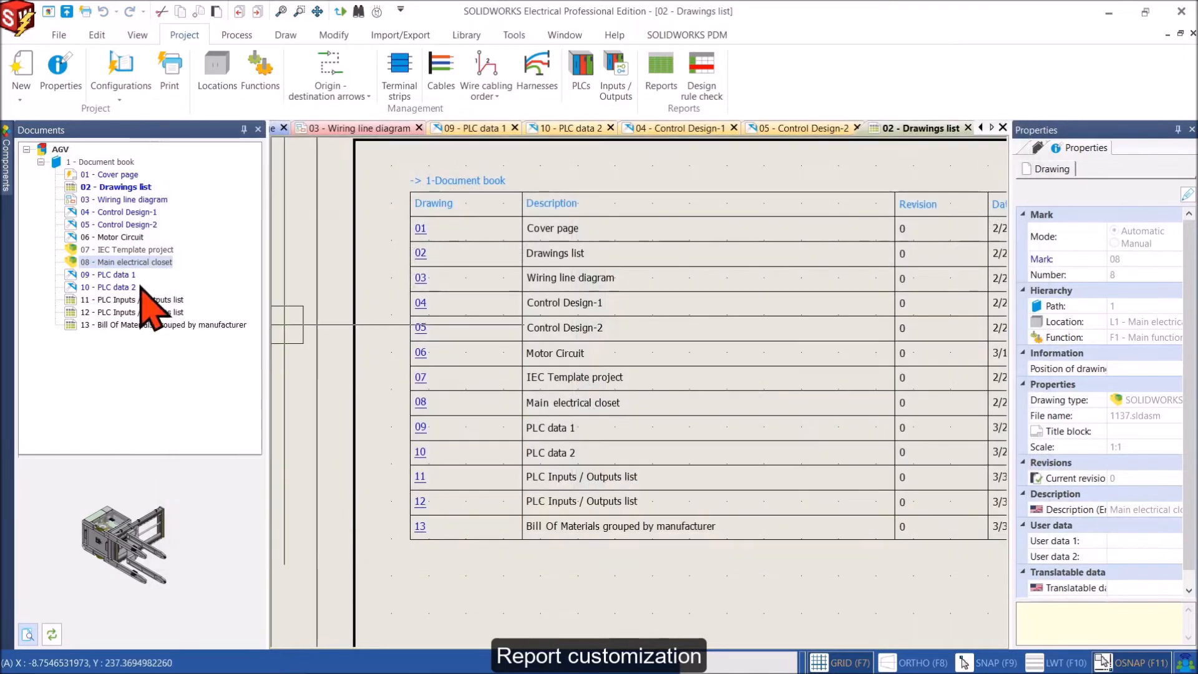
Step: Open drawing 11 - PLC Inputs / Outputs list and read its table from the Address column through to the Drawing column
double_click(118, 299)
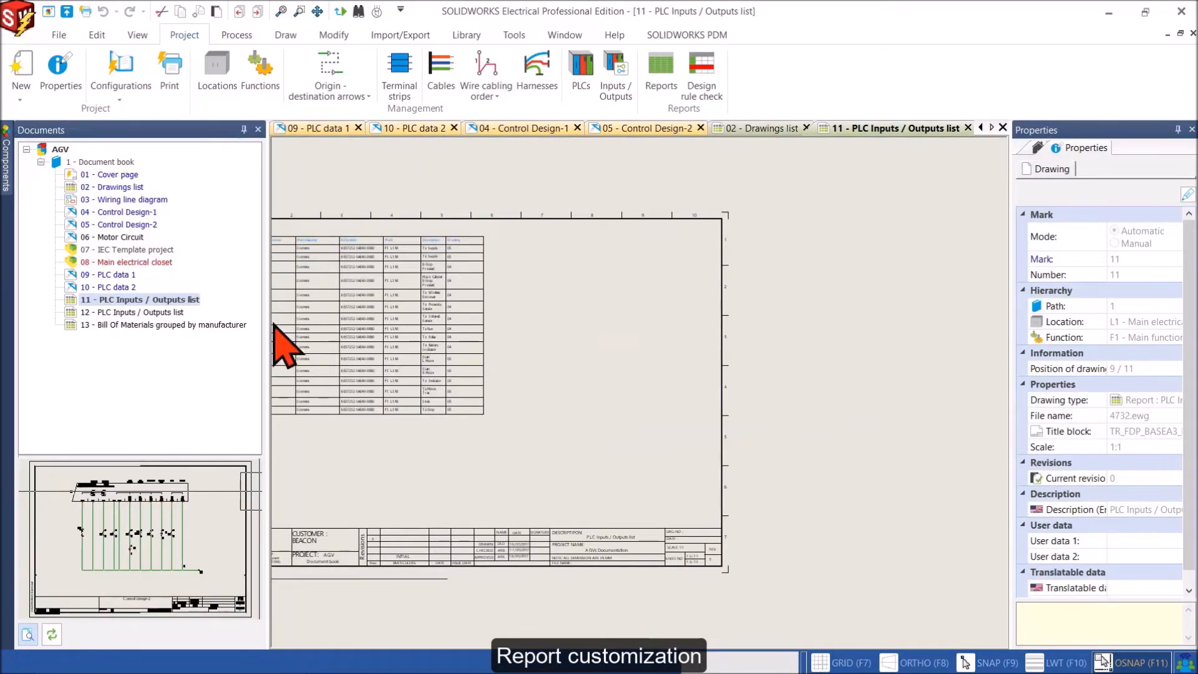
scroll(518, 269, "up", 5)
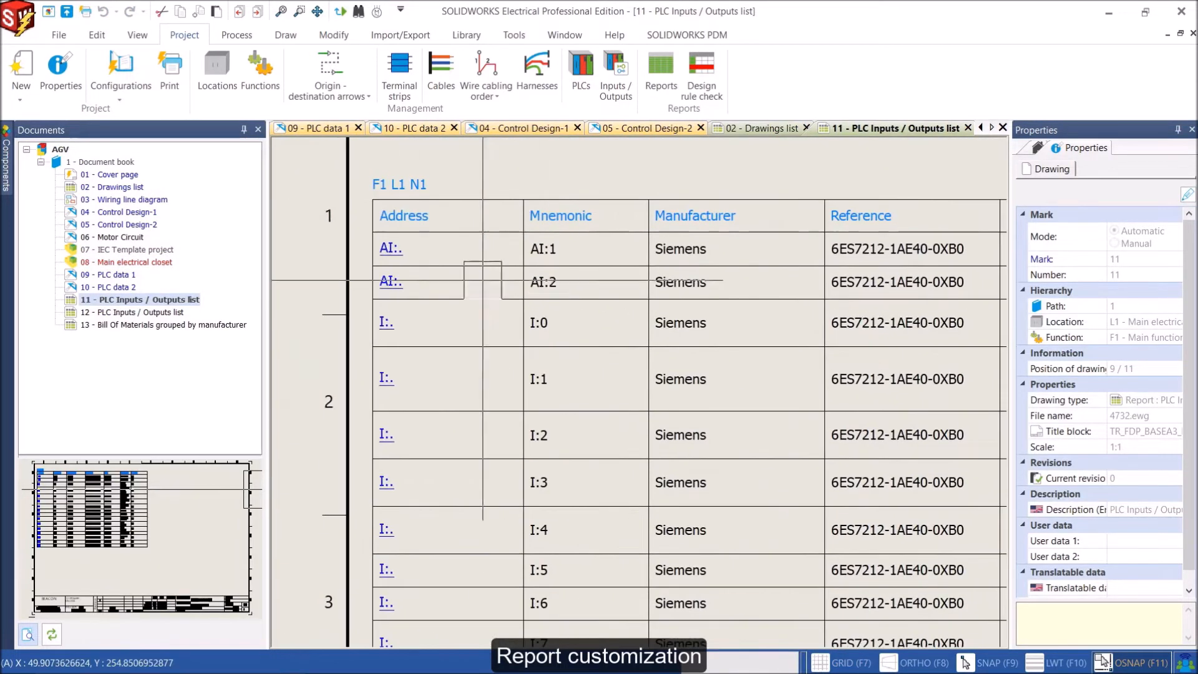
scroll(382, 171, "up", 4)
middle_click_drag(648, 294, 509, 278)
scroll(534, 282, "down", 3)
mouse_move(597, 351)
middle_mouse_down()
mouse_move(527, 318)
mouse_move(578, 354)
mouse_move(515, 362)
middle_mouse_up()
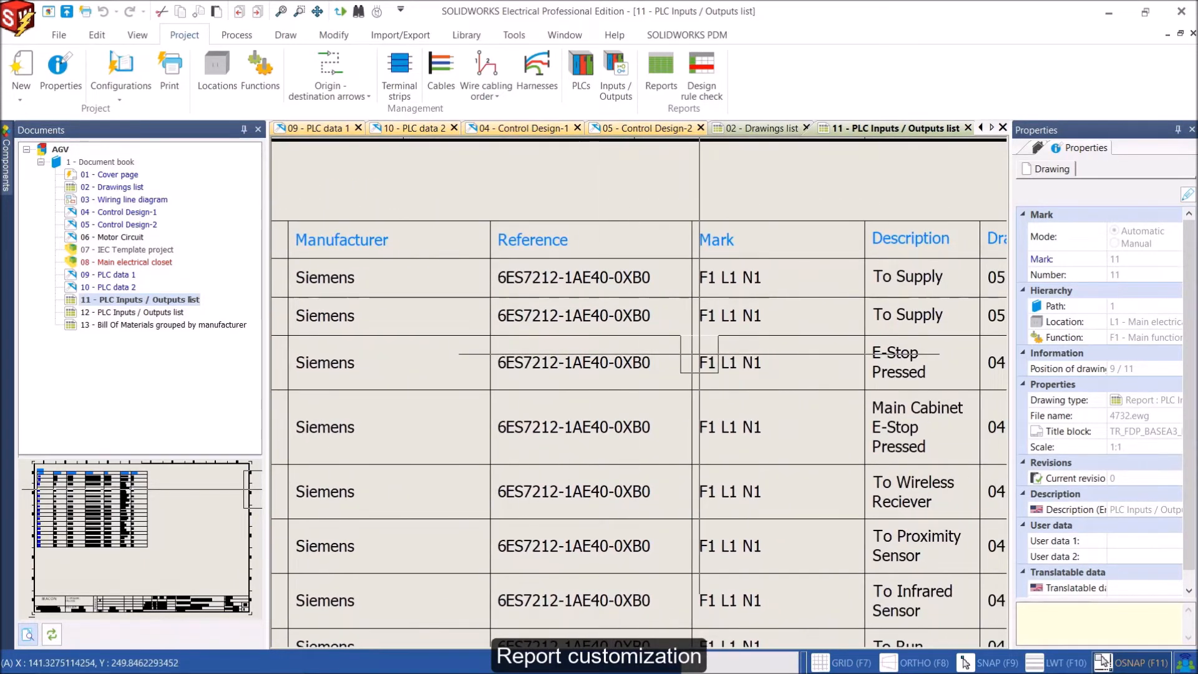
middle_click_drag(699, 354, 484, 351)
scroll(661, 253, "up", 2)
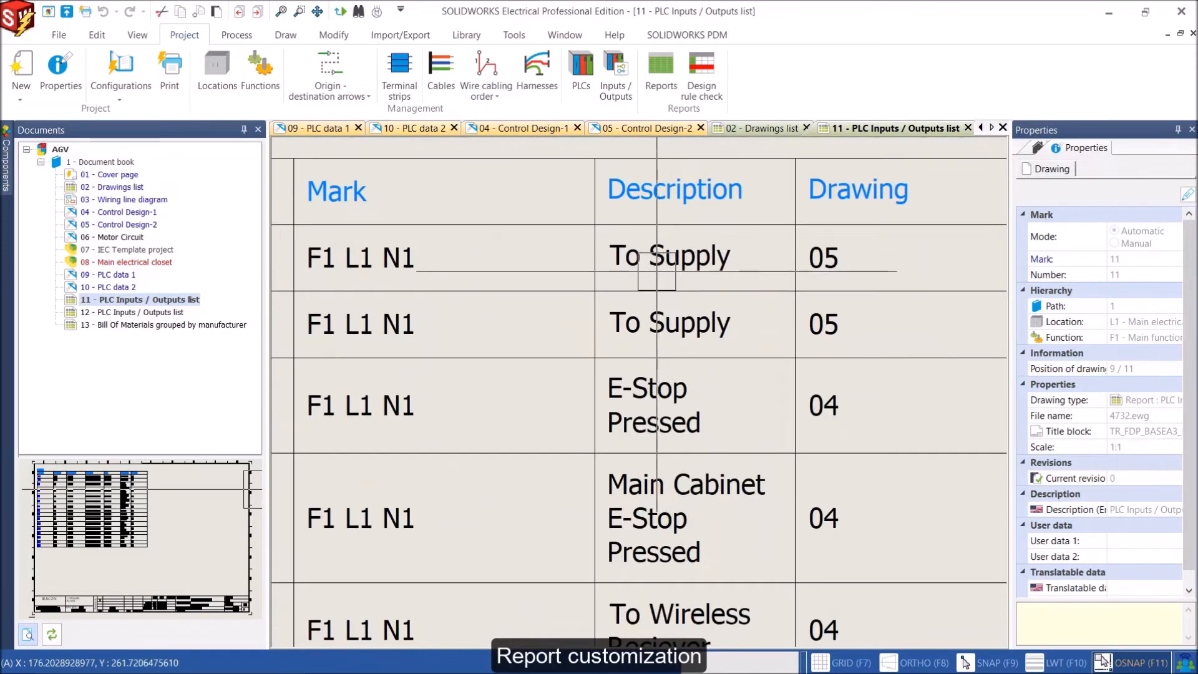
scroll(656, 271, "down", 3)
middle_click_drag(656, 271, 630, 240)
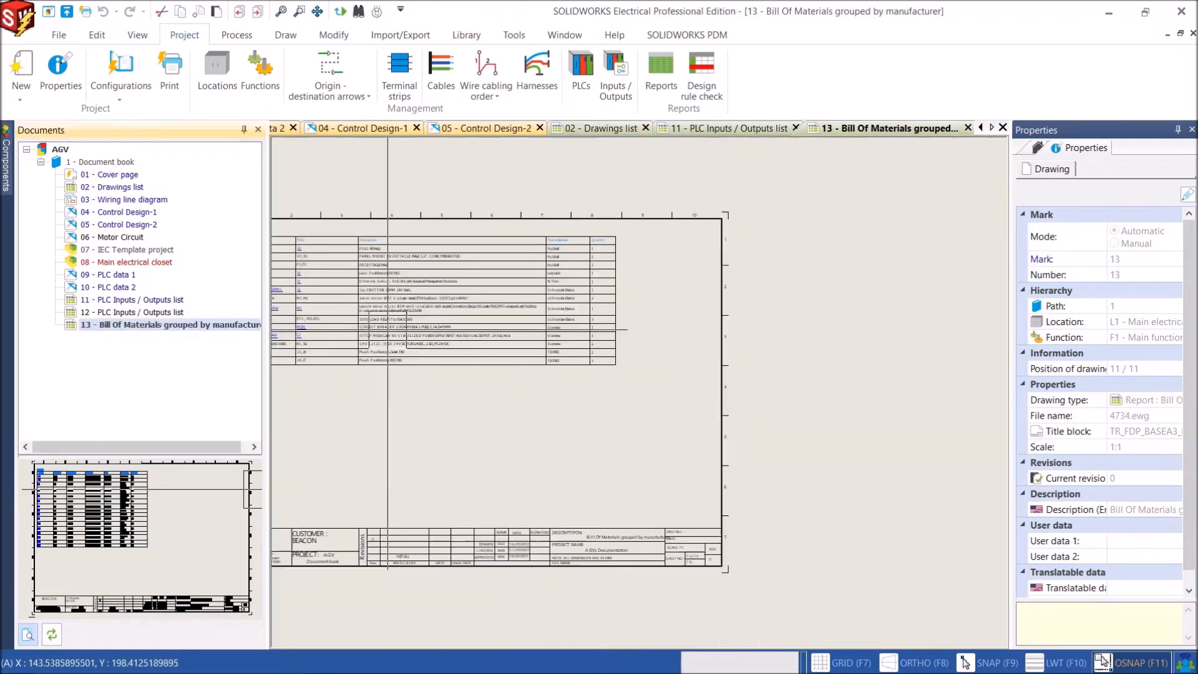
Step: Examine the Bill Of Materials grouped by manufacturer in drawing 13, from the Reference column through to Manufacturer and Quantity
middle_click_drag(366, 312, 570, 324)
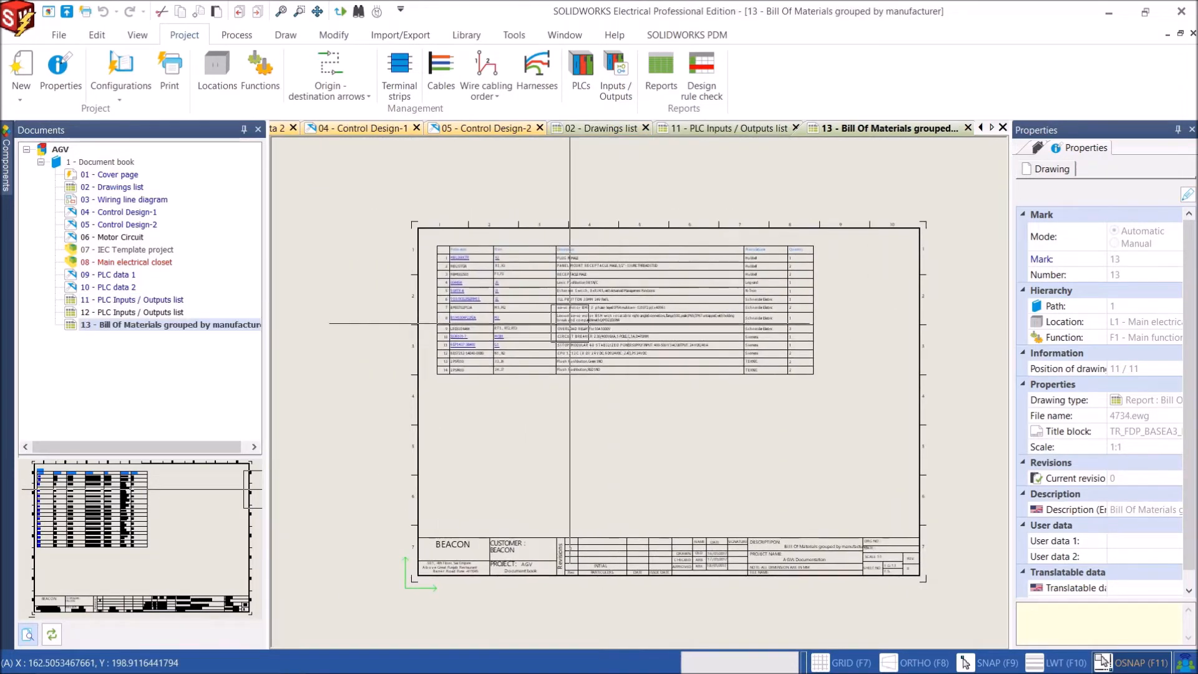
scroll(464, 272, "up", 3)
scroll(383, 254, "up", 3)
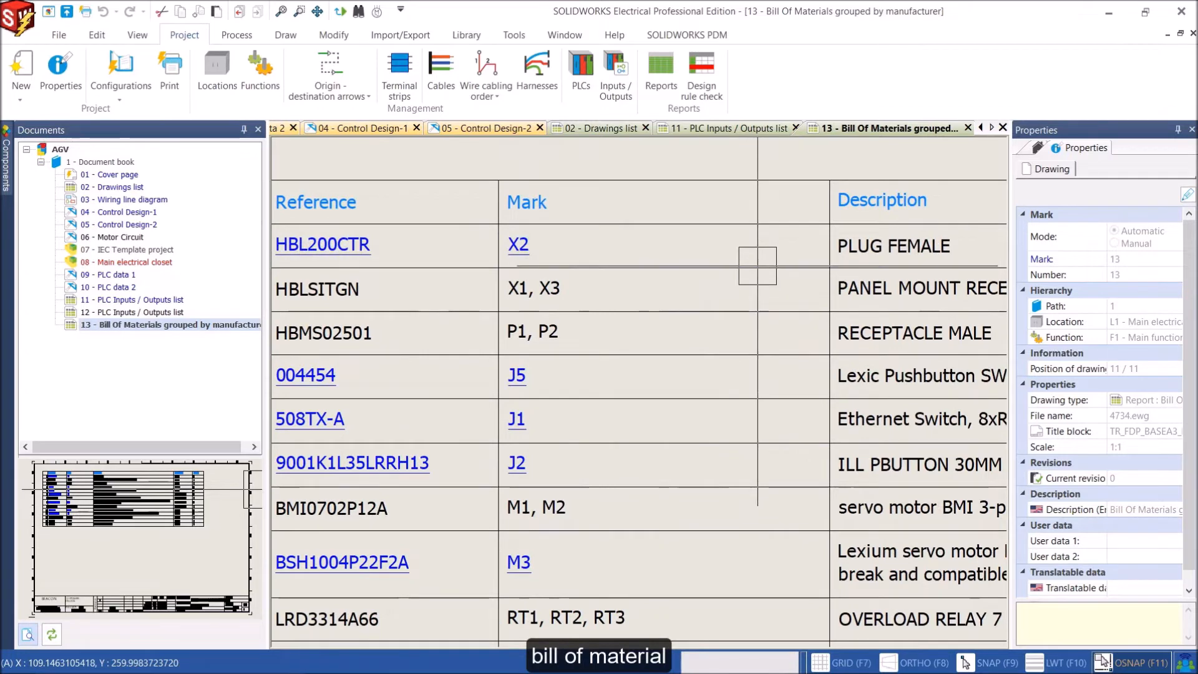
middle_click_drag(753, 265, 452, 284)
scroll(565, 281, "down", 2)
mouse_move(759, 309)
middle_mouse_down()
mouse_move(427, 308)
mouse_move(561, 317)
middle_mouse_up()
scroll(740, 305, "up", 2)
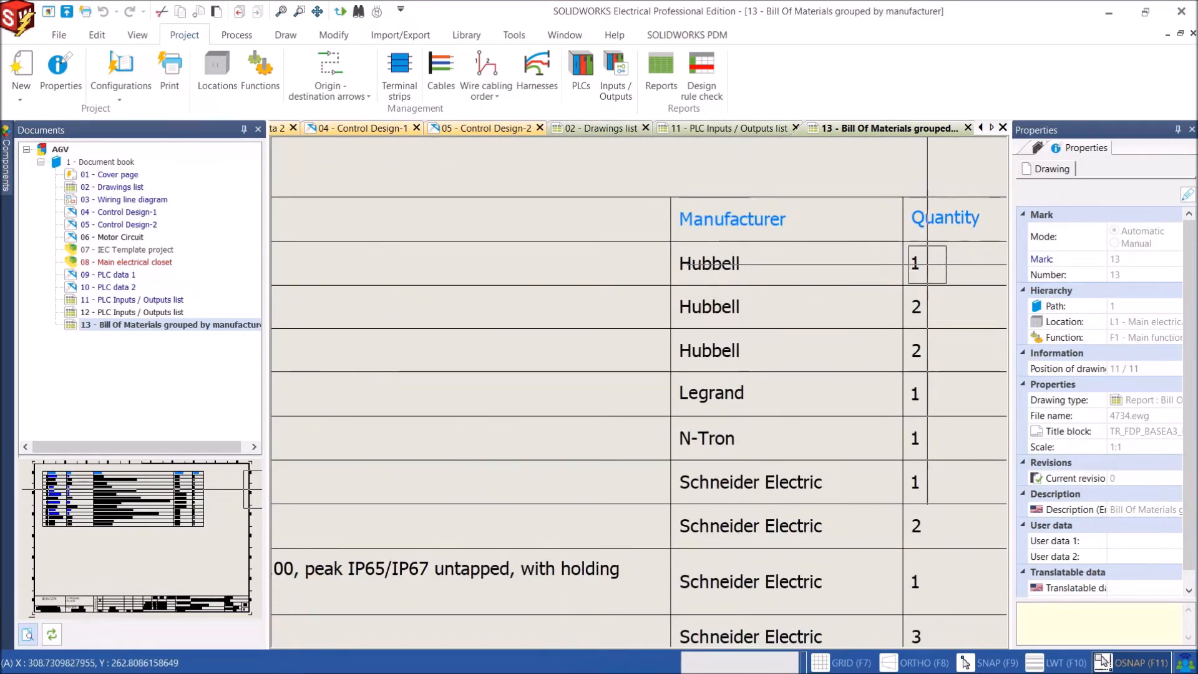
scroll(929, 259, "down", 4)
Step: Edit drawing 13's Bill Of Materials report configuration to break on bom_manufacturer, and apply the change
right_click(212, 326)
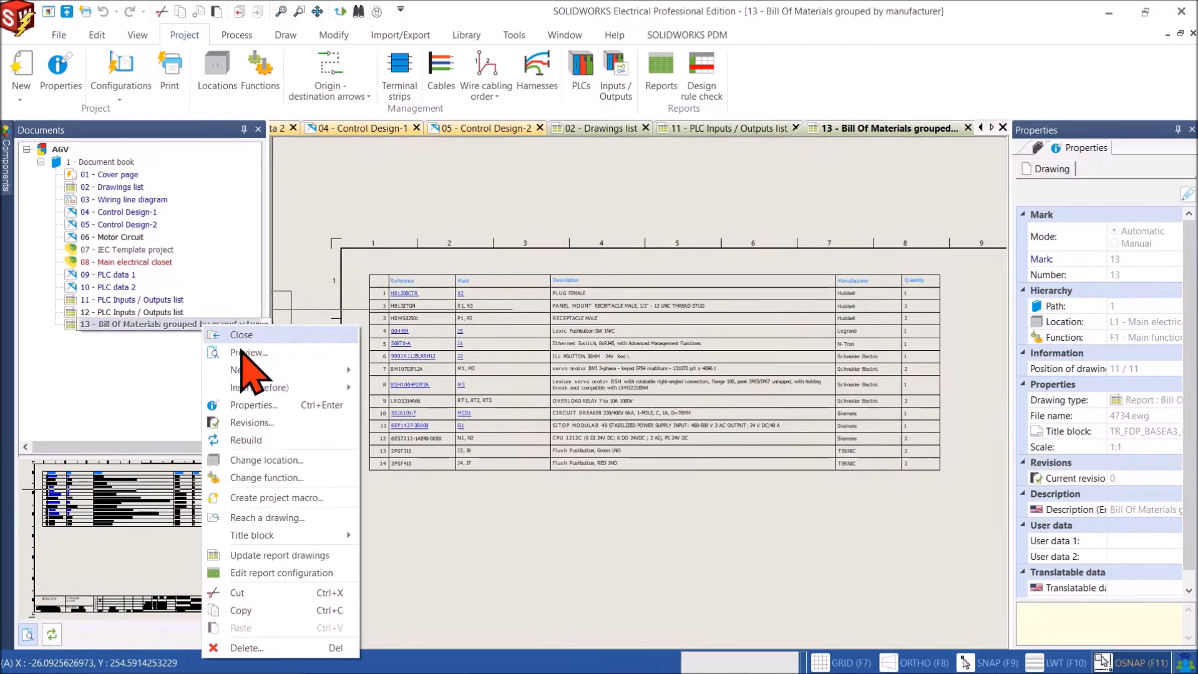
left_click(214, 570)
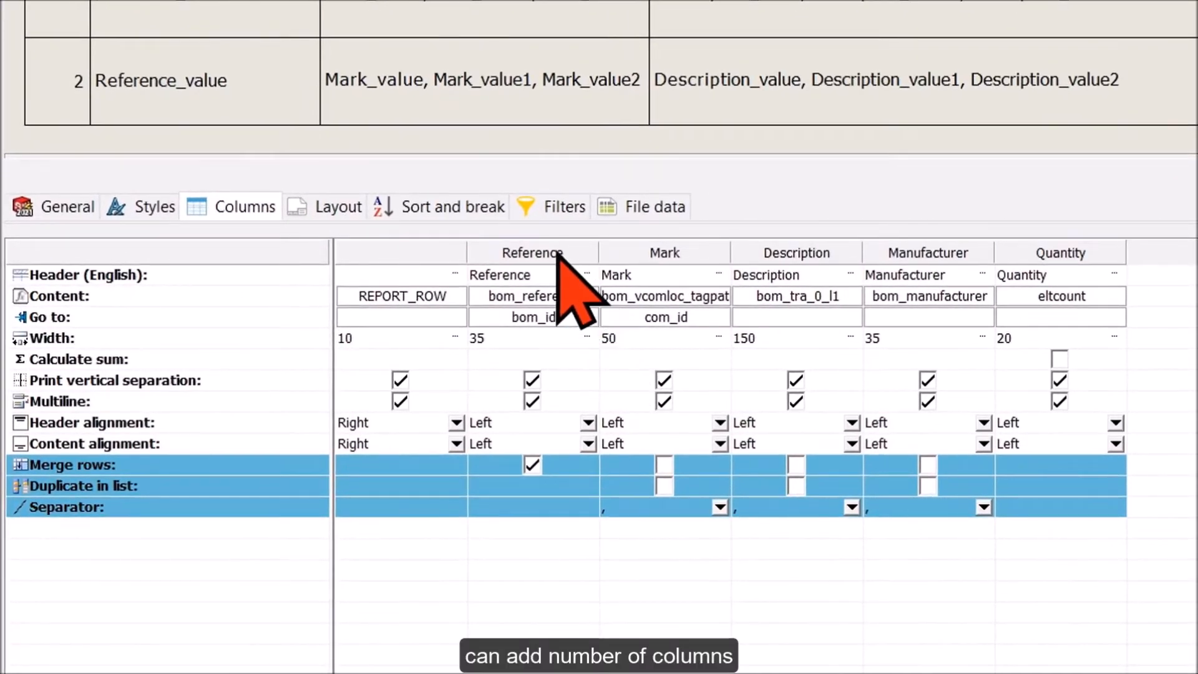
right_click(555, 251)
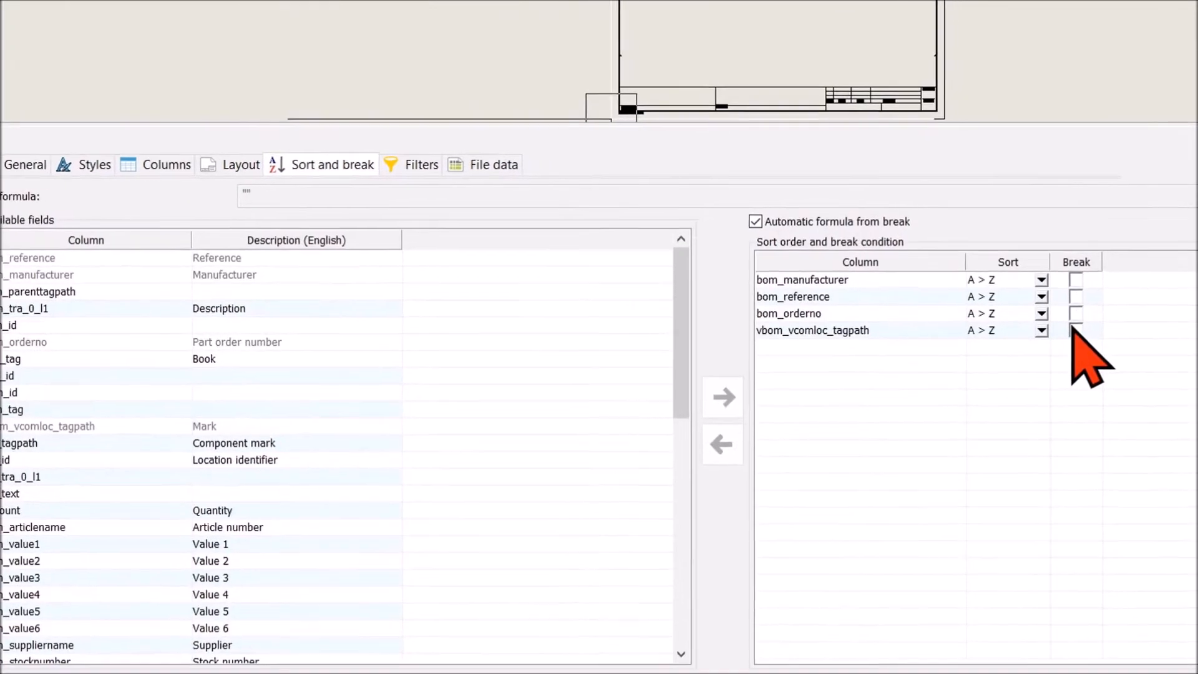
left_click(880, 313)
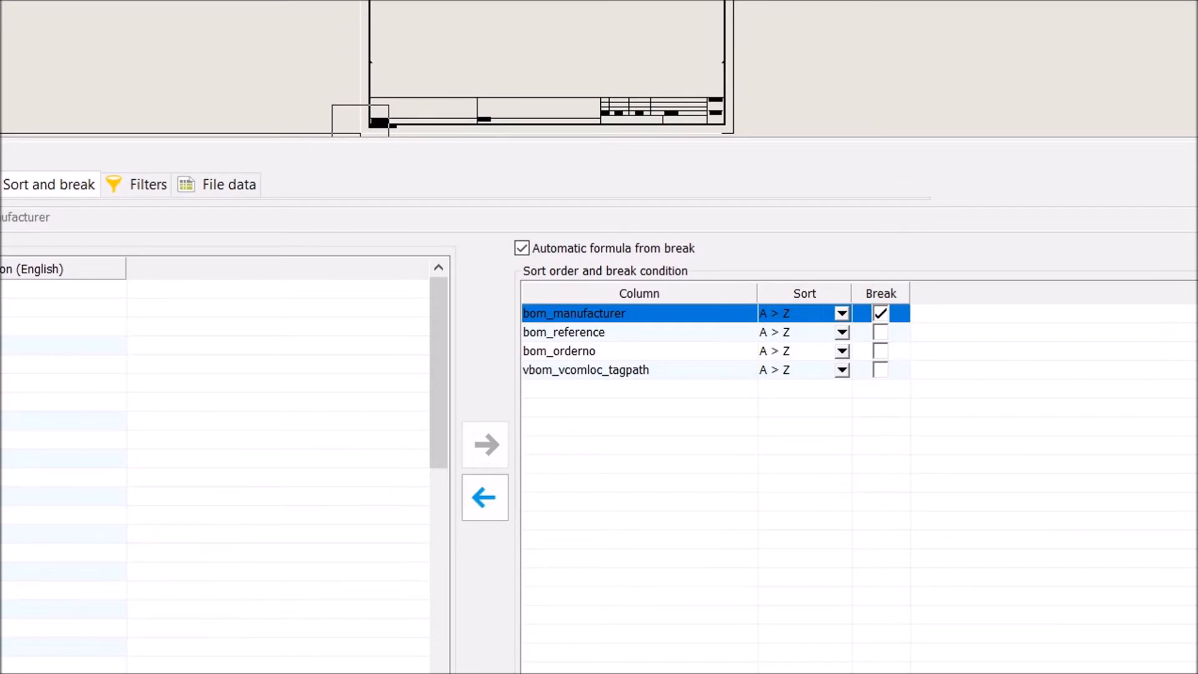
left_click(1058, 659)
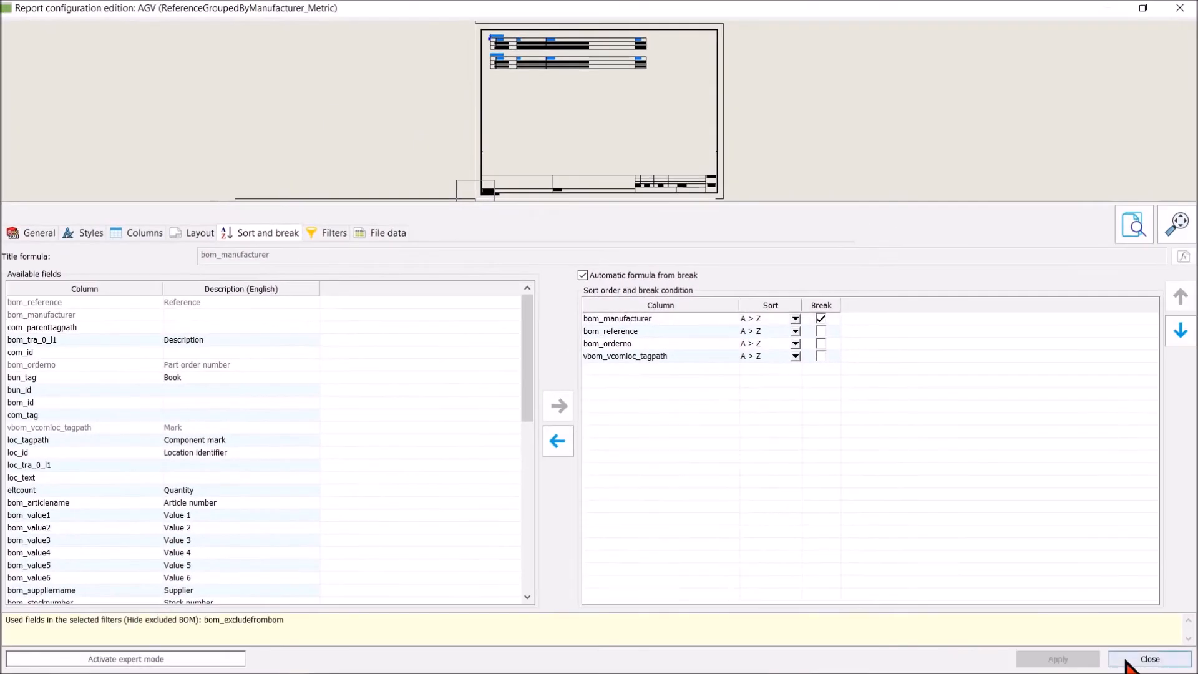
Step: Close the report configuration and update drawing 13's report drawings so the Bill Of Materials splits by manufacturer, closing the report summary
left_click(1129, 660)
right_click(882, 130)
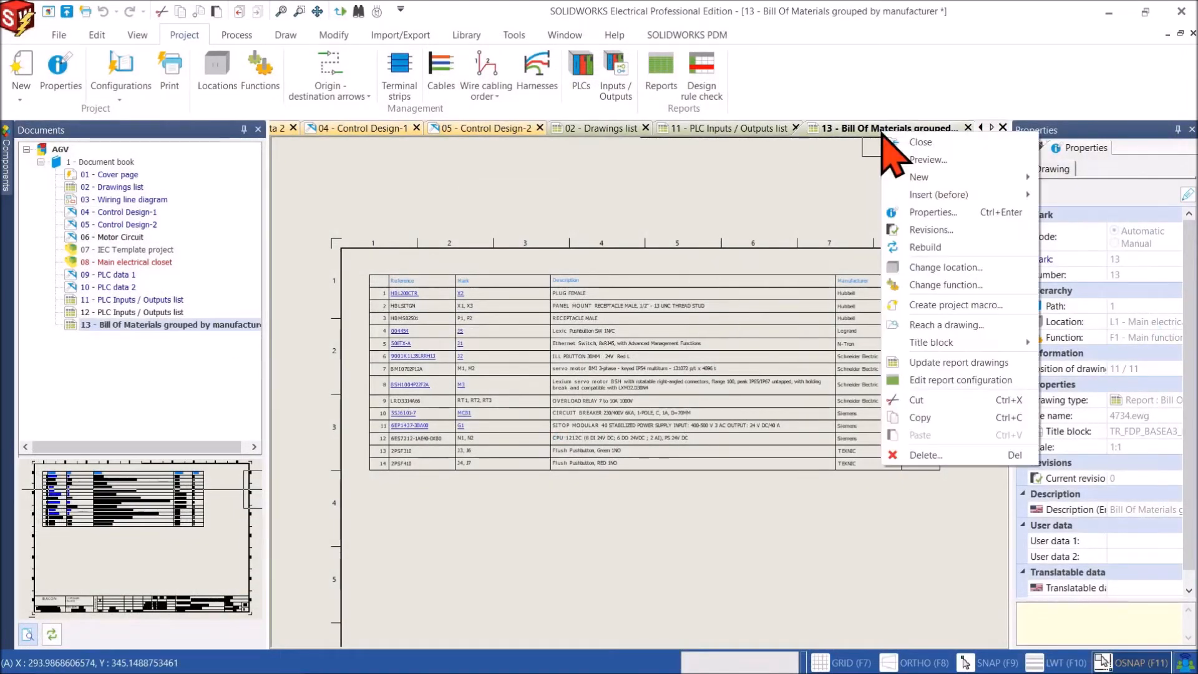
left_click(942, 363)
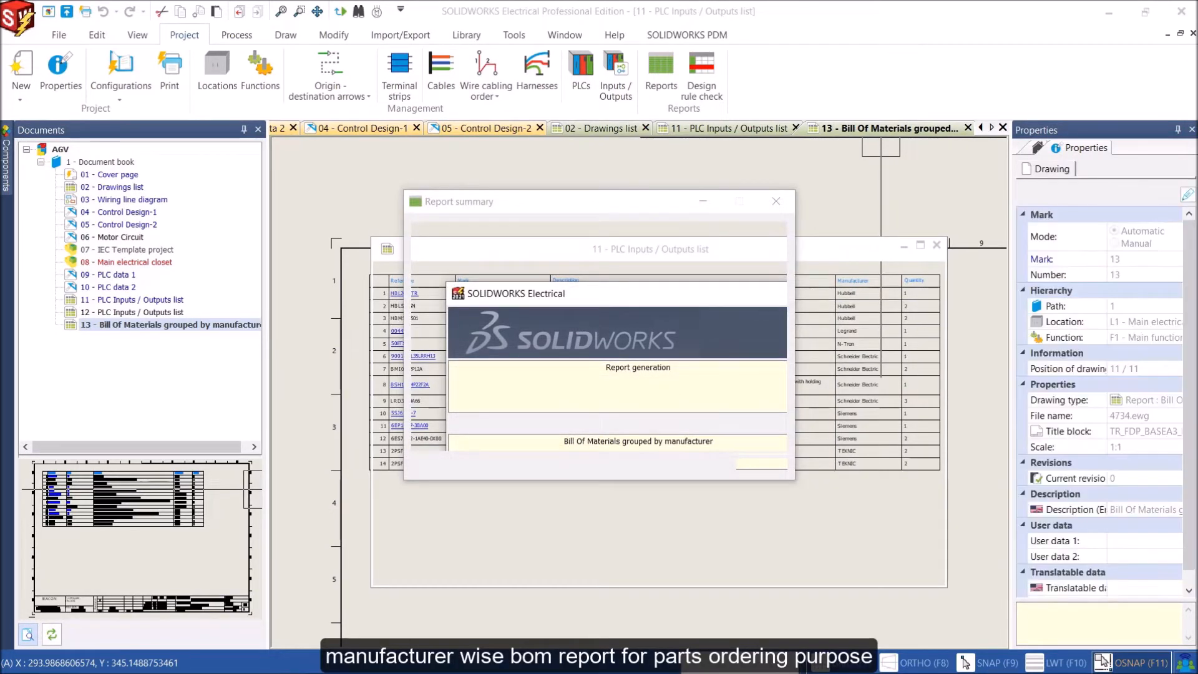
left_click(762, 467)
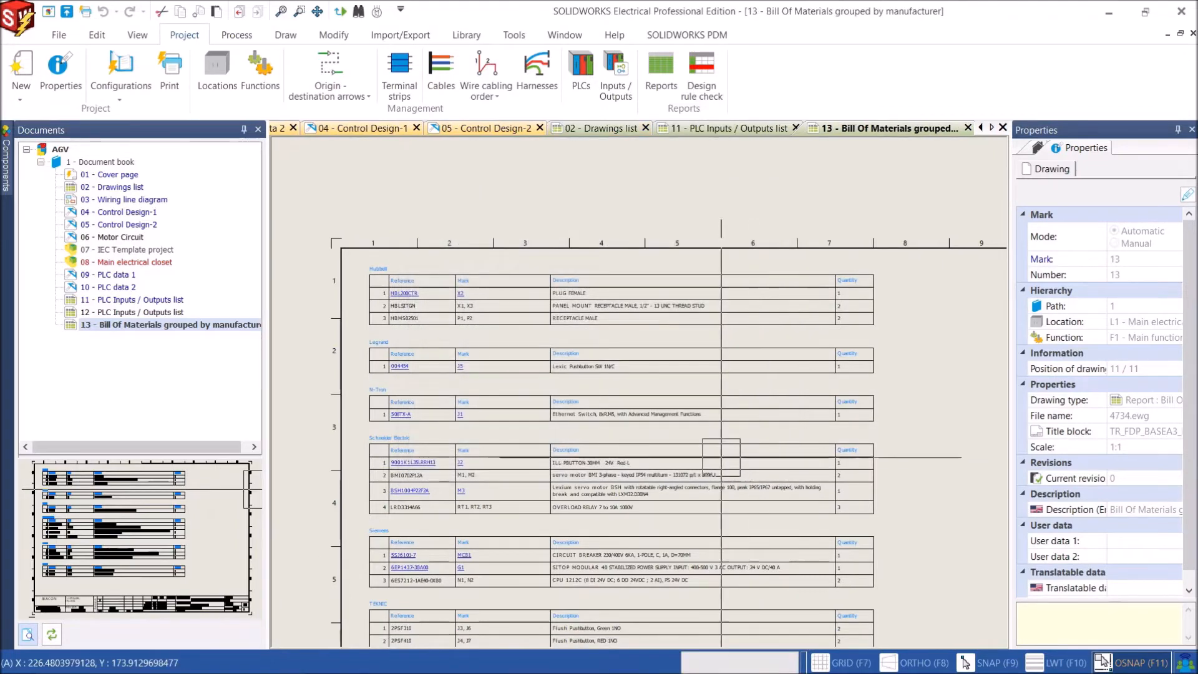
Step: Examine the regenerated Bill Of Materials tables in drawing 13, from the first manufacturer through to TEKNIC, including their descriptions
scroll(601, 415, "up", 5)
middle_click_drag(601, 416, 626, 409)
scroll(538, 410, "down", 2)
middle_click_drag(551, 465, 546, 386)
scroll(501, 422, "up", 2)
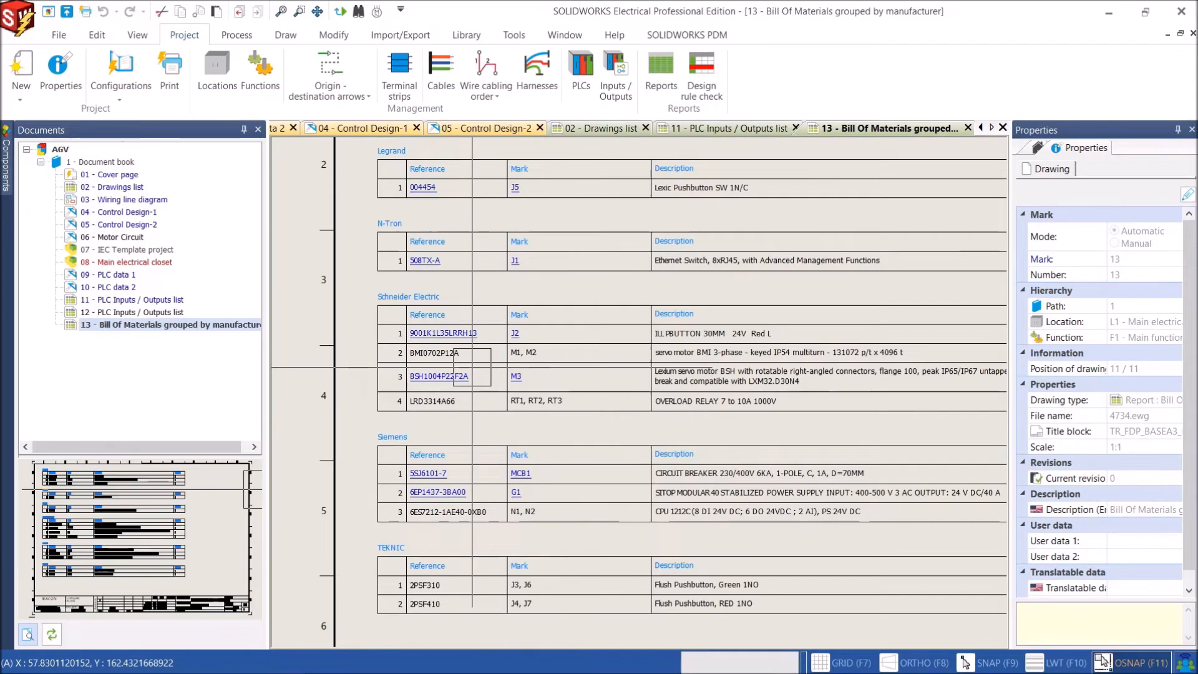
middle_click_drag(562, 321, 400, 321)
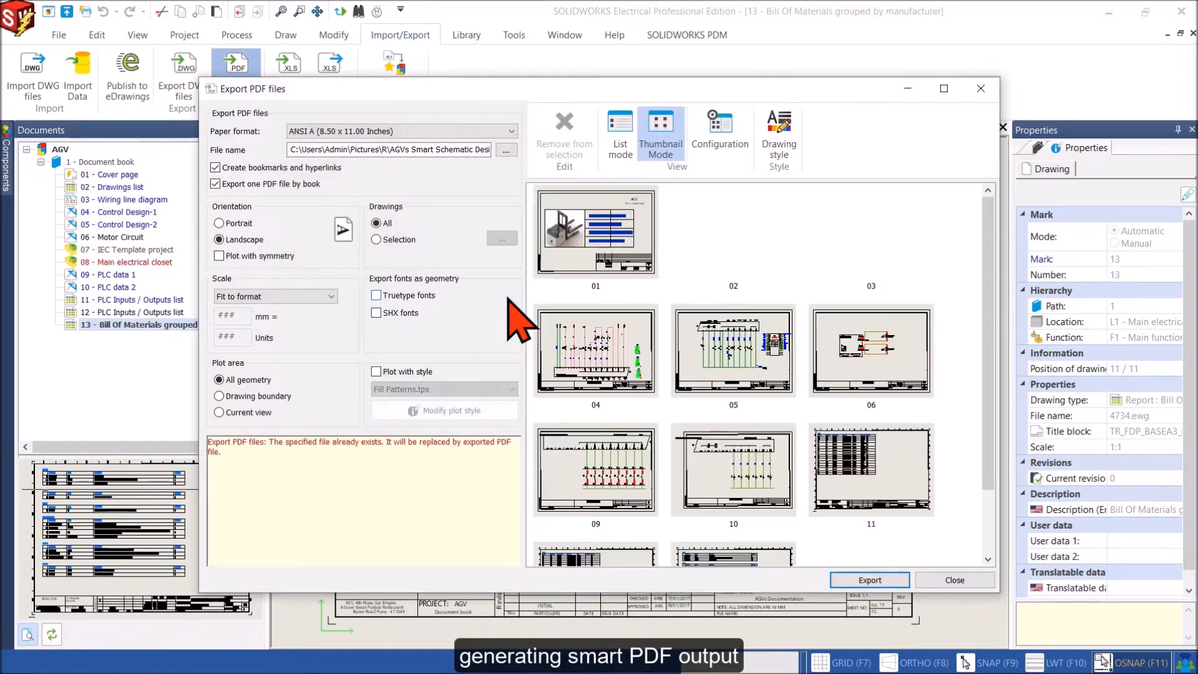
Step: Export all drawings to 1-AGVs Smart Schematic Design.pdf, overwriting the existing file, and open the PDF in the browser
left_click(871, 580)
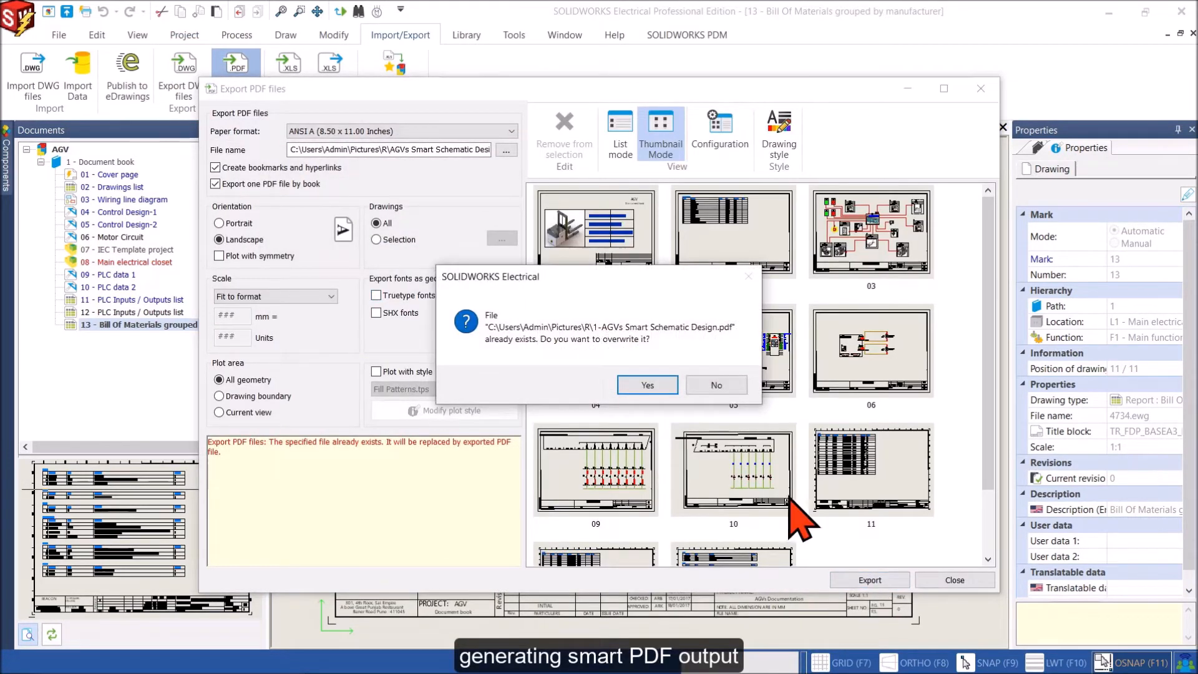
left_click(649, 385)
left_click(592, 345)
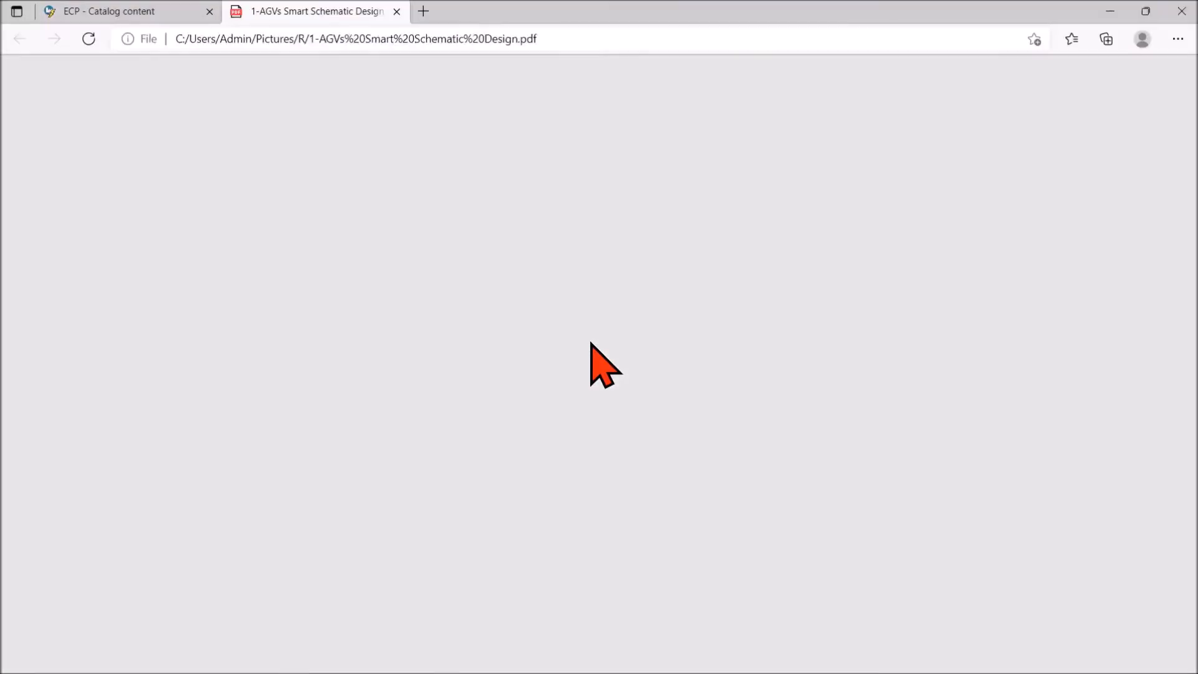
Step: Review the exported PDF's pages, from the drawings list through the wiring line diagram, control designs, motor circuit and PLC drawings
scroll(591, 345, "down", 15)
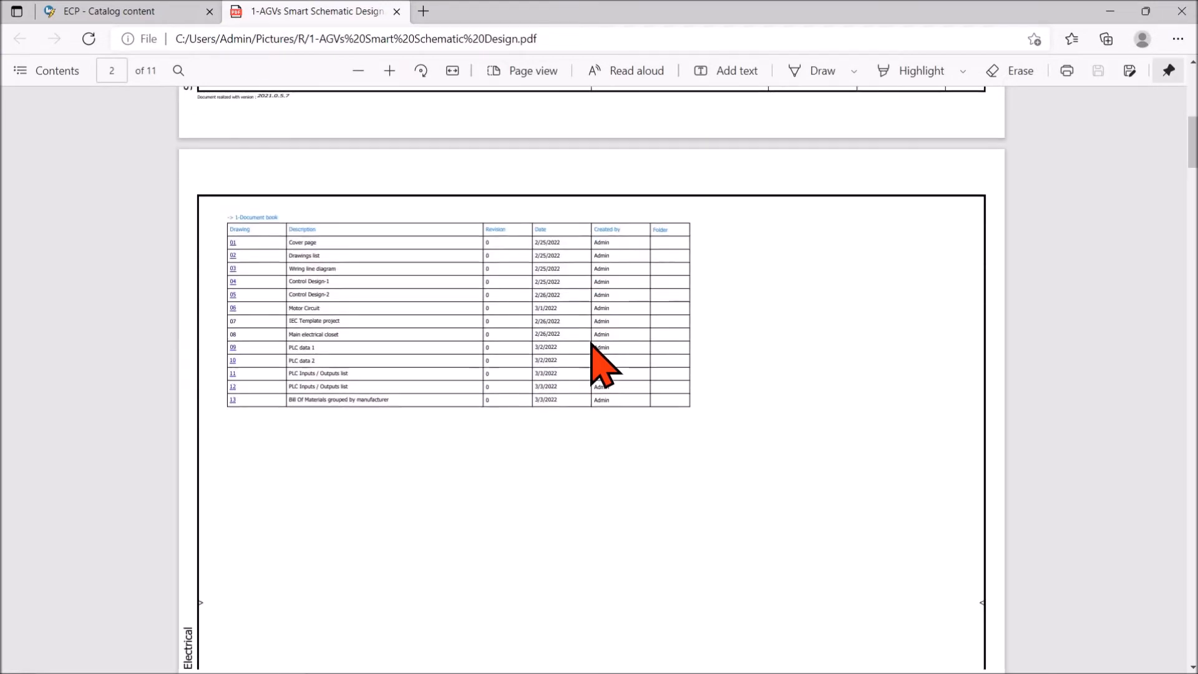
scroll(592, 344, "down", 15)
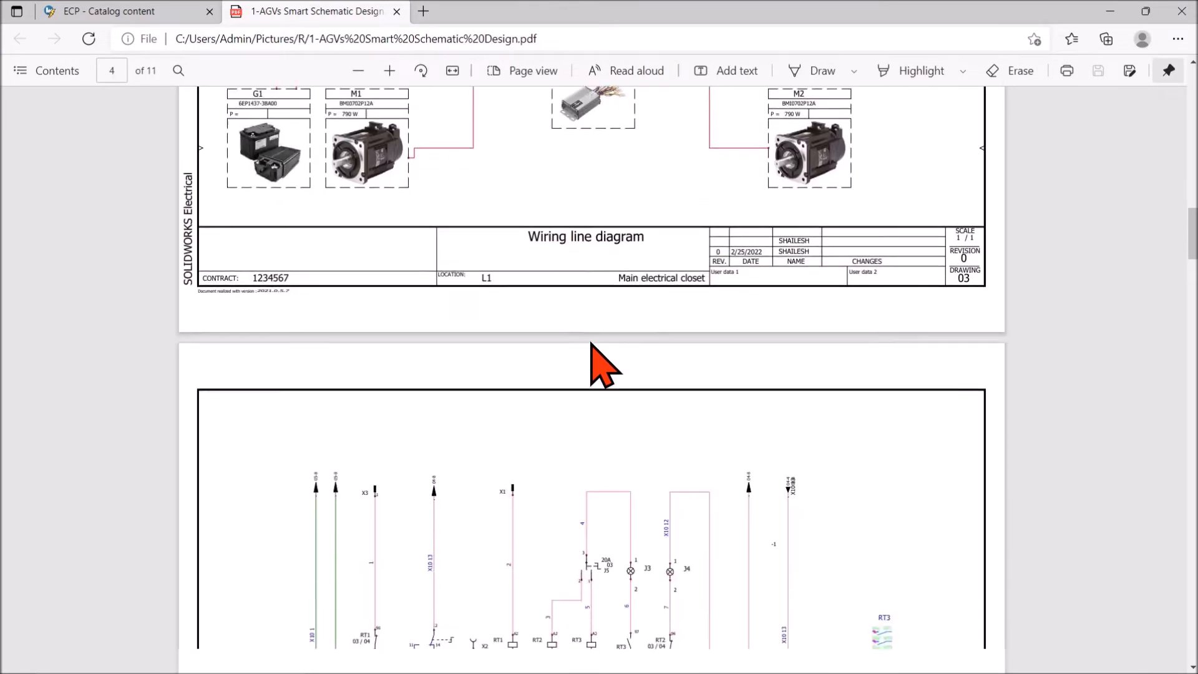
scroll(591, 344, "up", 5)
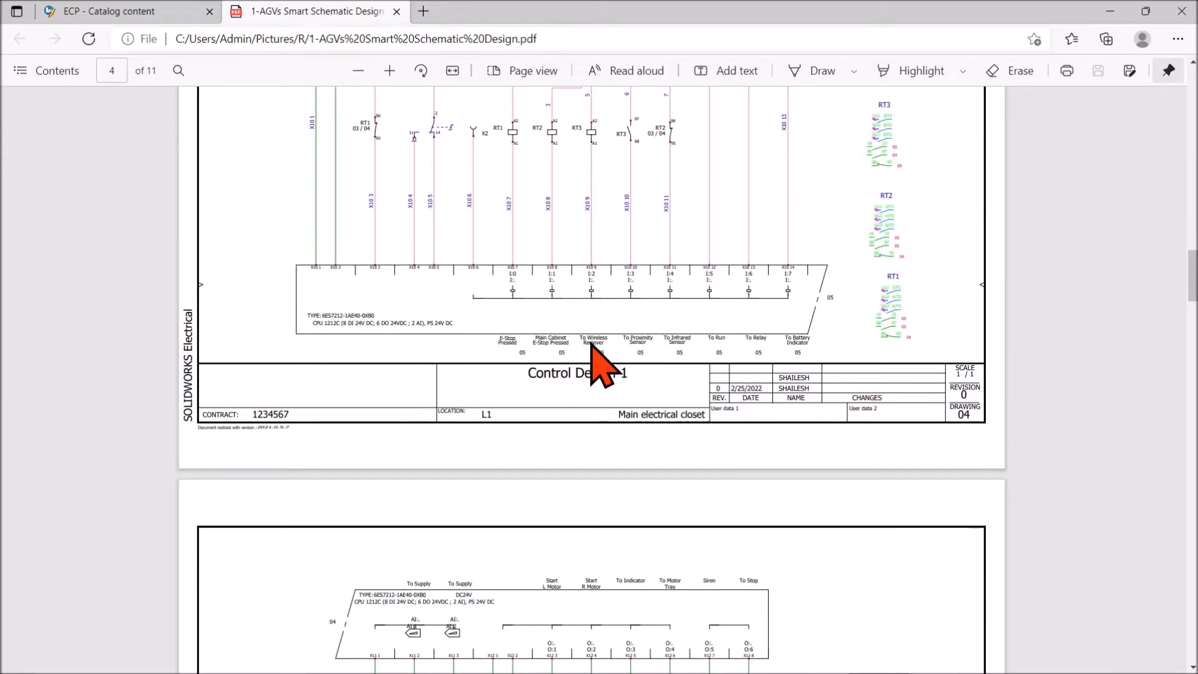
scroll(592, 345, "down", 8)
scroll(591, 345, "down", 15)
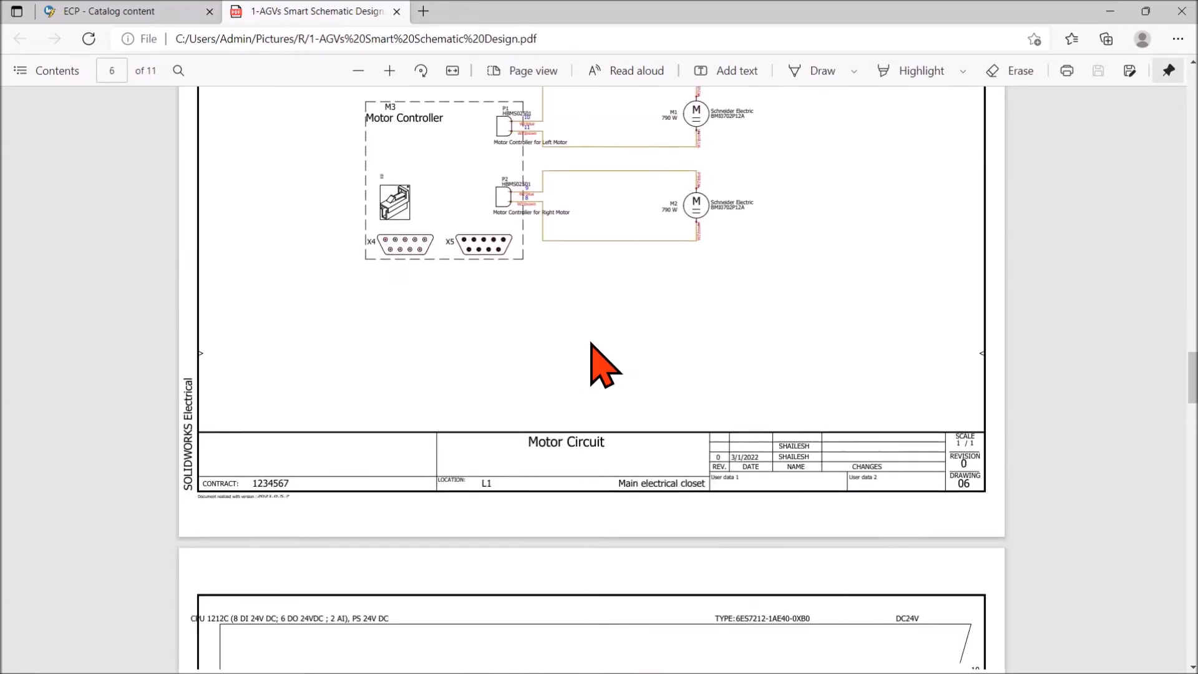
scroll(592, 345, "down", 15)
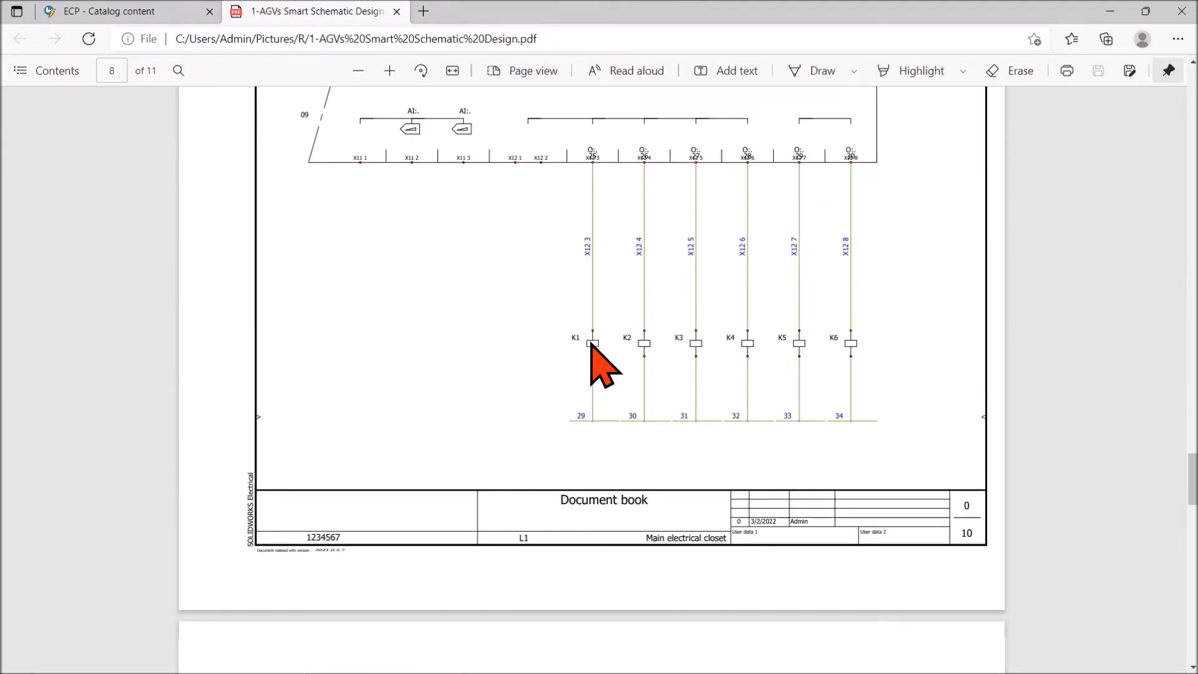
scroll(602, 365, "down", 15)
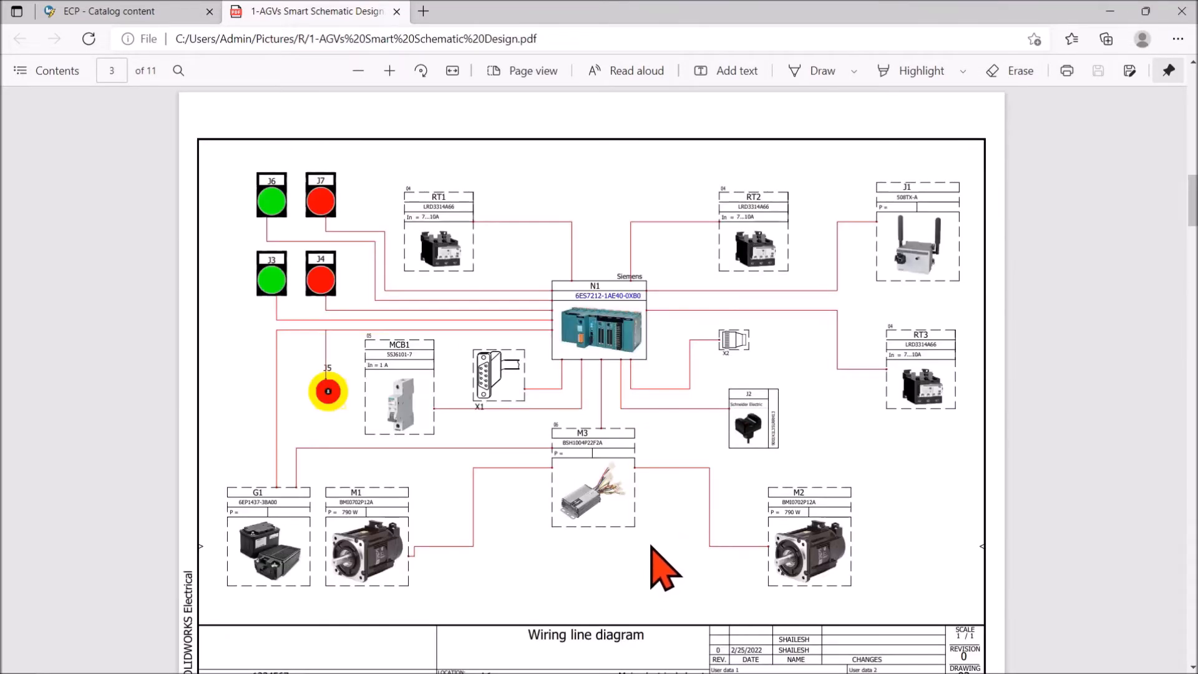
Step: Follow the M2 motor's link in the PDF's wiring line diagram and the J1 mark link in the N-Tron Bill Of Materials table
left_click(817, 539)
scroll(810, 535, "down", 20)
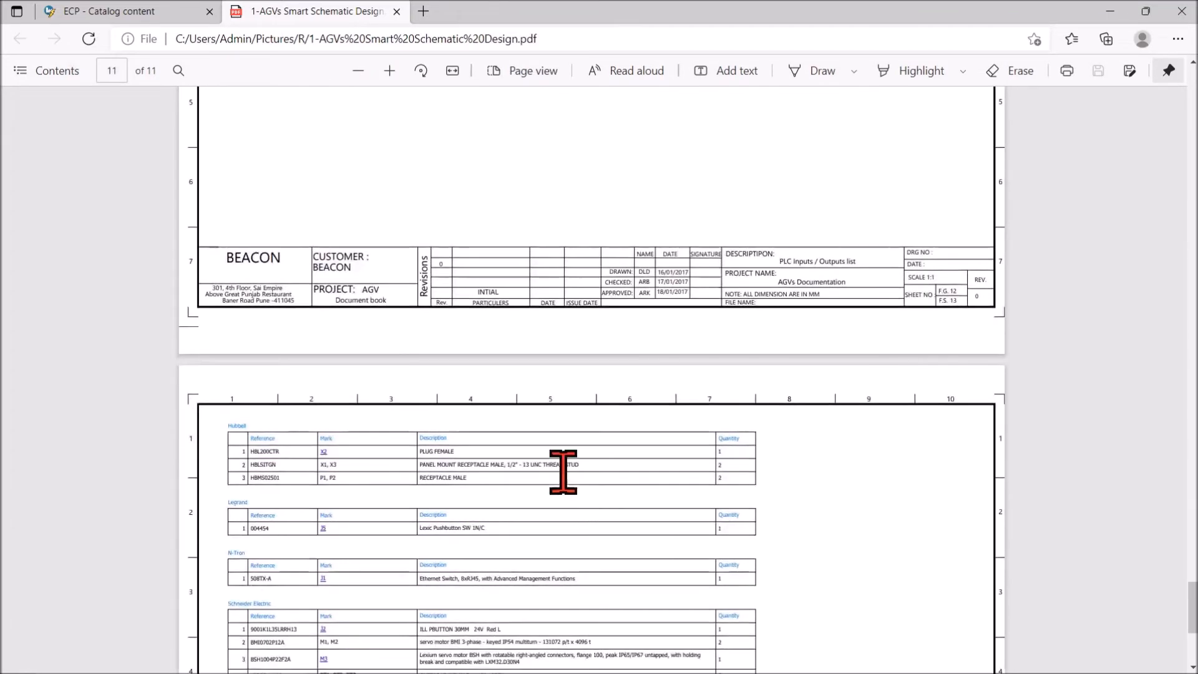
scroll(562, 468, "down", 5)
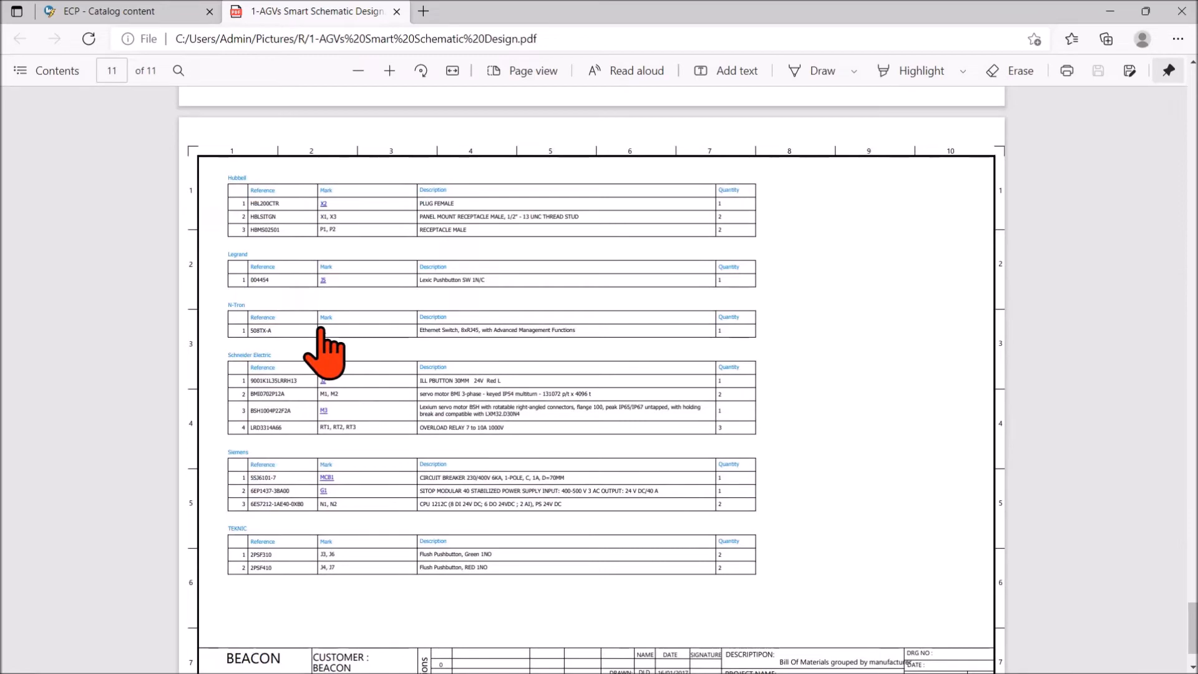
left_click(322, 330)
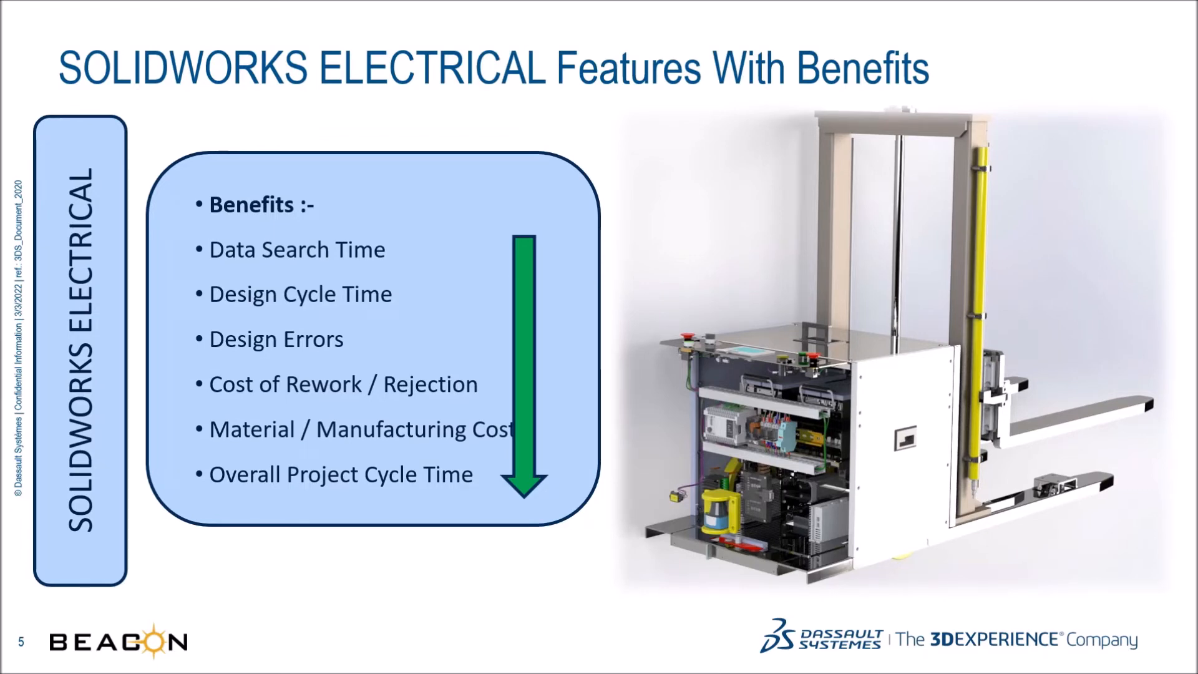
key("Right")
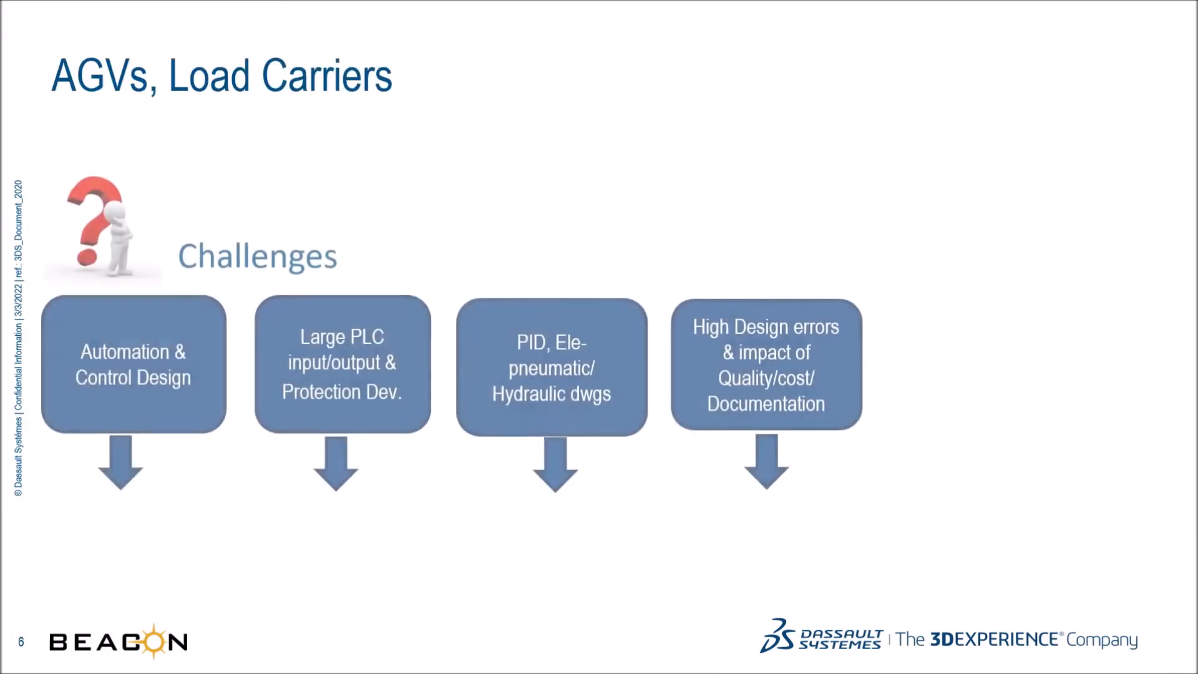